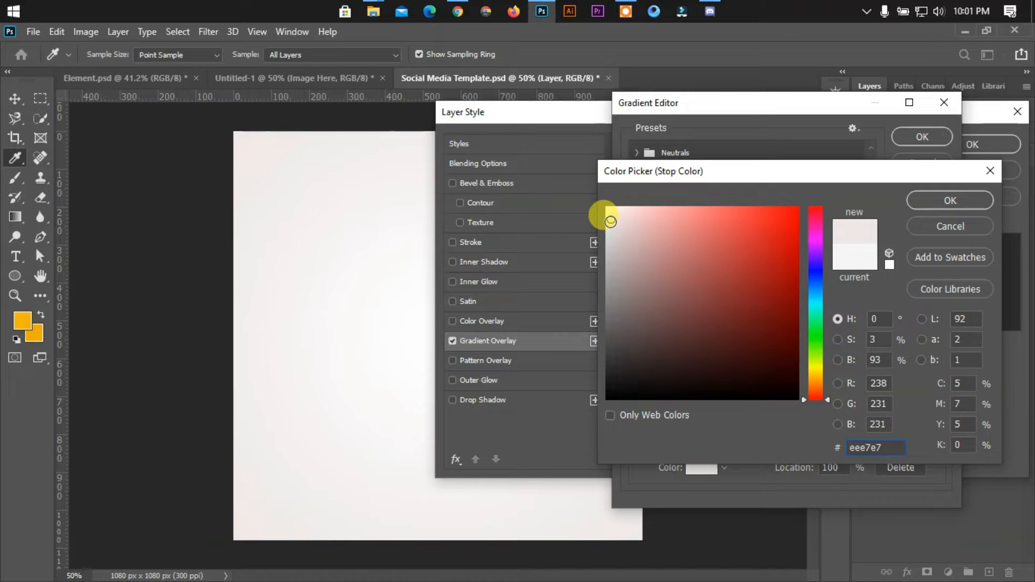
# Apply the Gradient Overlay to the background layer with the outer colour stop set to eee7e7.
pyautogui.click(950, 199)
pyautogui.click(922, 137)
pyautogui.click(988, 142)
# Delete the empty layer above the Background group and collapse the group.
pyautogui.click(927, 182)
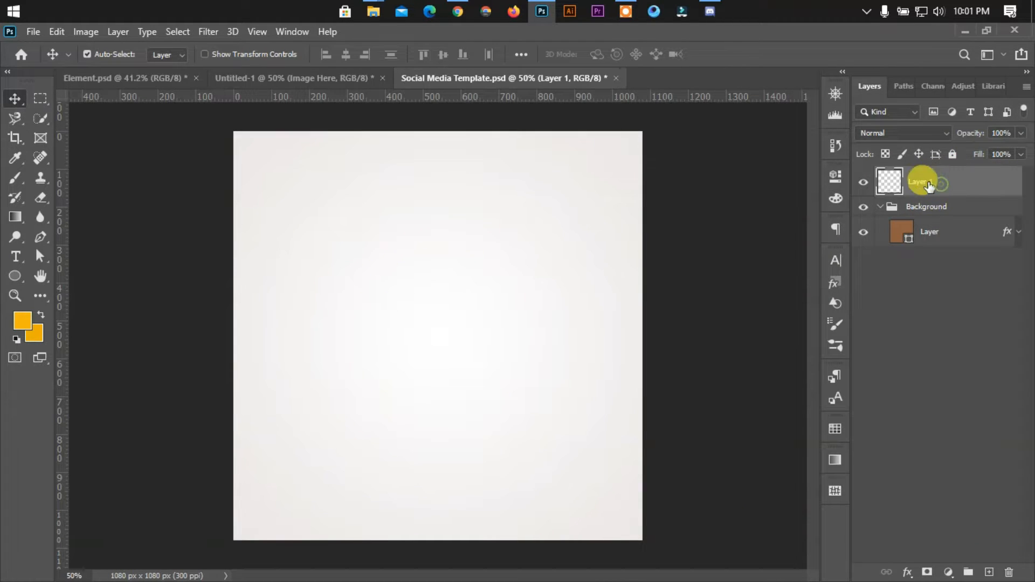
pyautogui.press('Delete')
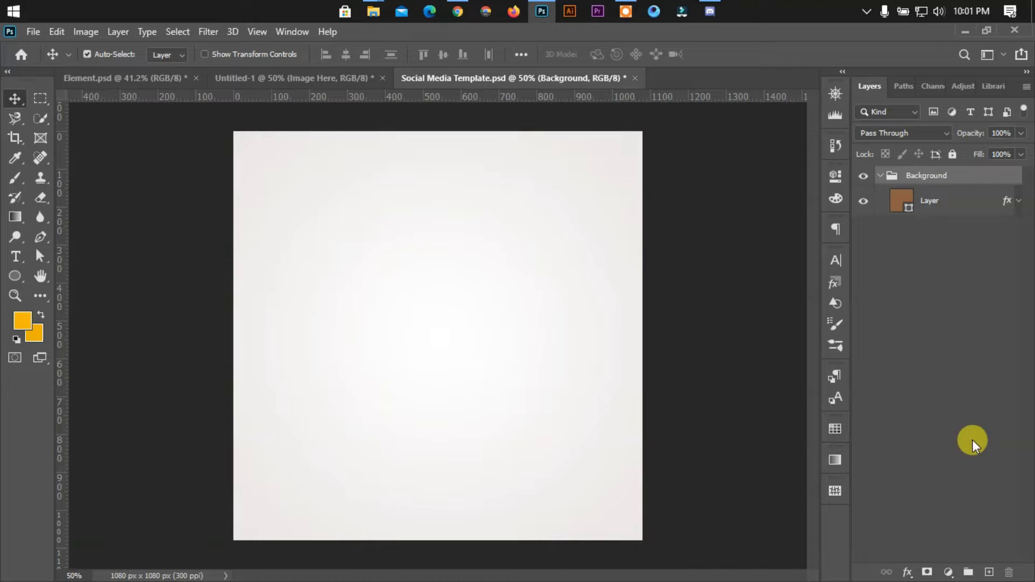
pyautogui.click(879, 176)
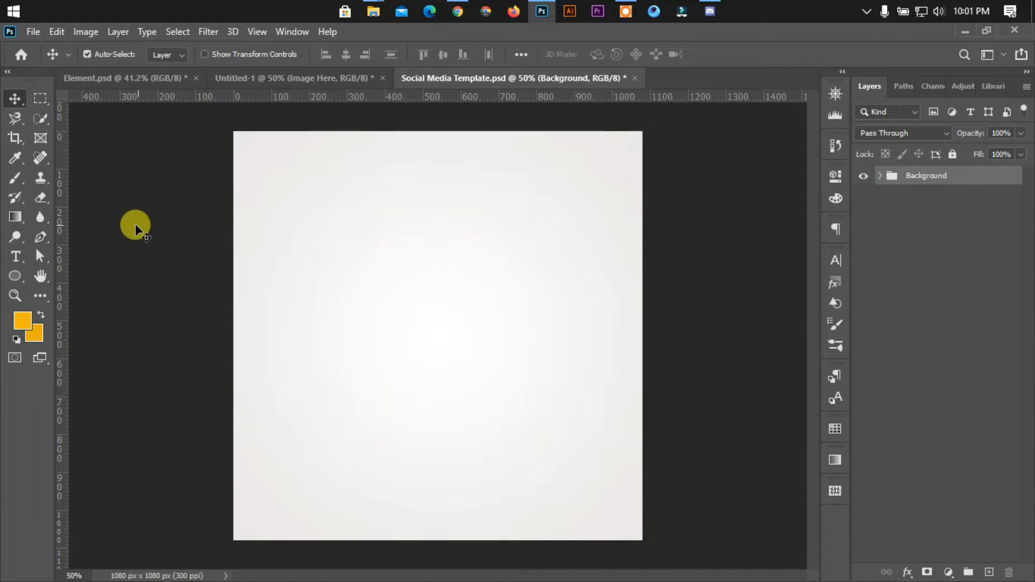
# Make the Curvature Pen the current pen variant and return to the Move tool with no layer selected.
pyautogui.click(41, 237)
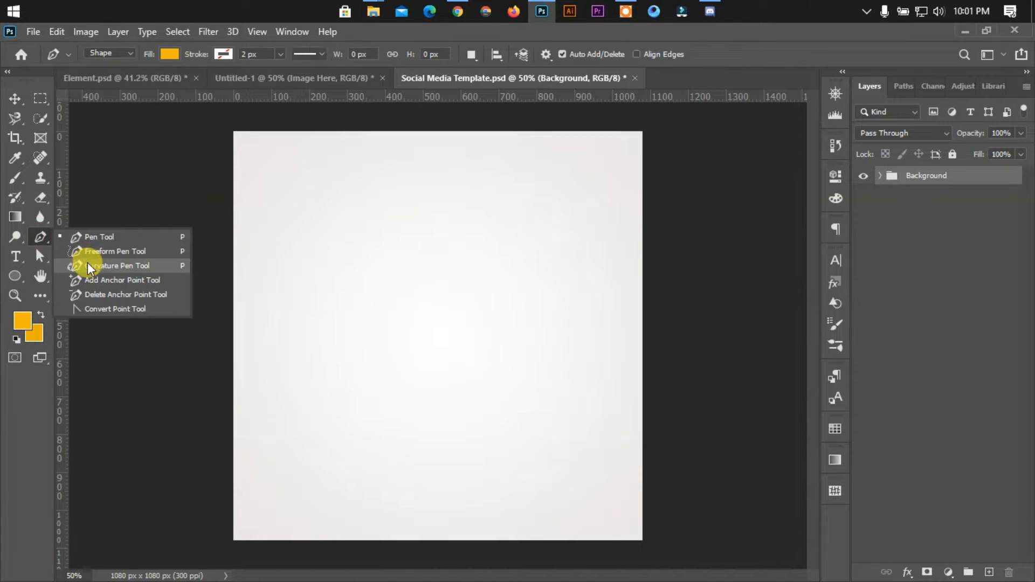
pyautogui.click(89, 266)
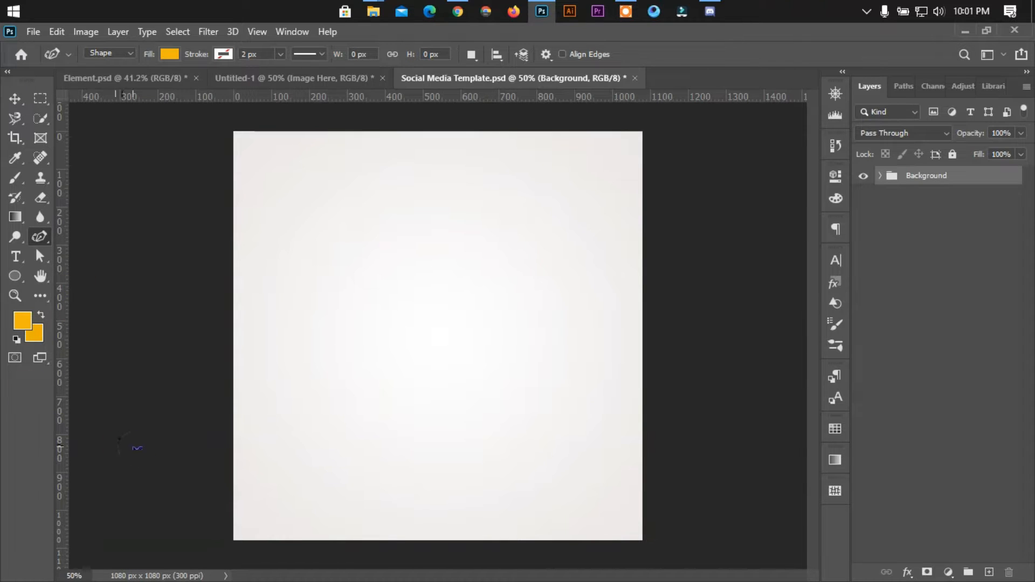
pyautogui.click(15, 99)
pyautogui.click(139, 279)
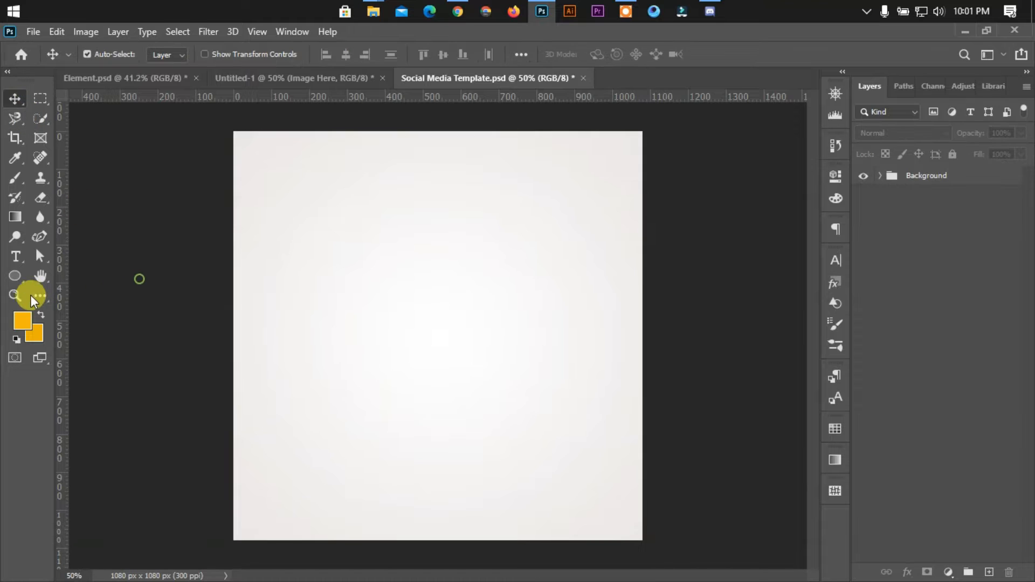
# Create a 50 × 50 px orange rectangle shape on the canvas.
pyautogui.rightClick(16, 279)
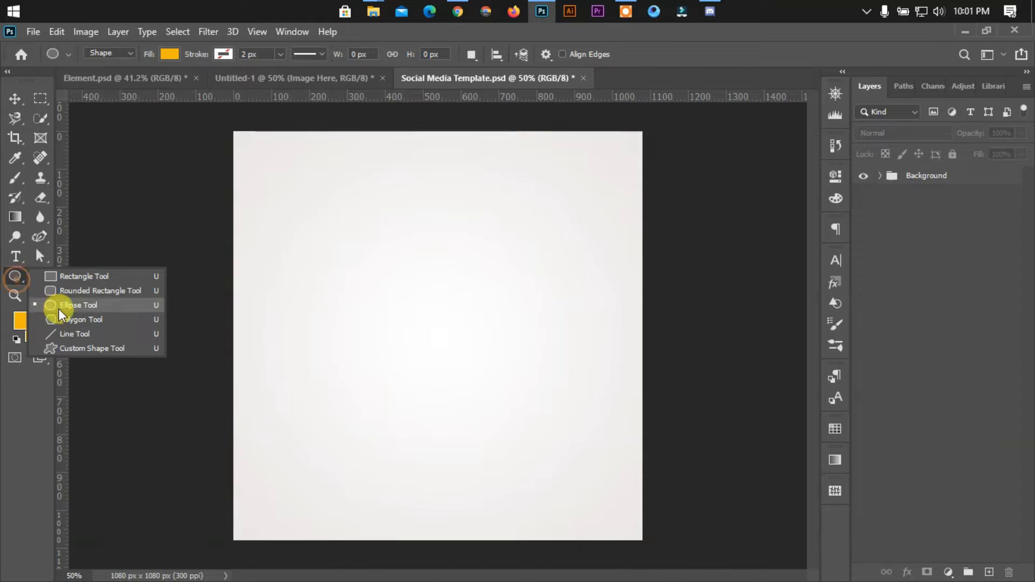
pyautogui.click(60, 275)
pyautogui.click(309, 296)
pyautogui.moveTo(476, 163); pyautogui.dragTo(499, 165)
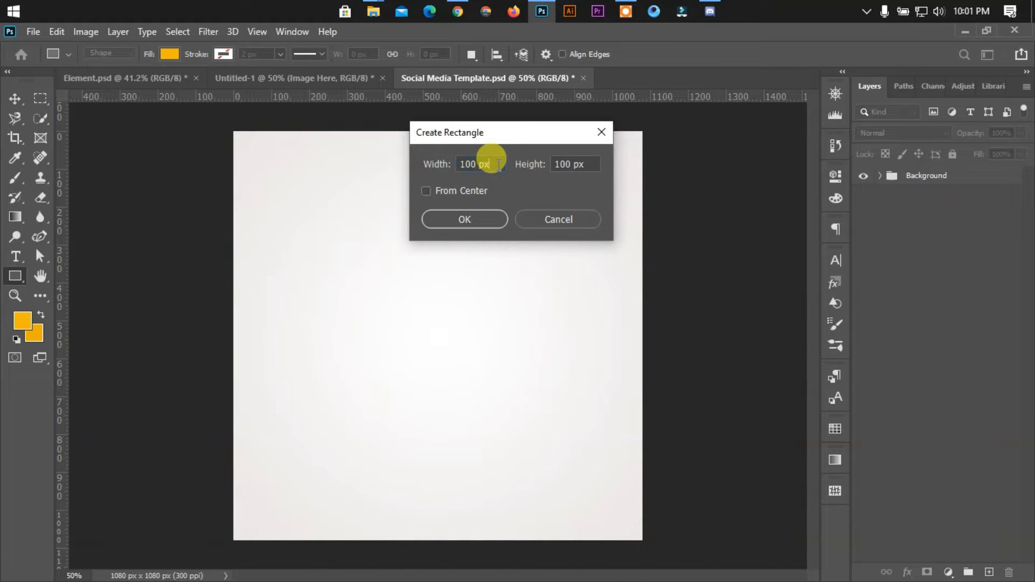
pyautogui.write('50')
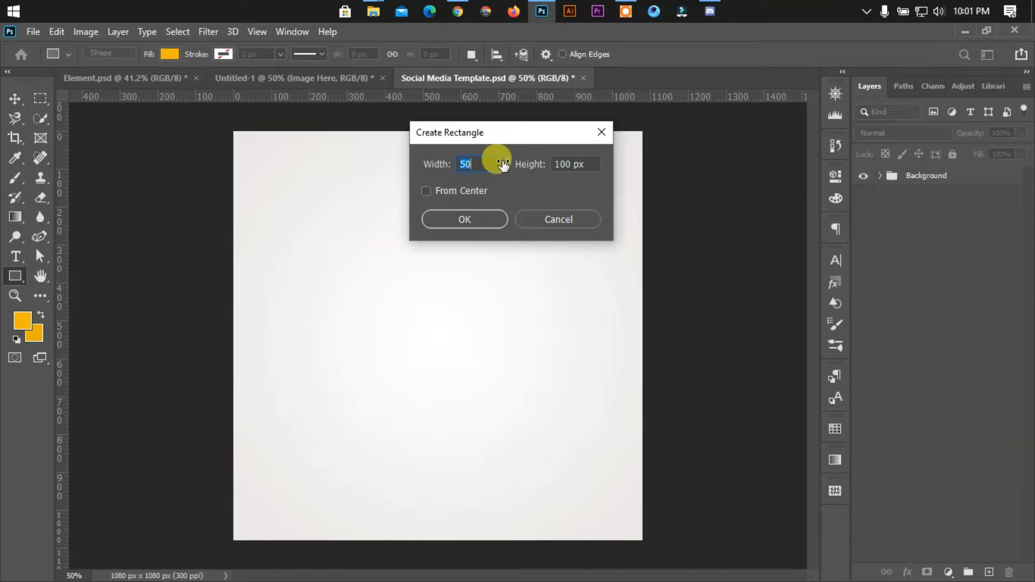
pyautogui.click(569, 163)
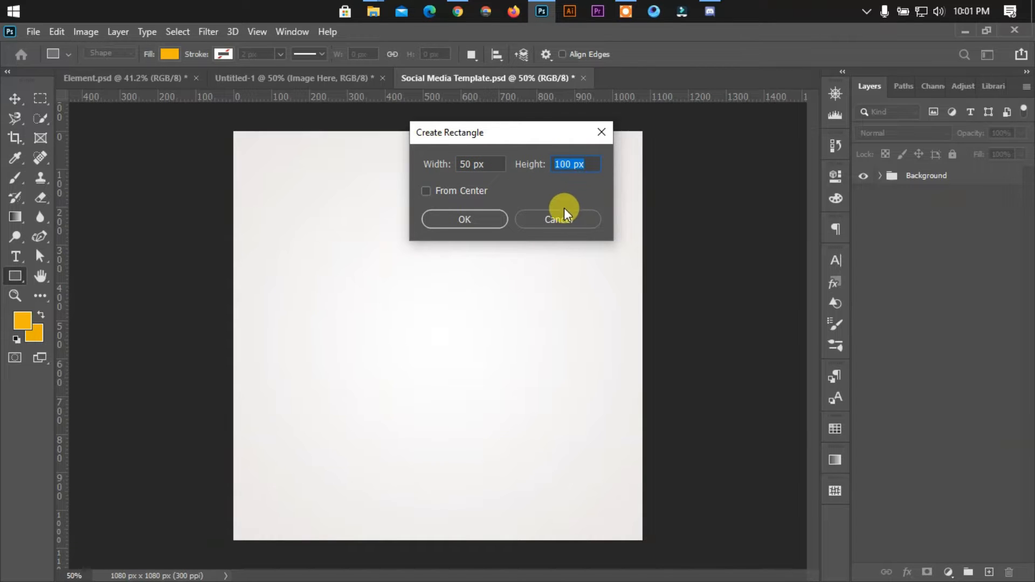
pyautogui.click(466, 162)
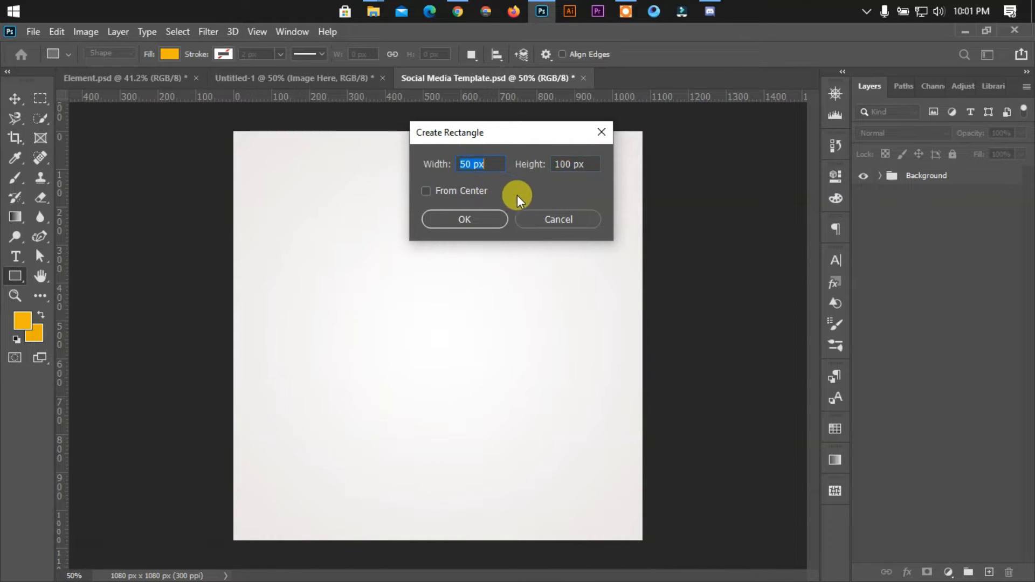
pyautogui.click(568, 164)
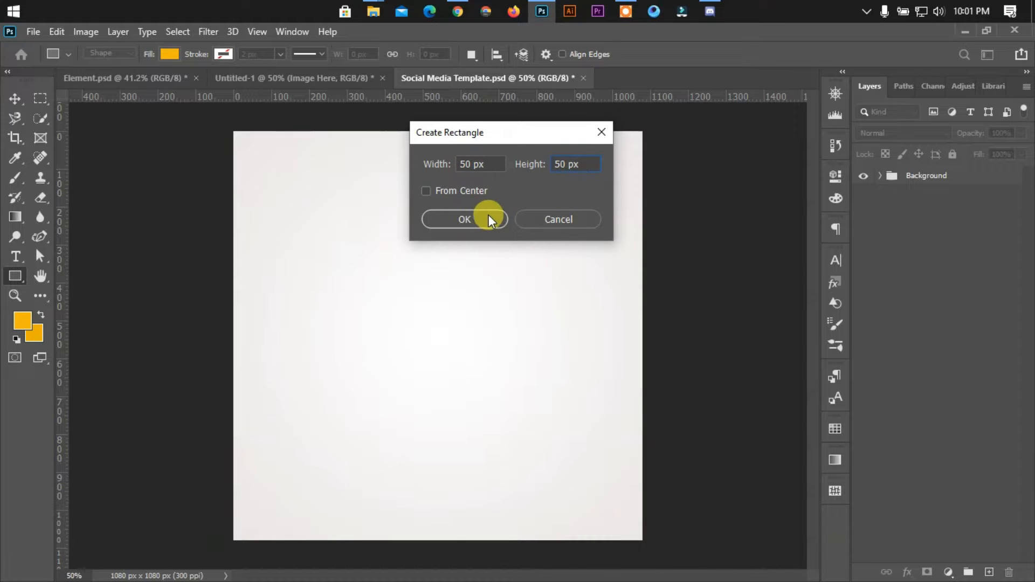
pyautogui.click(488, 216)
pyautogui.click(797, 174)
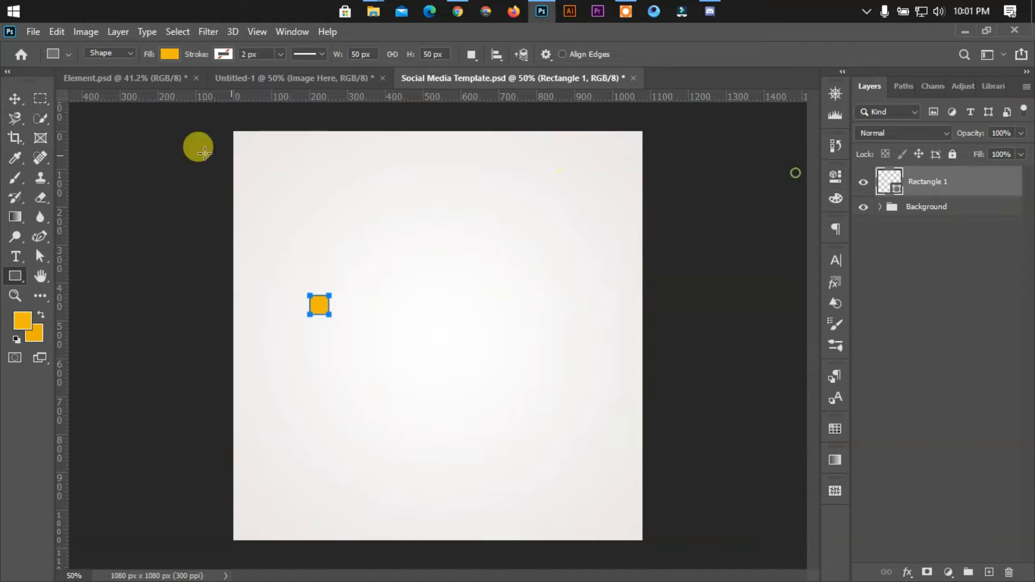
# Use the orange square as a spacer to add guides 50 px inside the canvas's left and top edges.
pyautogui.click(16, 99)
pyautogui.moveTo(322, 304); pyautogui.dragTo(249, 143)
pyautogui.moveTo(63, 201); pyautogui.dragTo(253, 207)
pyautogui.moveTo(293, 98); pyautogui.dragTo(630, 143)
# Add guides 50 px inside the canvas's right and bottom edges using the square as spacer, and delete the square.
pyautogui.moveTo(63, 213); pyautogui.dragTo(624, 209)
pyautogui.moveTo(638, 141); pyautogui.dragTo(250, 532)
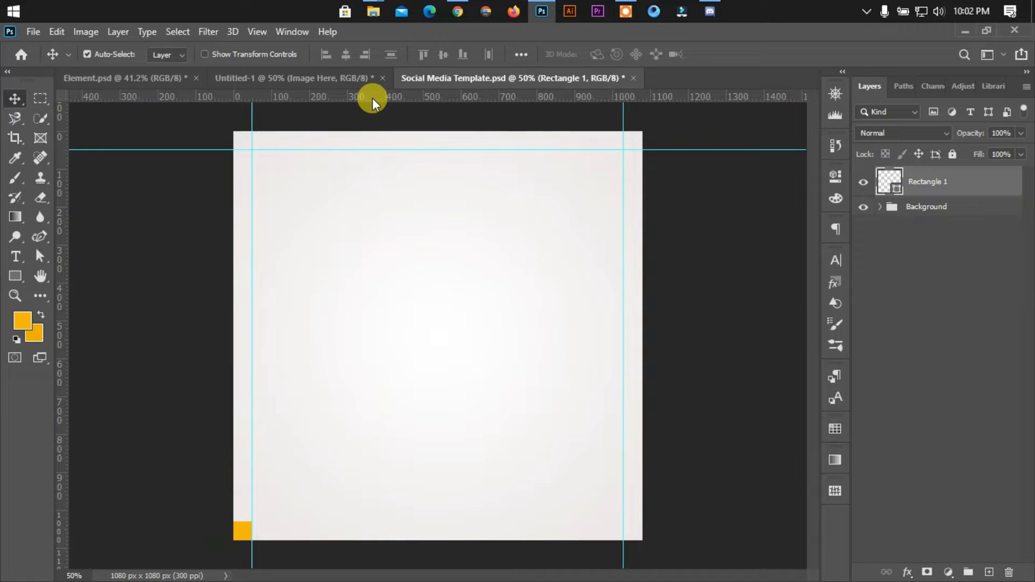
pyautogui.moveTo(372, 98); pyautogui.dragTo(302, 521)
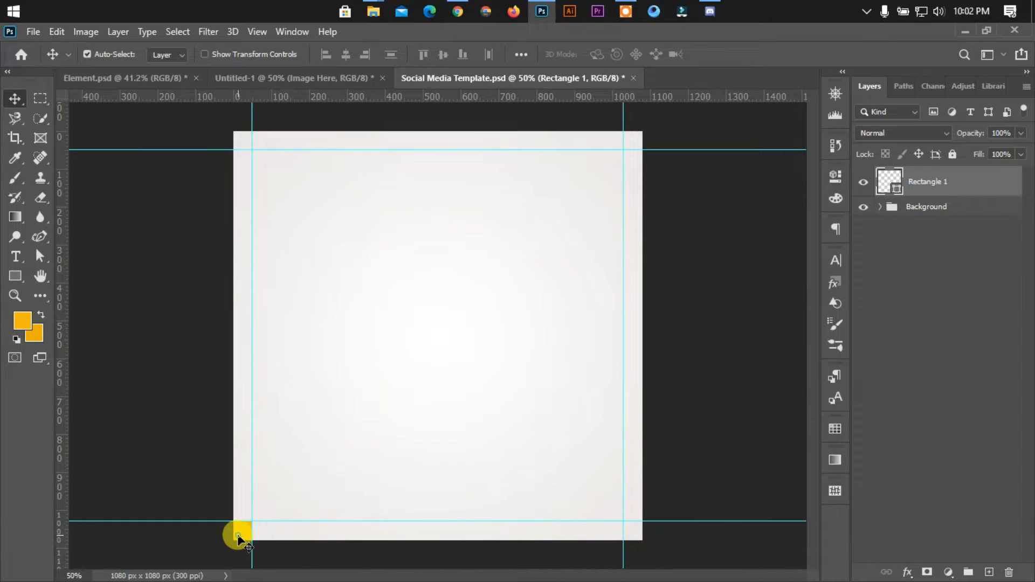
pyautogui.press('Delete')
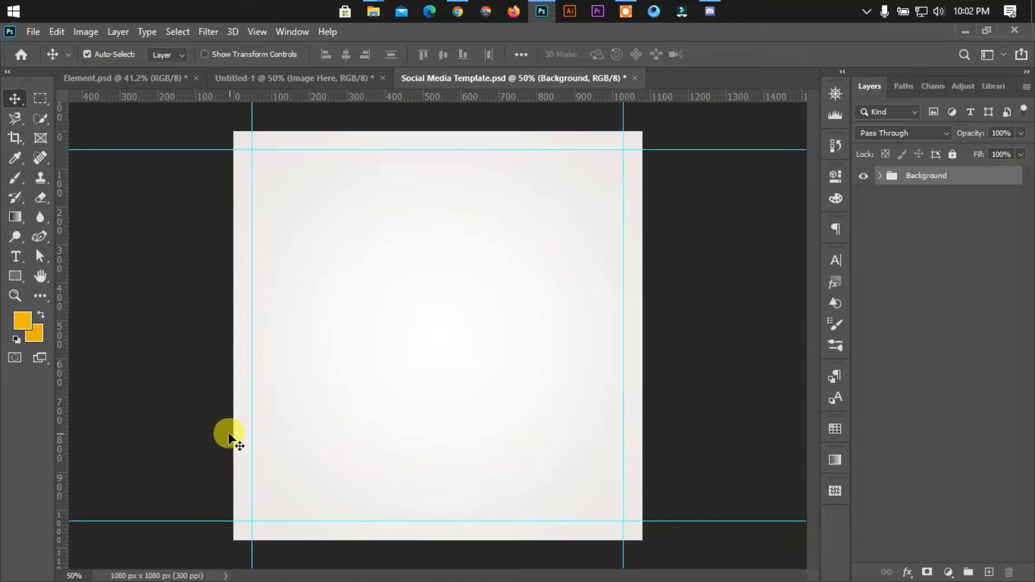
# Draw a wavy curve about 1208 px wide with two crests across the lower canvas, extending past both side edges, with the Curvature Pen.
pyautogui.click(39, 237)
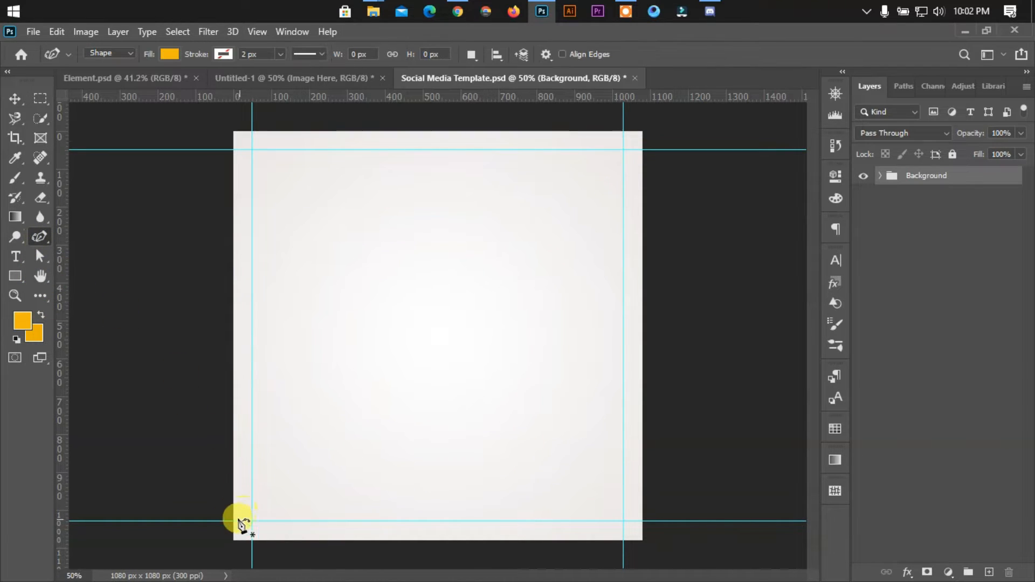
pyautogui.click(221, 474)
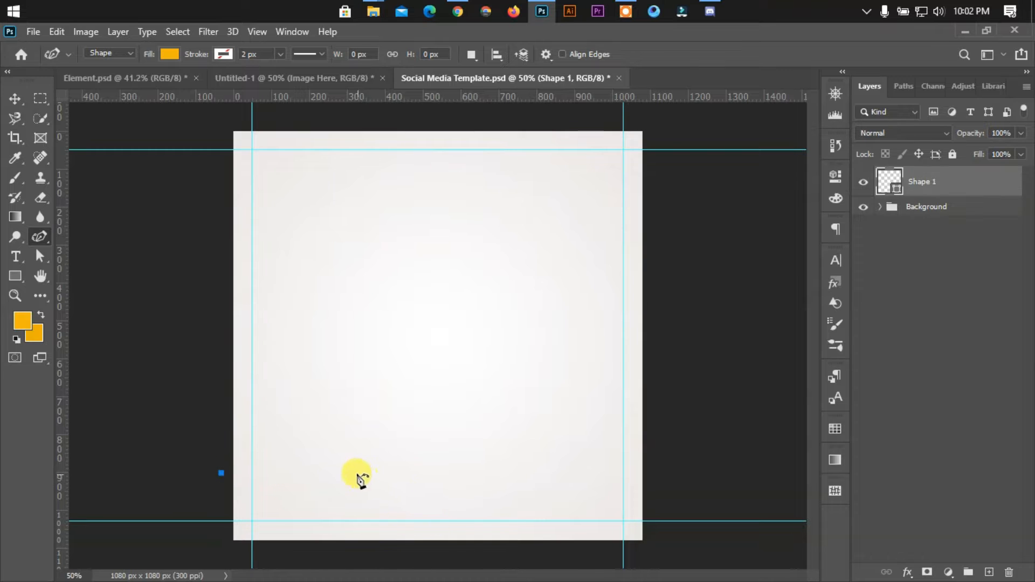
pyautogui.moveTo(347, 465); pyautogui.dragTo(380, 481)
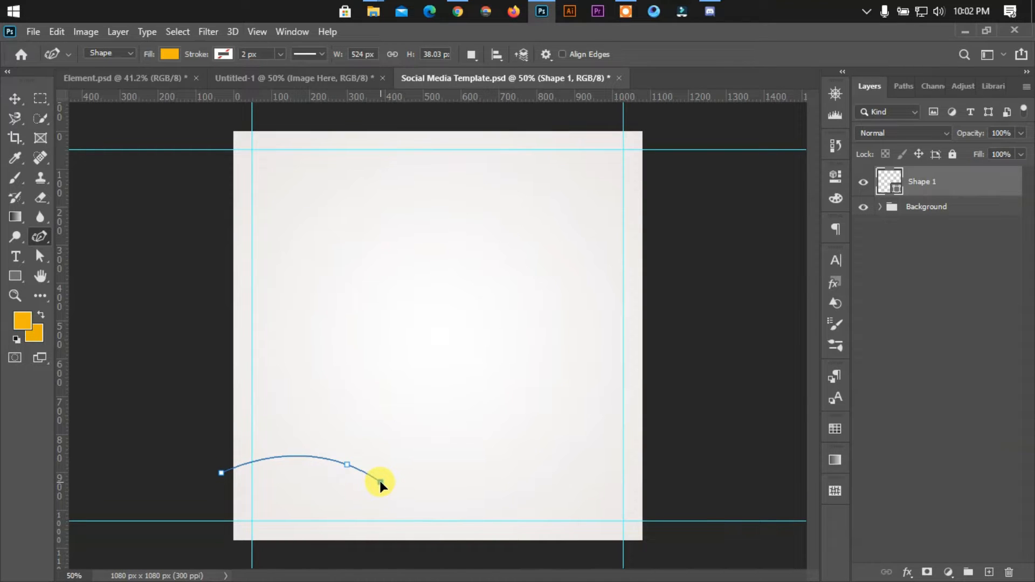
pyautogui.click(379, 481)
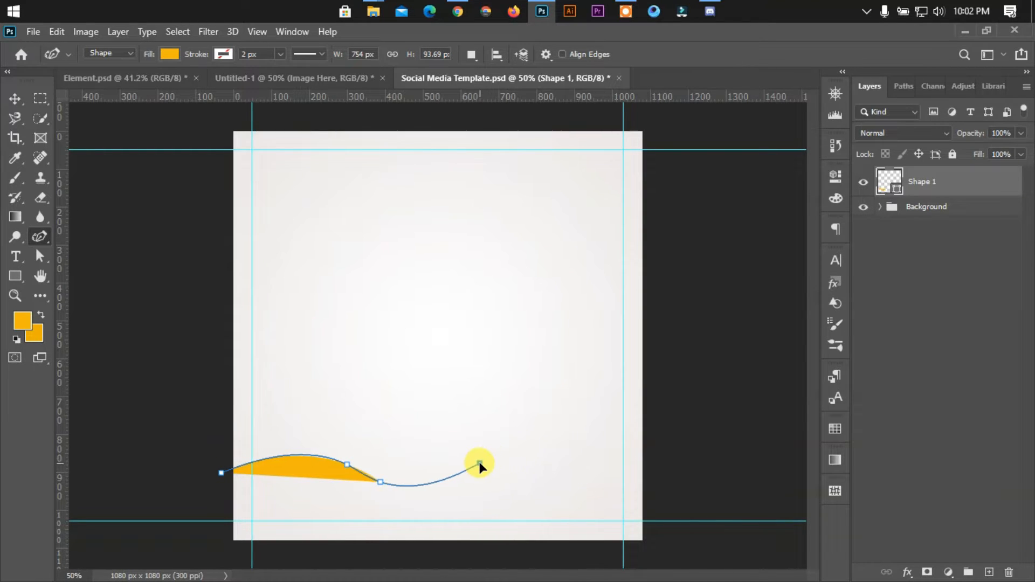
pyautogui.moveTo(479, 463); pyautogui.dragTo(588, 494)
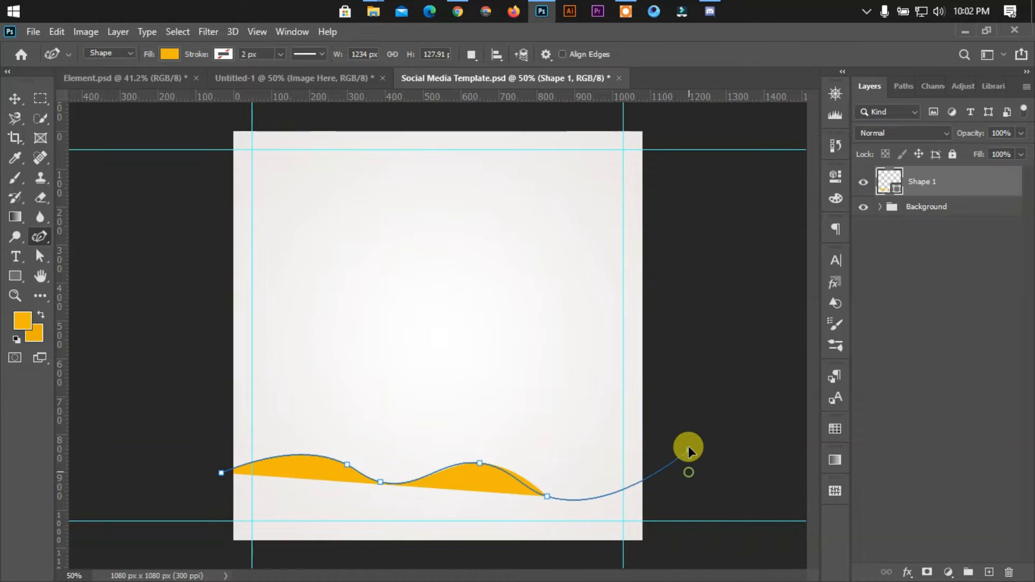
pyautogui.click(679, 441)
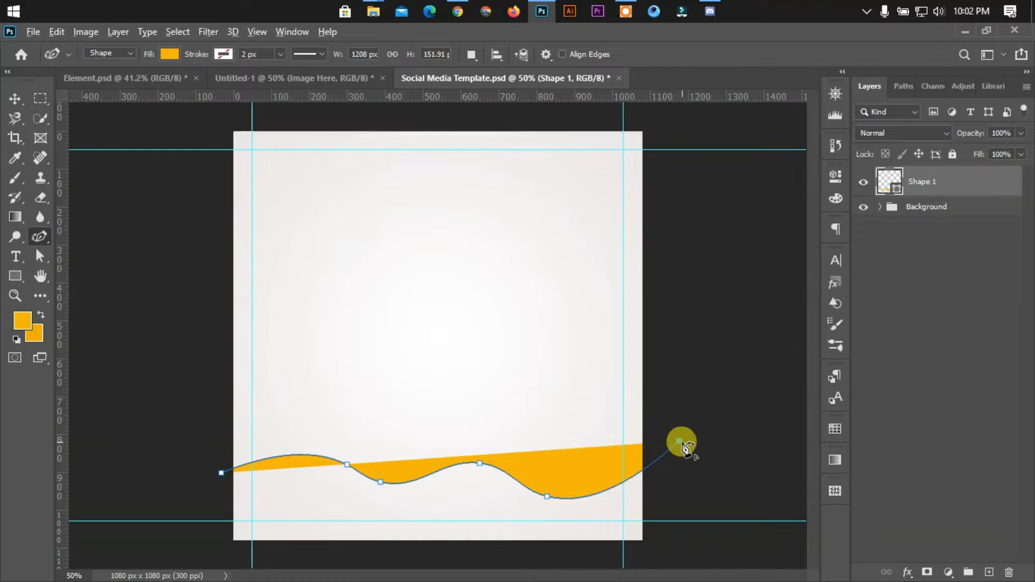
# Close the wave with straight sides and corner points below the canvas, forming a filled shape about 1252 × 326 px, and deselect it.
pyautogui.click(679, 441)
pyautogui.click(672, 564)
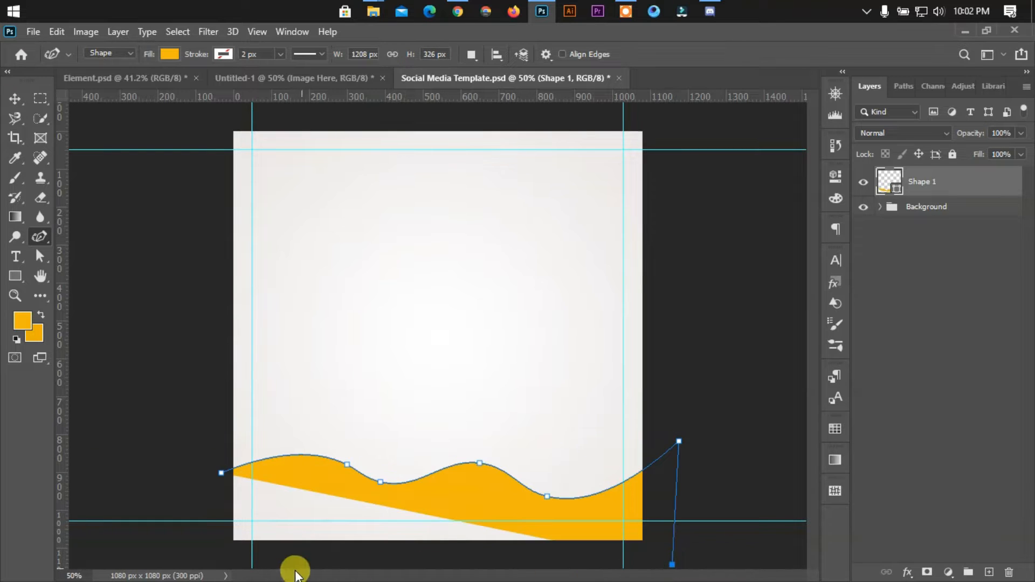
pyautogui.click(204, 558)
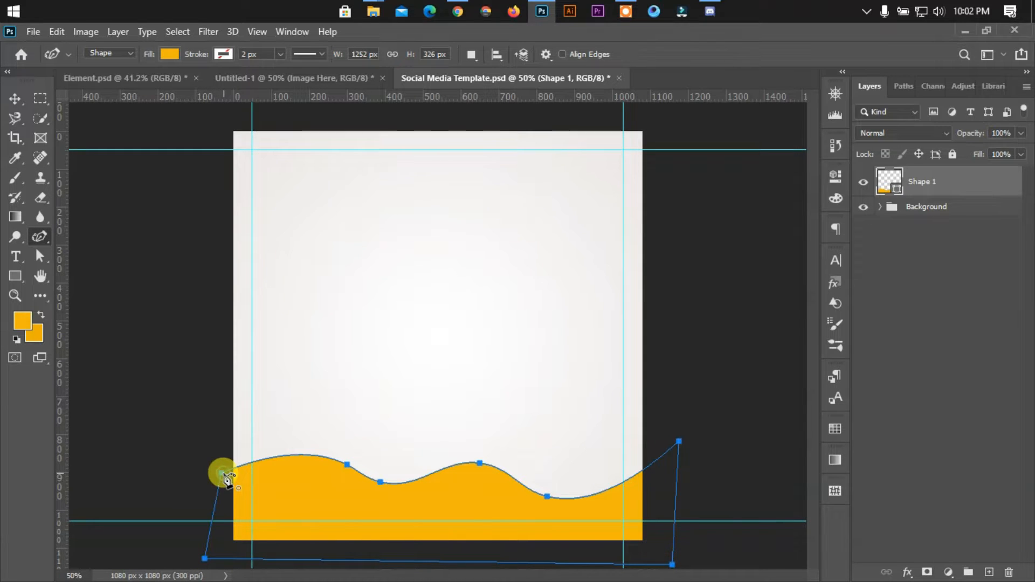
pyautogui.click(14, 99)
pyautogui.click(84, 307)
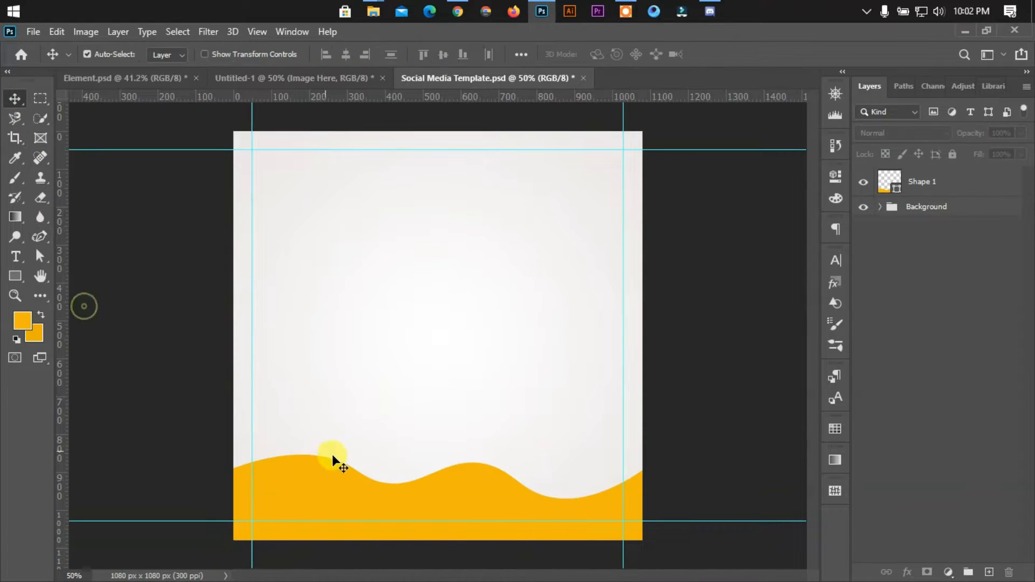
# Adjust the anchor points on the wave's first slope and second crest, shifting the second crest slightly up and left.
pyautogui.click(341, 480)
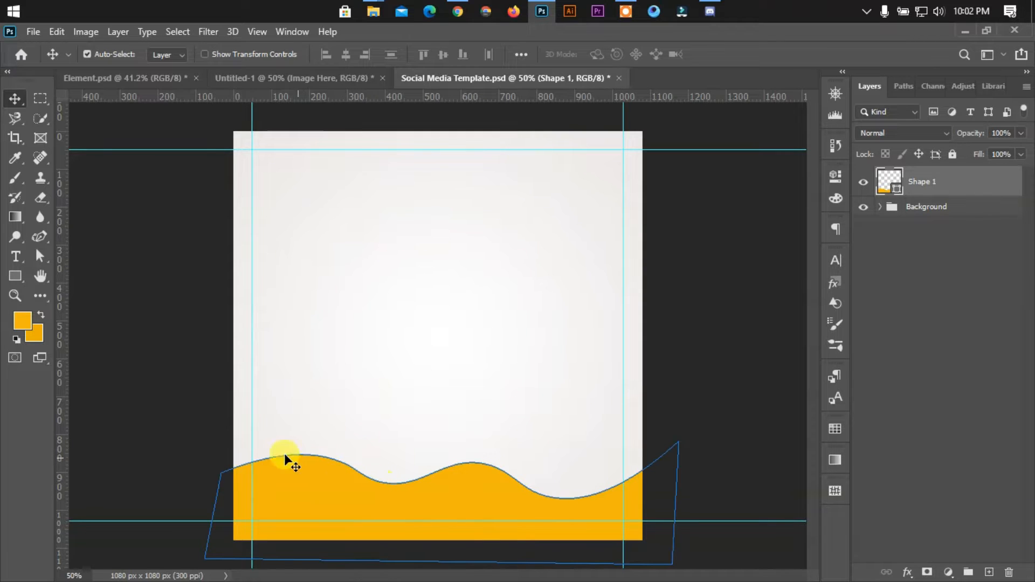
pyautogui.click(40, 256)
pyautogui.click(321, 458)
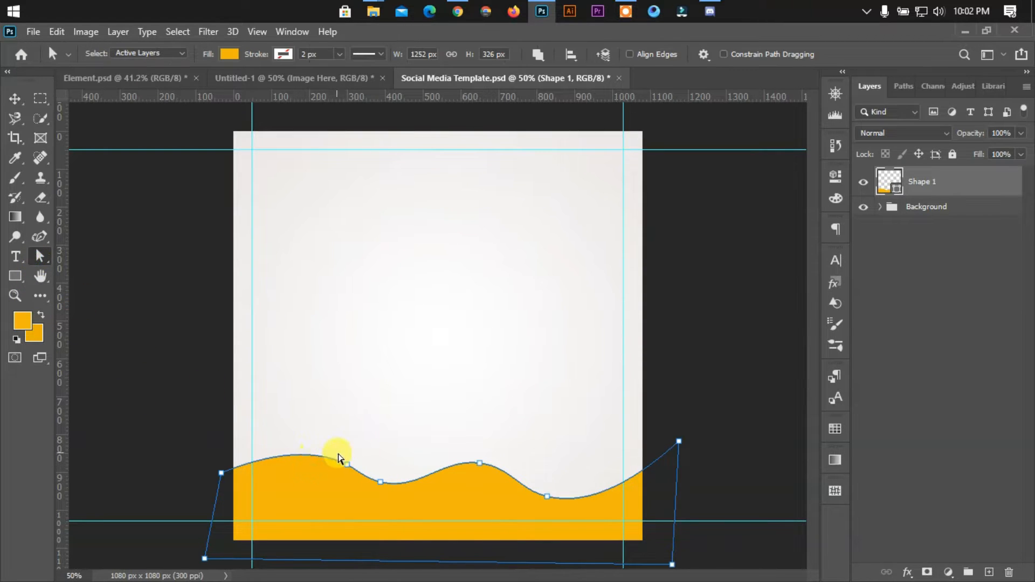
pyautogui.click(347, 464)
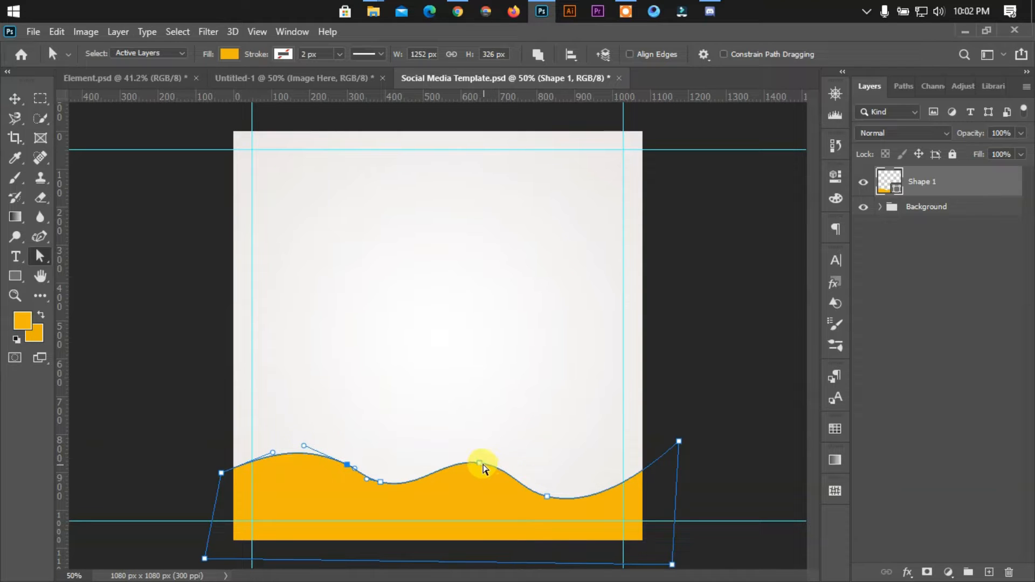
pyautogui.click(474, 460)
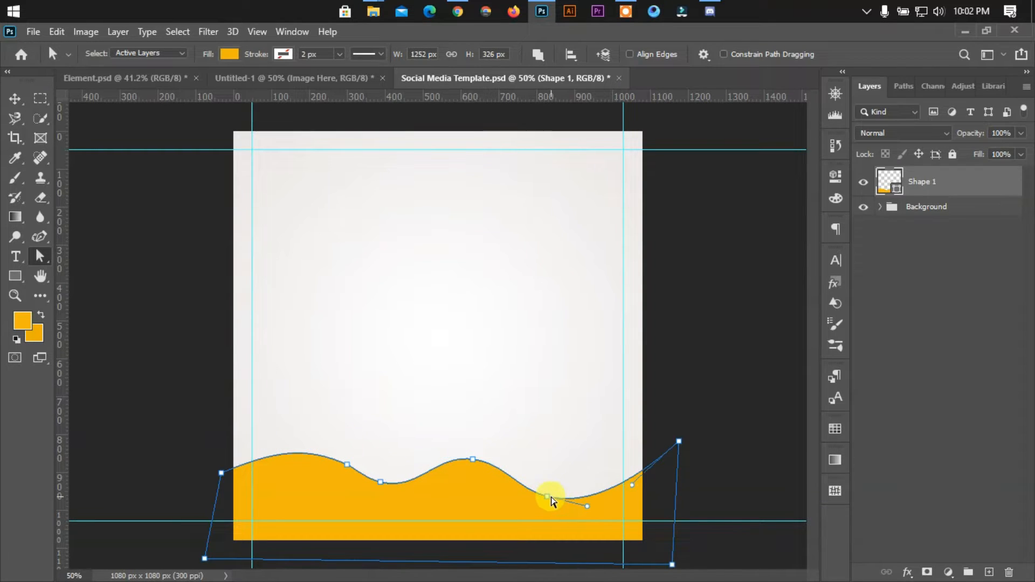
pyautogui.click(667, 437)
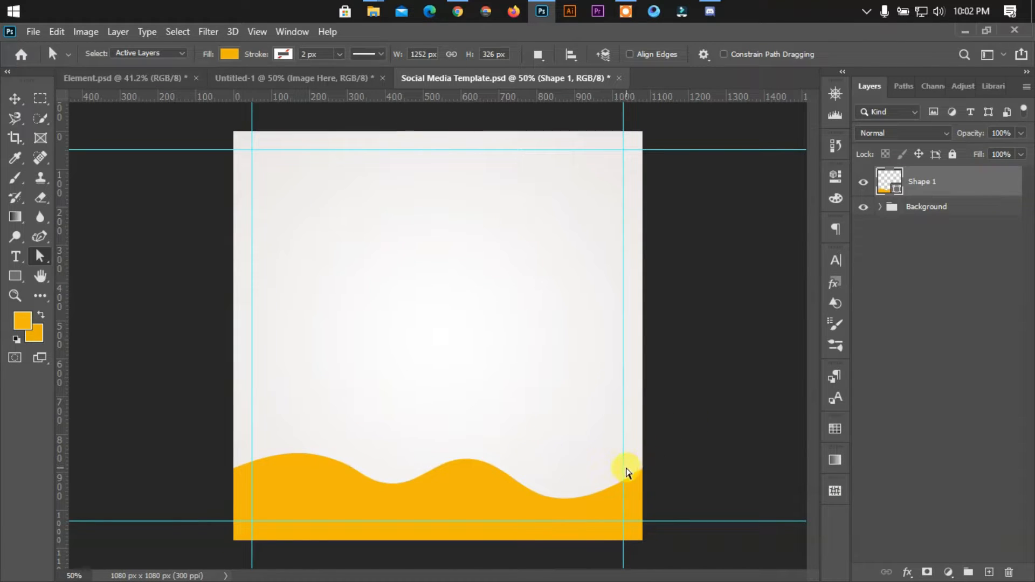
# Raise the wave's second crest and second trough and pull its right end point up and inward, making the shape about 1235 × 342 px.
pyautogui.click(454, 475)
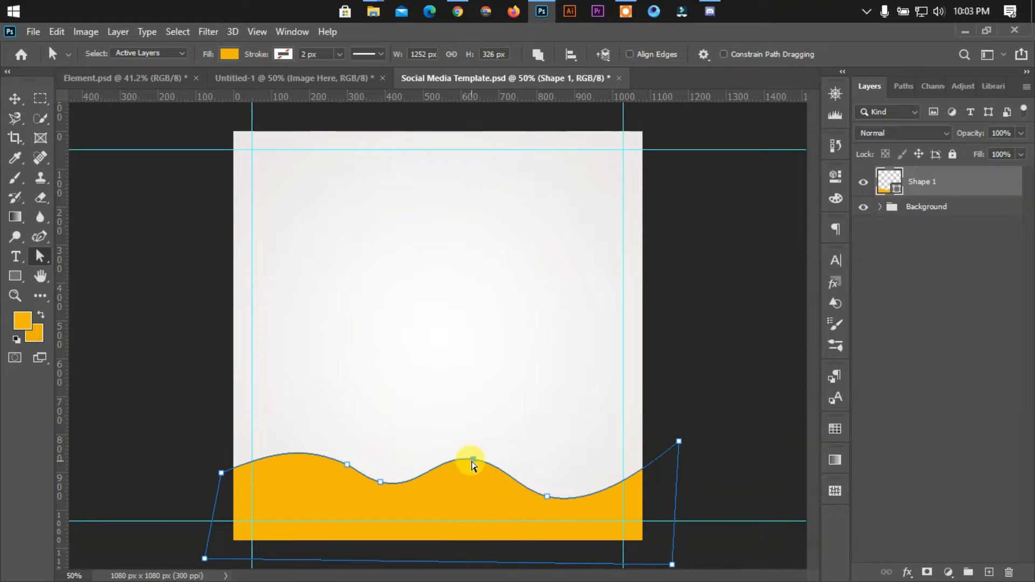
pyautogui.moveTo(471, 462); pyautogui.dragTo(468, 458)
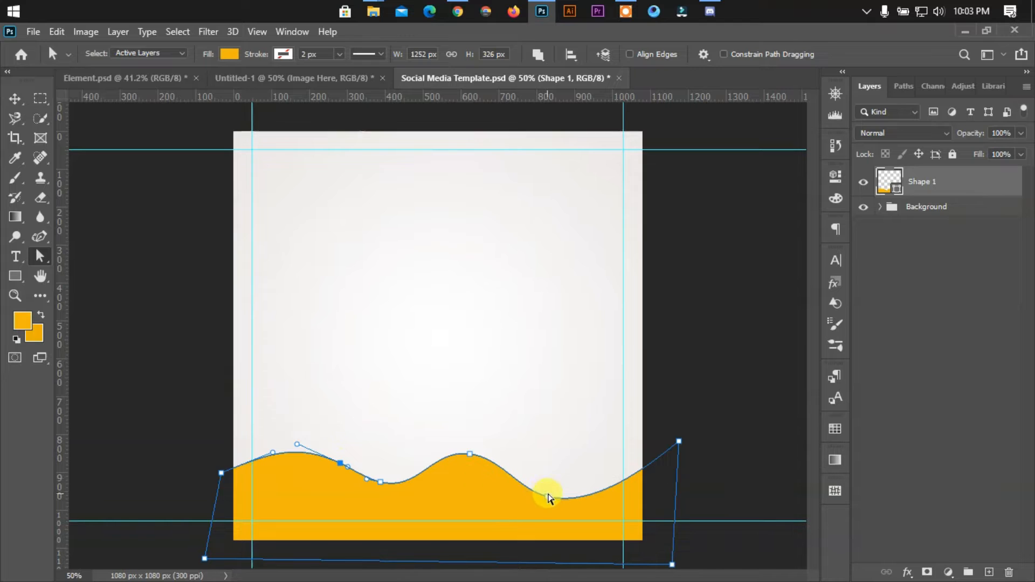
pyautogui.moveTo(548, 494); pyautogui.dragTo(554, 491)
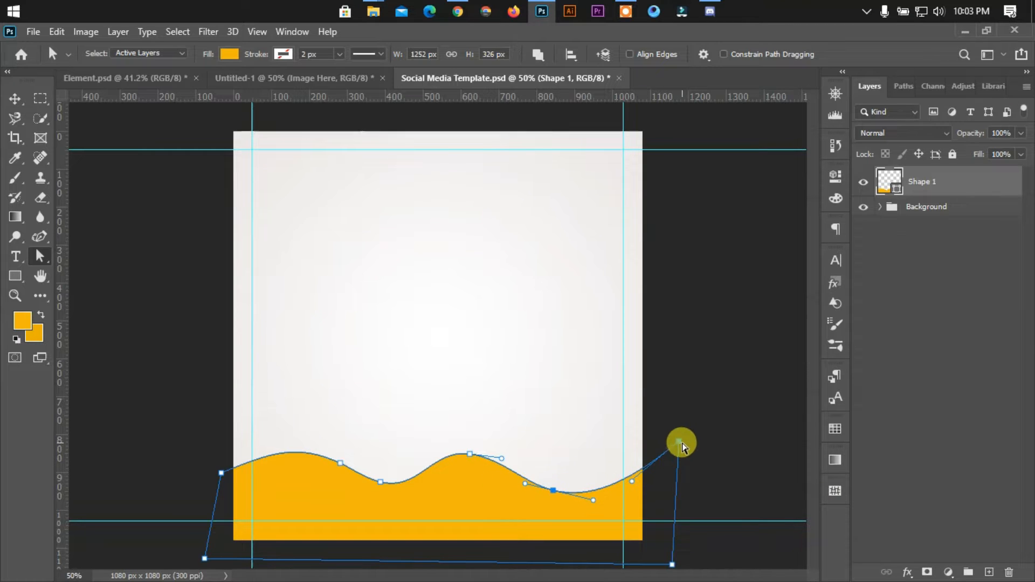
pyautogui.moveTo(680, 440); pyautogui.dragTo(665, 432)
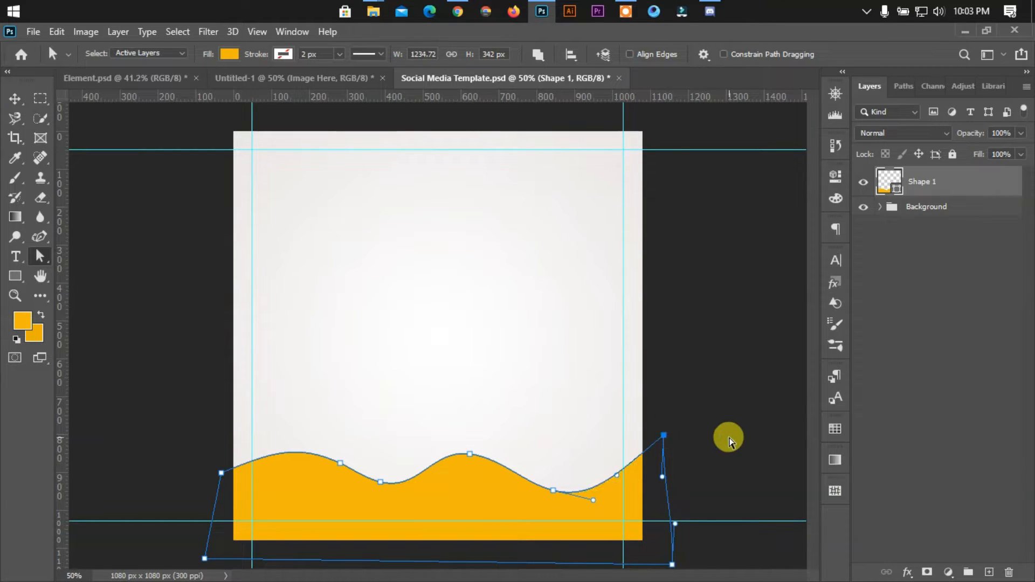
pyautogui.click(724, 437)
pyautogui.click(455, 462)
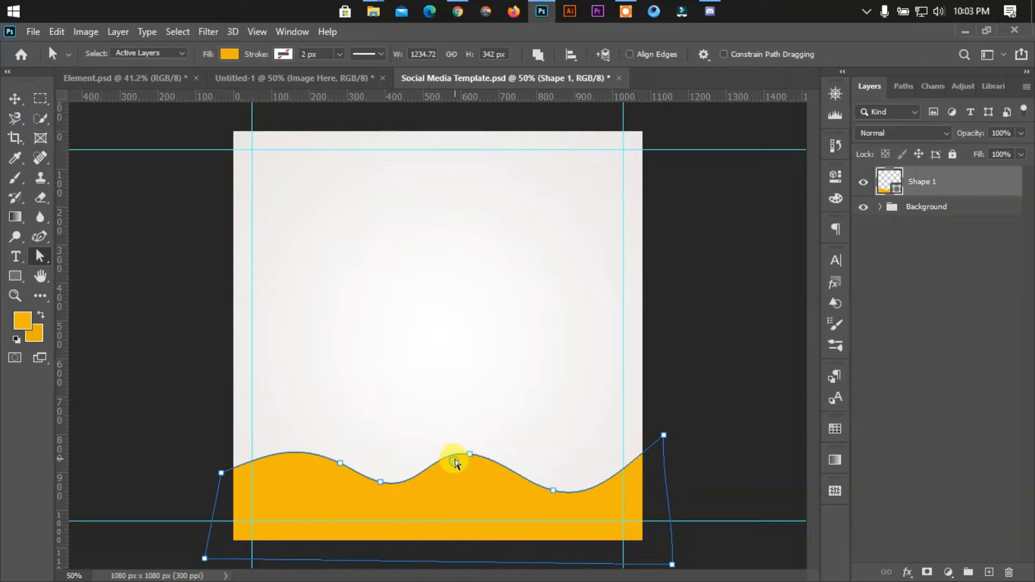
# Shift the bottom wave's second crest slightly right and raise its first crest with the curve handle, leaving the path deselected.
pyautogui.moveTo(467, 458); pyautogui.dragTo(516, 452)
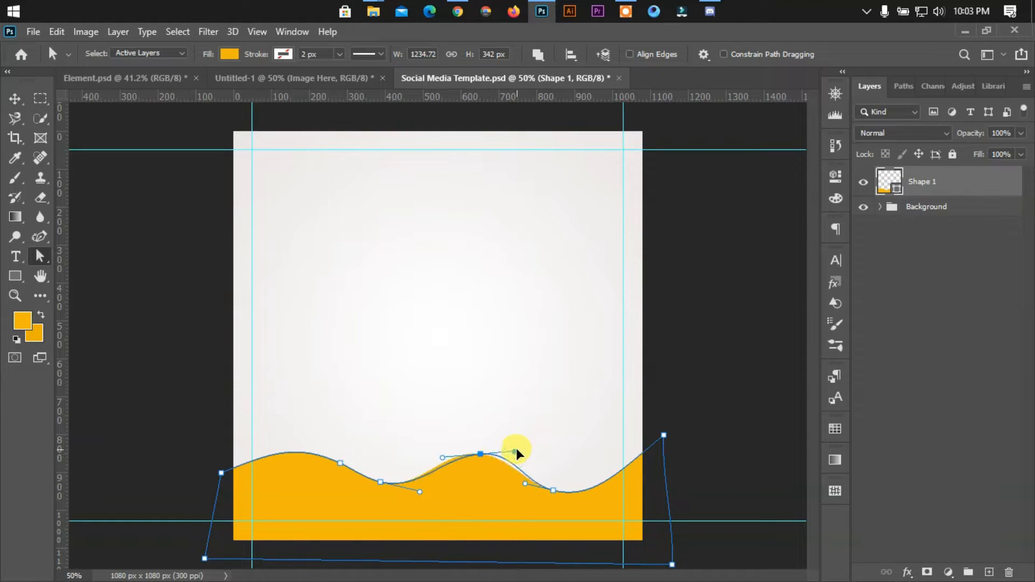
pyautogui.click(681, 397)
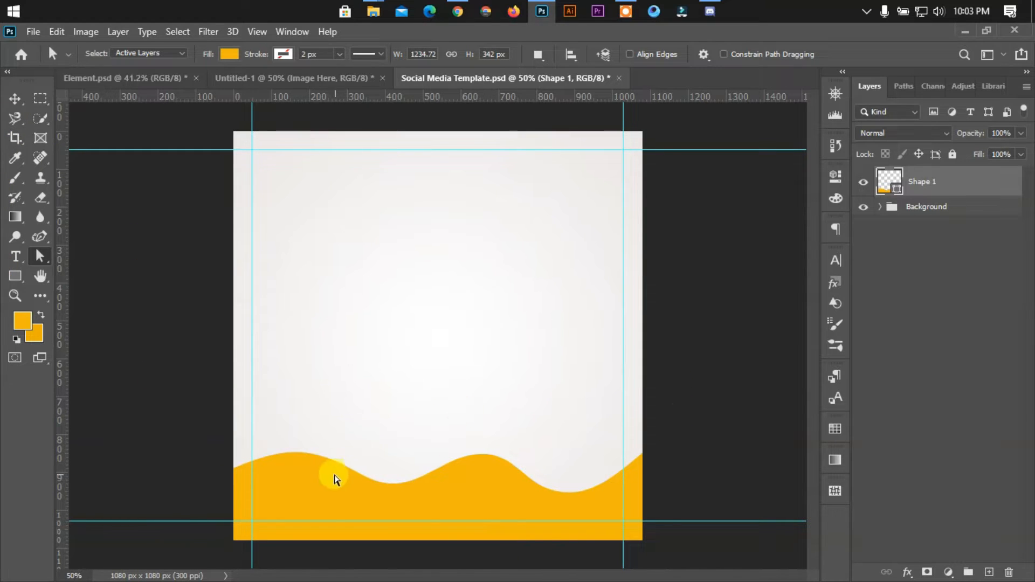
pyautogui.click(334, 479)
pyautogui.click(342, 463)
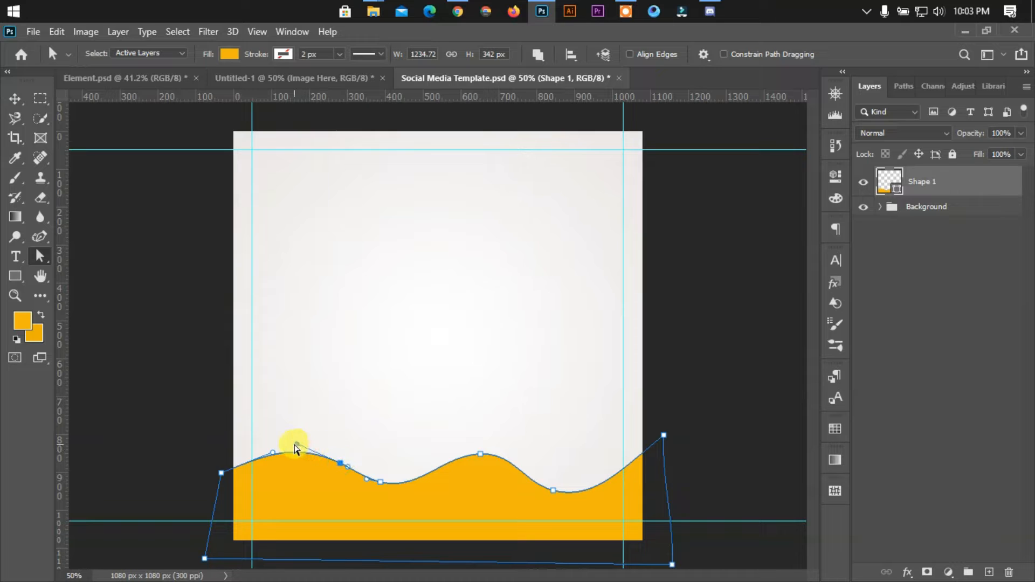
pyautogui.moveTo(296, 439); pyautogui.dragTo(297, 435)
pyautogui.click(730, 362)
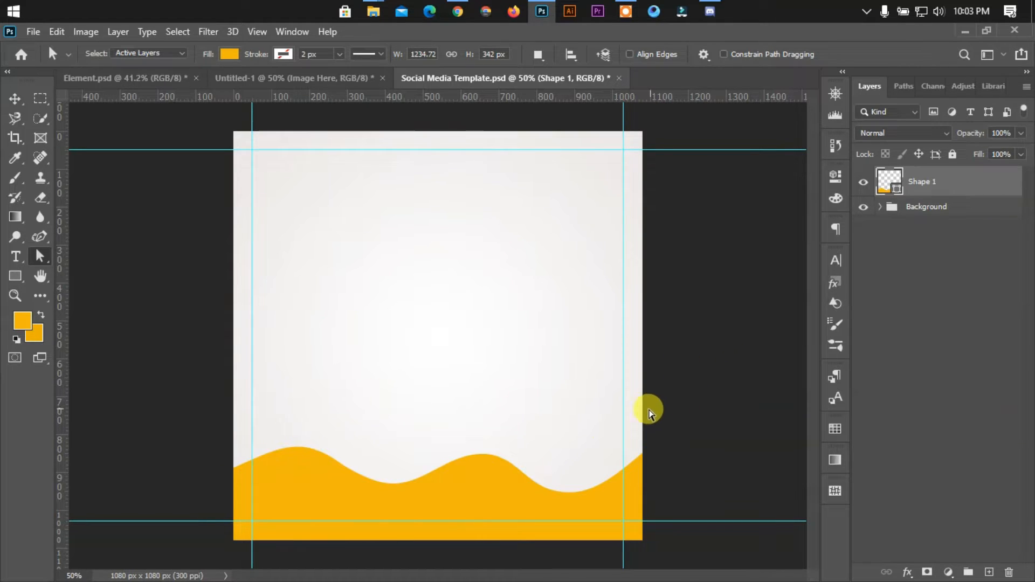
# Duplicate the wave shape and place the copy across the canvas's top edge.
pyautogui.click(13, 99)
pyautogui.click(124, 244)
pyautogui.moveTo(437, 474); pyautogui.dragTo(459, 159)
# Flip the top wave copy horizontally and vertically, and shift it about 44 px to the right.
pyautogui.hotkey('ctrl', 't')
pyautogui.rightClick(460, 161)
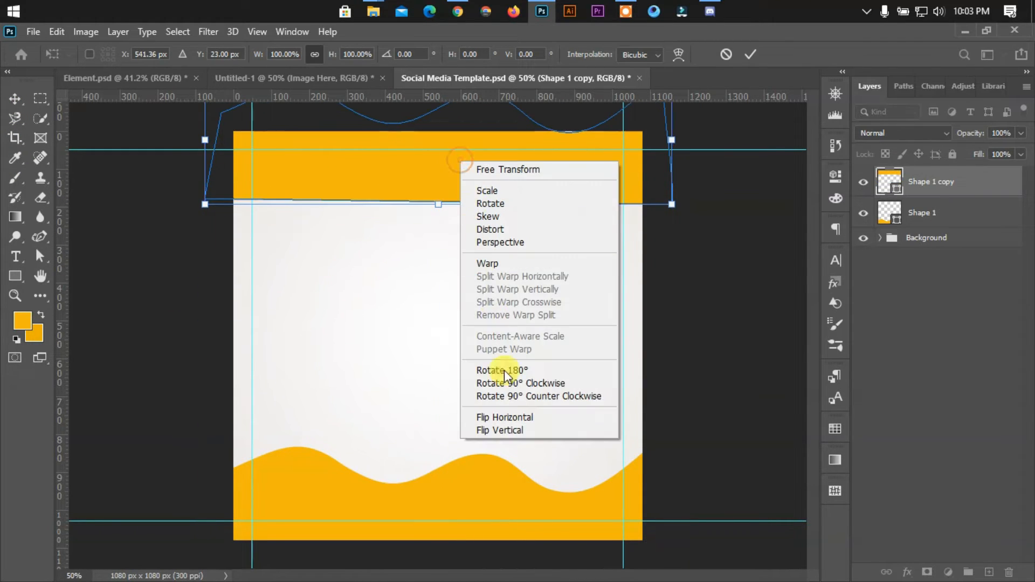
pyautogui.click(509, 431)
pyautogui.rightClick(480, 184)
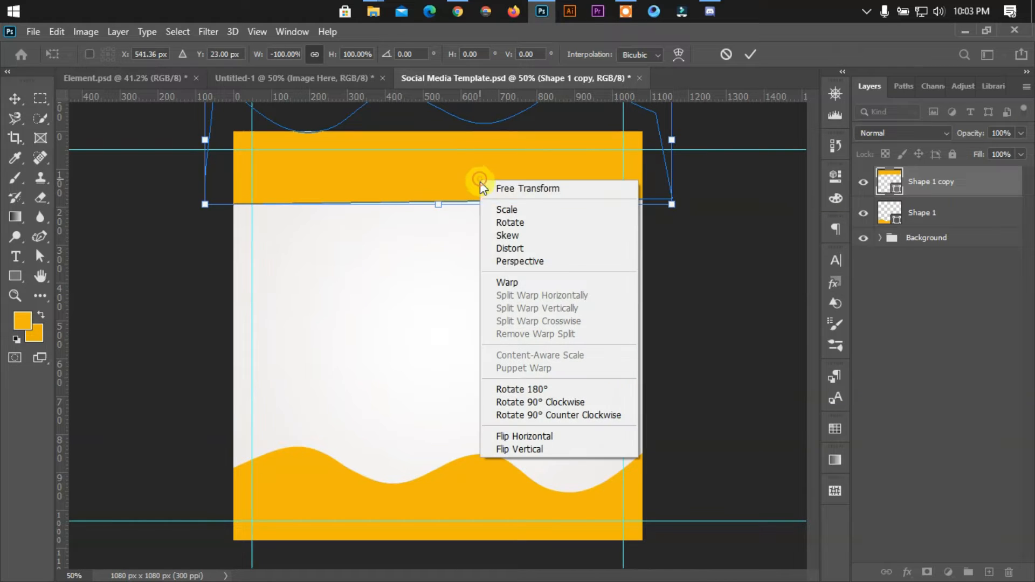
pyautogui.click(521, 448)
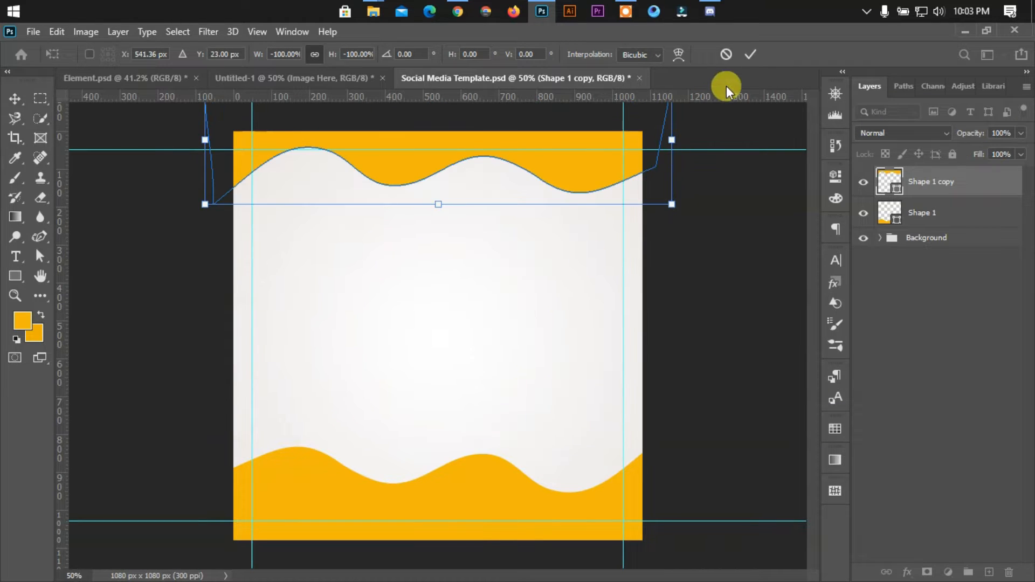
pyautogui.click(750, 54)
pyautogui.moveTo(564, 189); pyautogui.dragTo(583, 186)
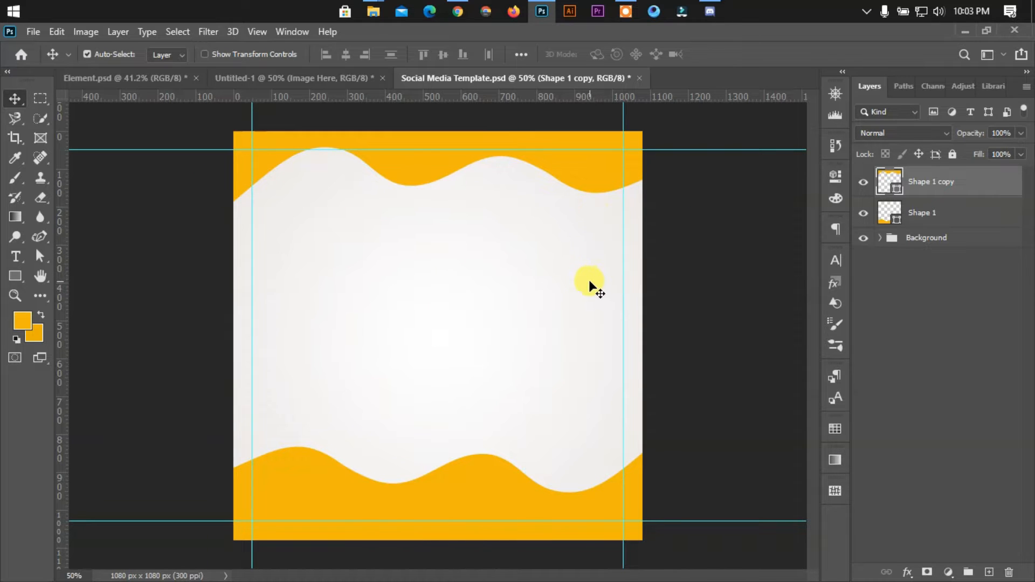
# Flip the top wave horizontally again and move it left until it spans the full canvas width.
pyautogui.press('ctrl')
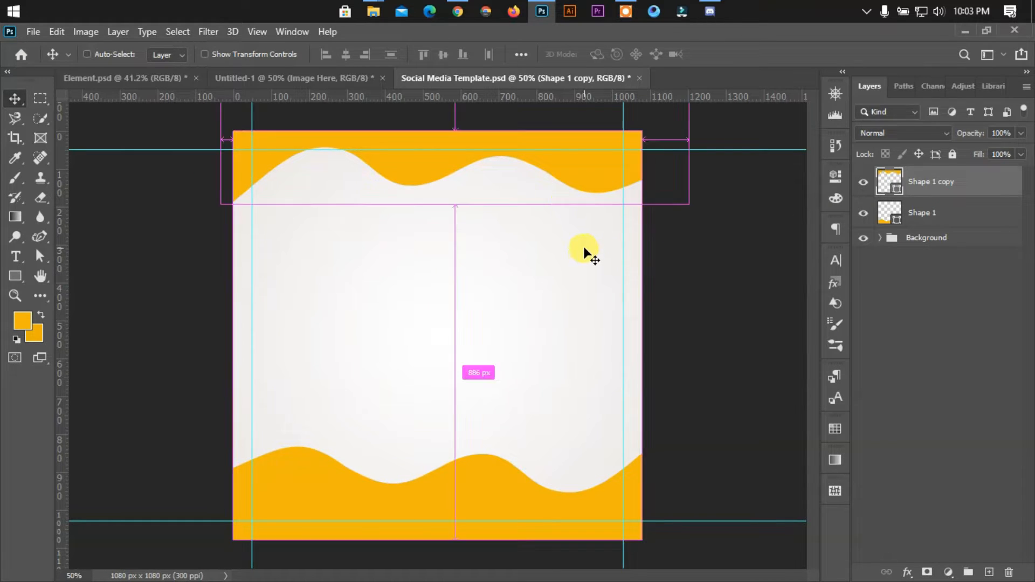
pyautogui.hotkey('ctrl', 't')
pyautogui.rightClick(559, 199)
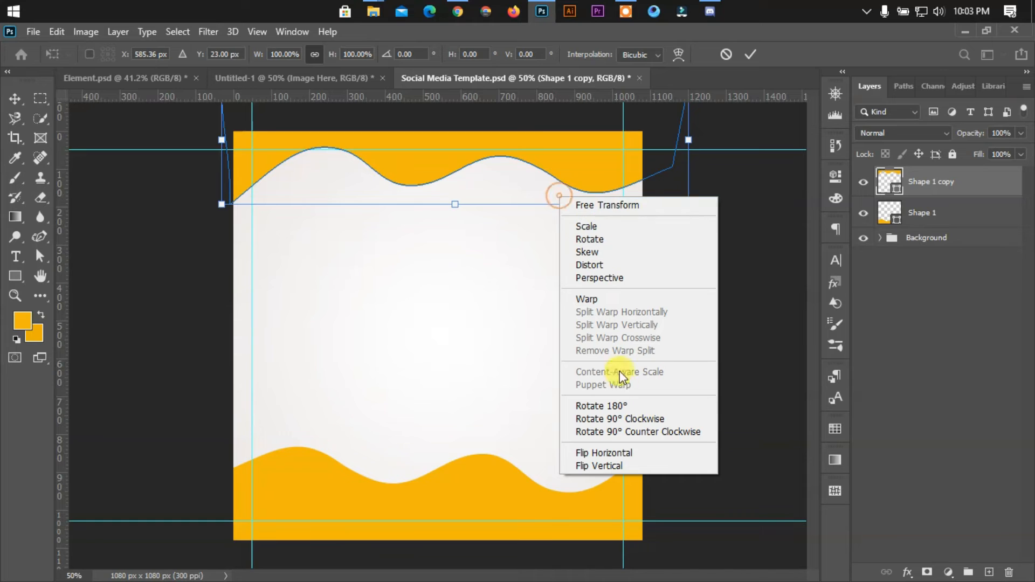
pyautogui.click(606, 453)
pyautogui.click(750, 53)
pyautogui.moveTo(480, 174); pyautogui.dragTo(492, 172)
pyautogui.hotkey('shift', 'Left')
pyautogui.hotkey('shift', 'Left')
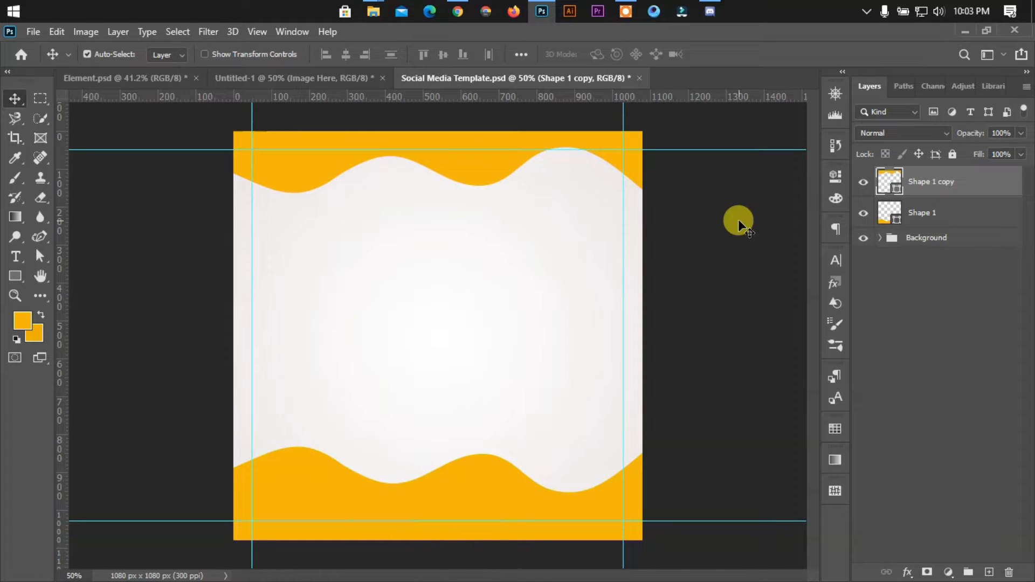
pyautogui.press('Left')
# Pull the top wave's right end point outward and up, making the shape about 1260 × 311 px, and reshape its rightmost curve by shifting nearby anchors.
pyautogui.click(41, 257)
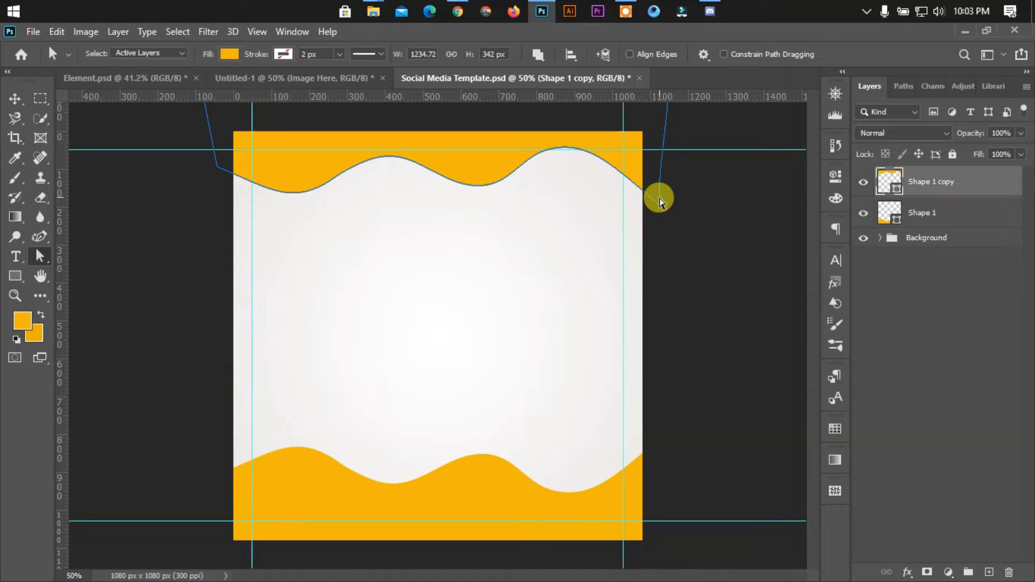
pyautogui.moveTo(659, 203); pyautogui.dragTo(677, 186)
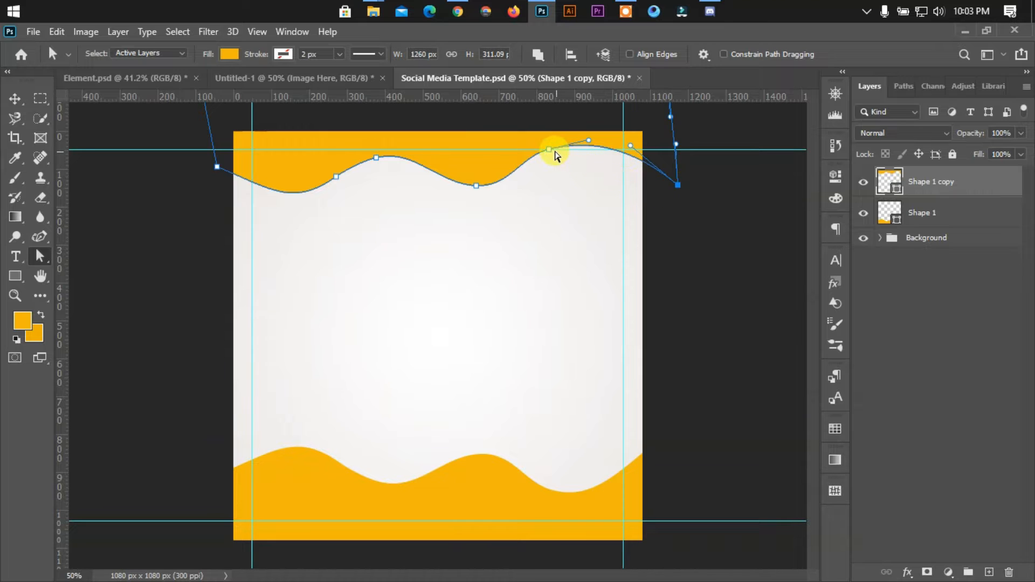
pyautogui.moveTo(552, 155); pyautogui.dragTo(555, 162)
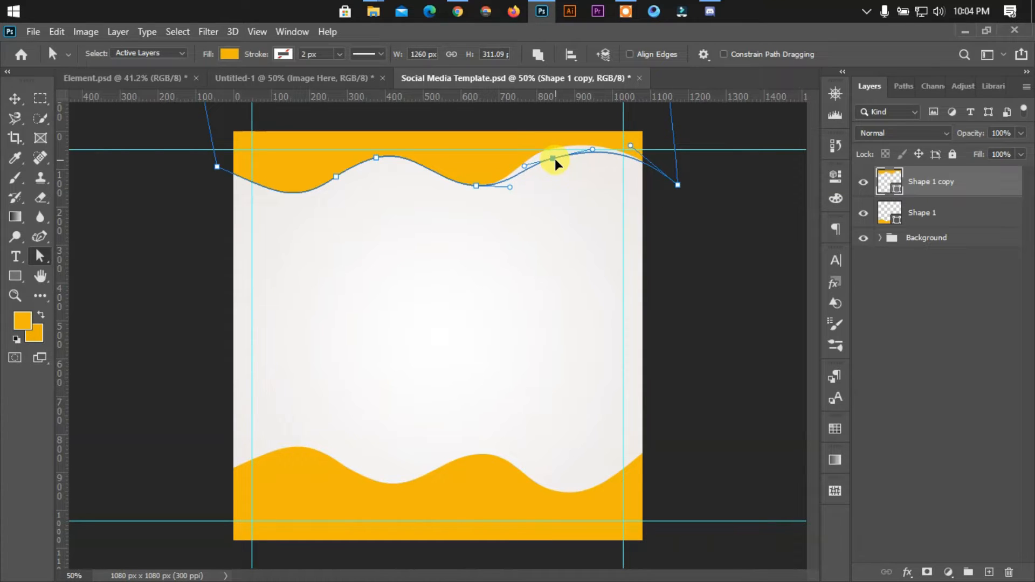
pyautogui.click(724, 243)
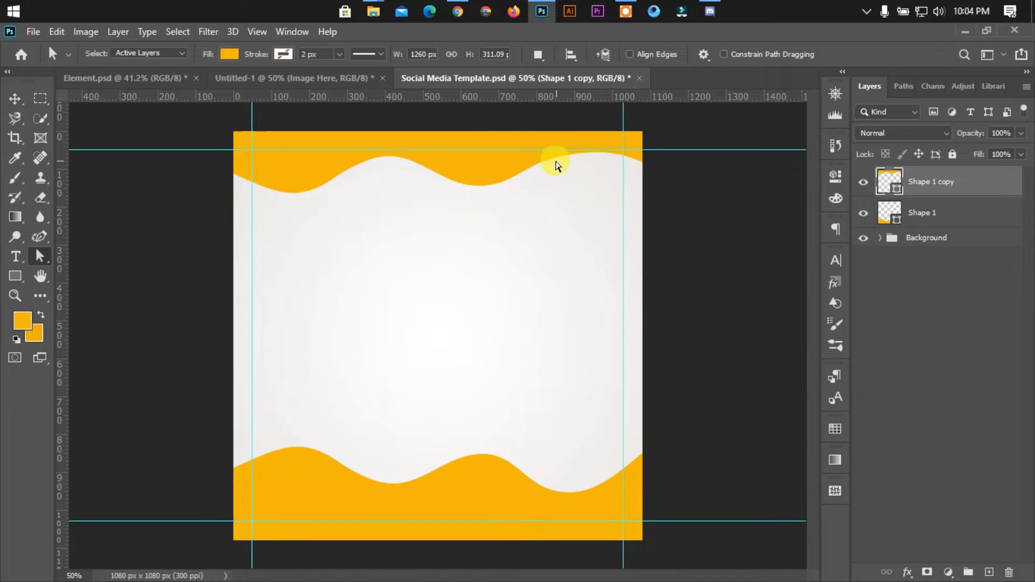
pyautogui.click(549, 163)
pyautogui.moveTo(553, 157); pyautogui.dragTo(559, 151)
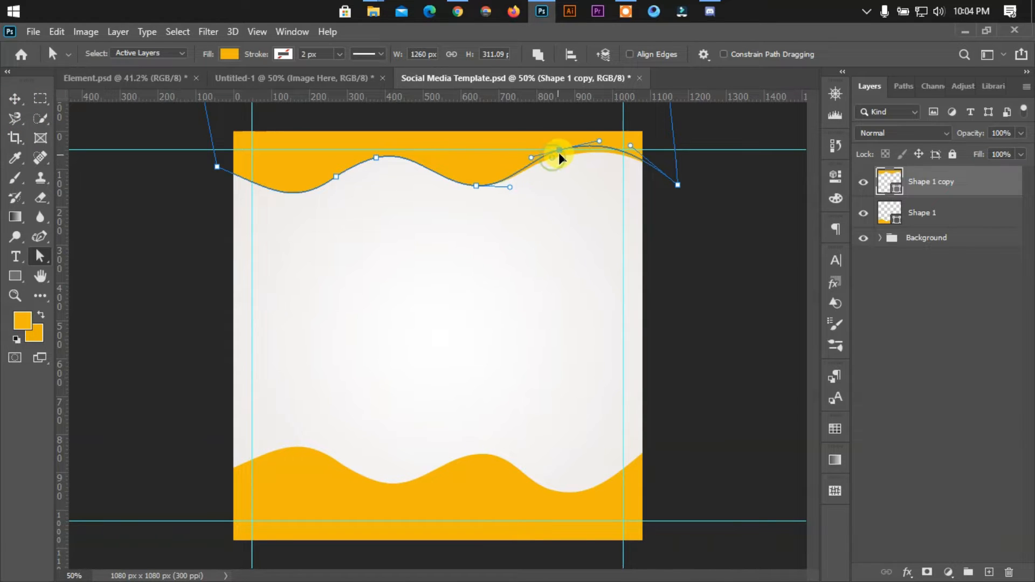
pyautogui.moveTo(482, 192); pyautogui.dragTo(492, 189)
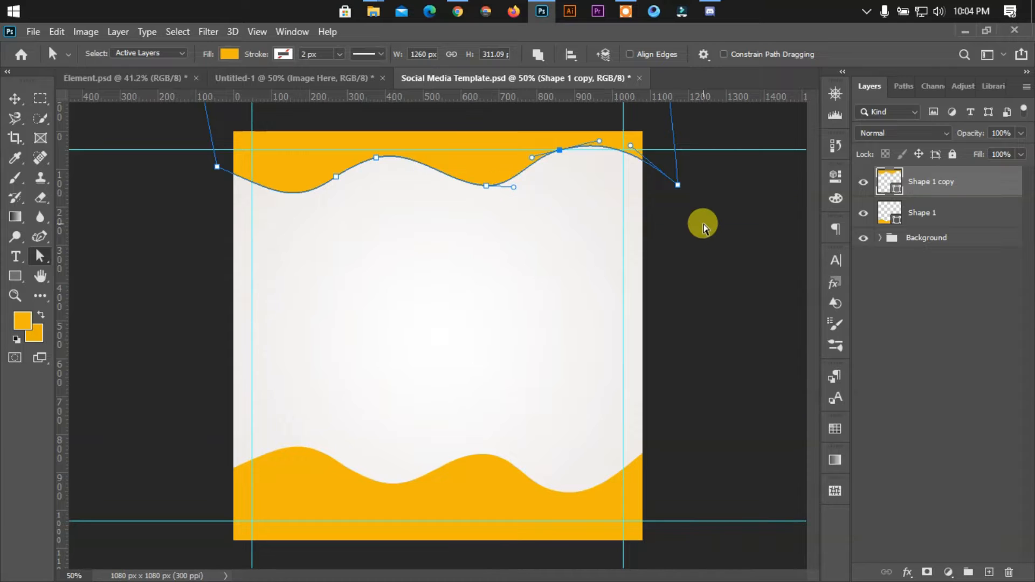
pyautogui.click(700, 224)
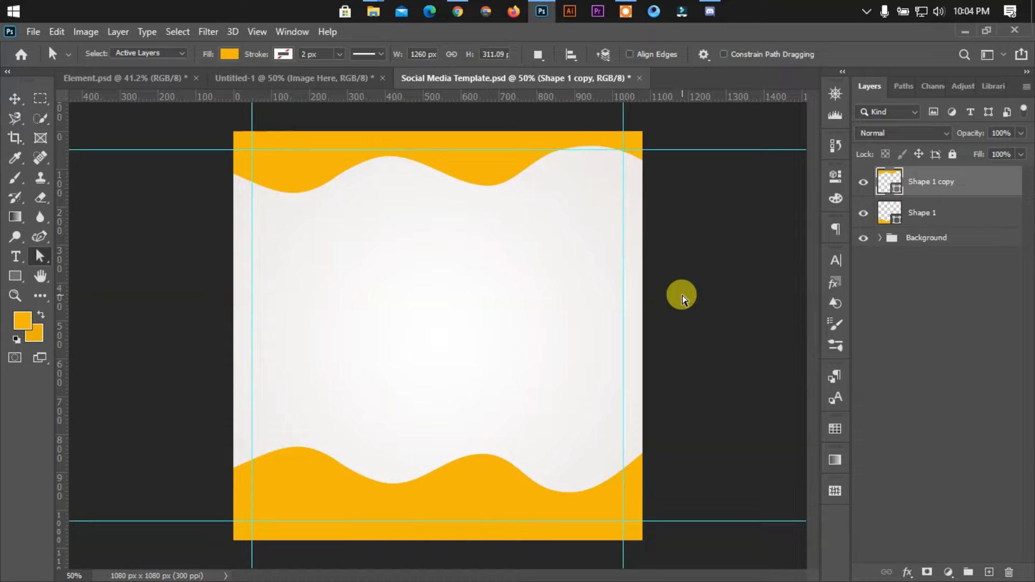
pyautogui.click(15, 99)
pyautogui.click(122, 225)
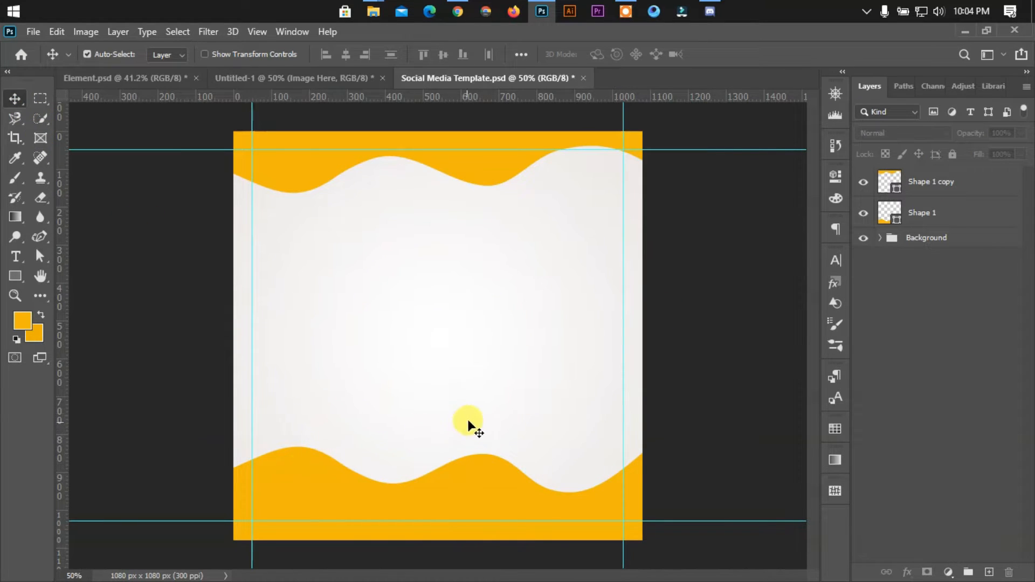
# Add a Gradient Overlay to the bottom wave using the orange-to-amber preset gradient.
pyautogui.moveTo(342, 495); pyautogui.dragTo(341, 492)
pyautogui.rightClick(910, 213)
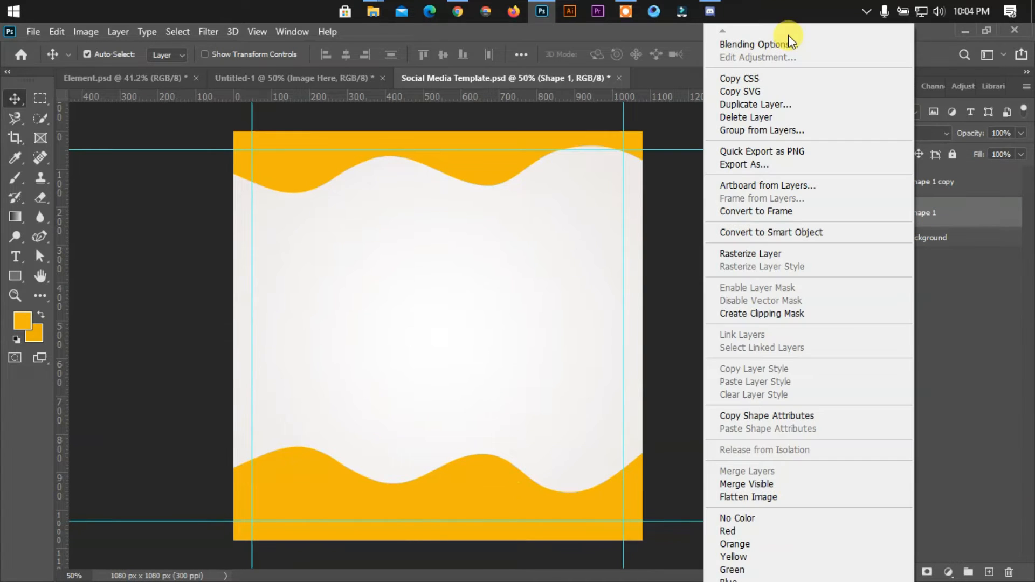
pyautogui.click(784, 43)
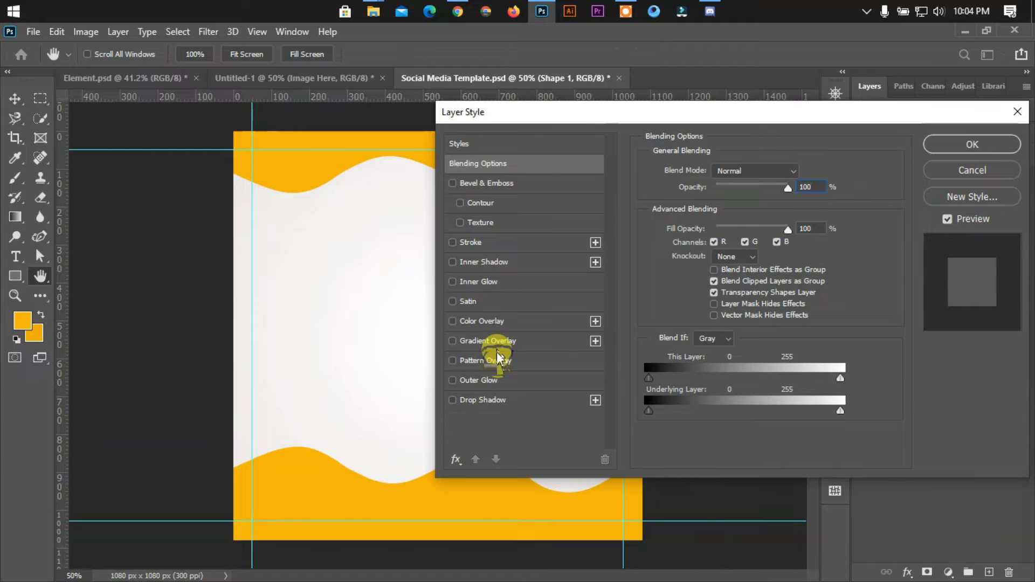
pyautogui.click(496, 345)
pyautogui.click(722, 216)
pyautogui.scroll(-3, 870, 204)
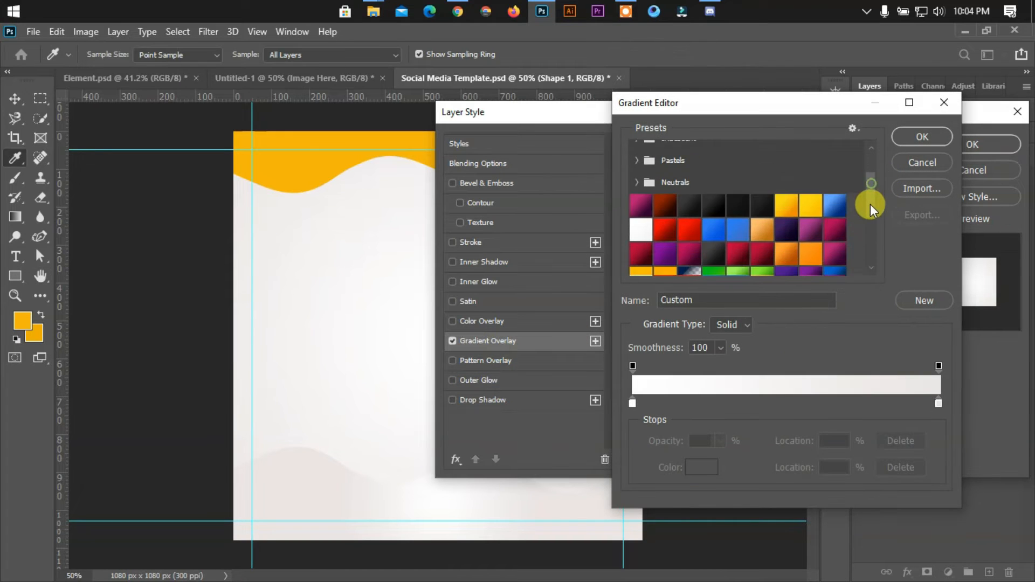
pyautogui.scroll(-5, 870, 204)
pyautogui.click(737, 266)
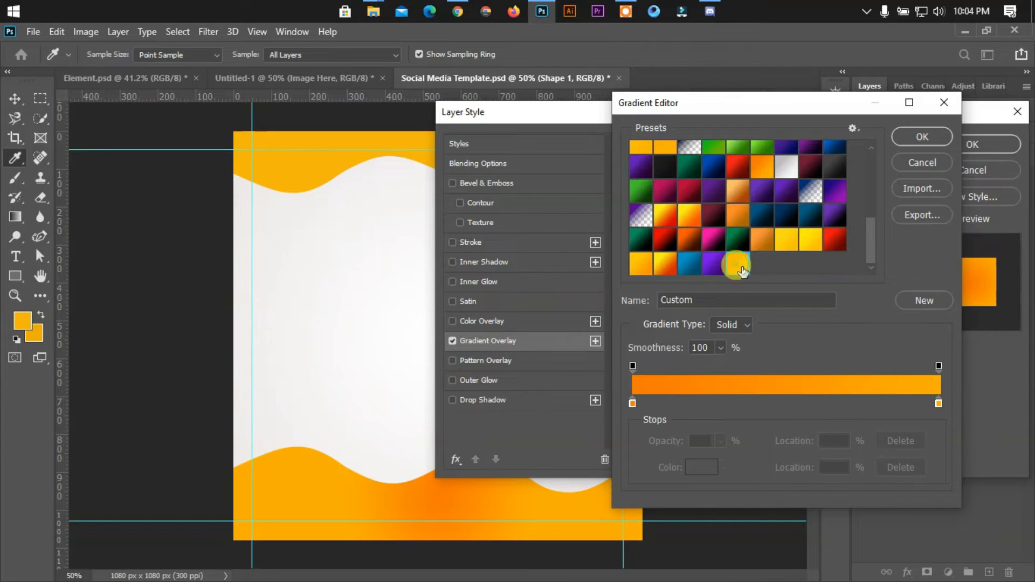
pyautogui.click(914, 160)
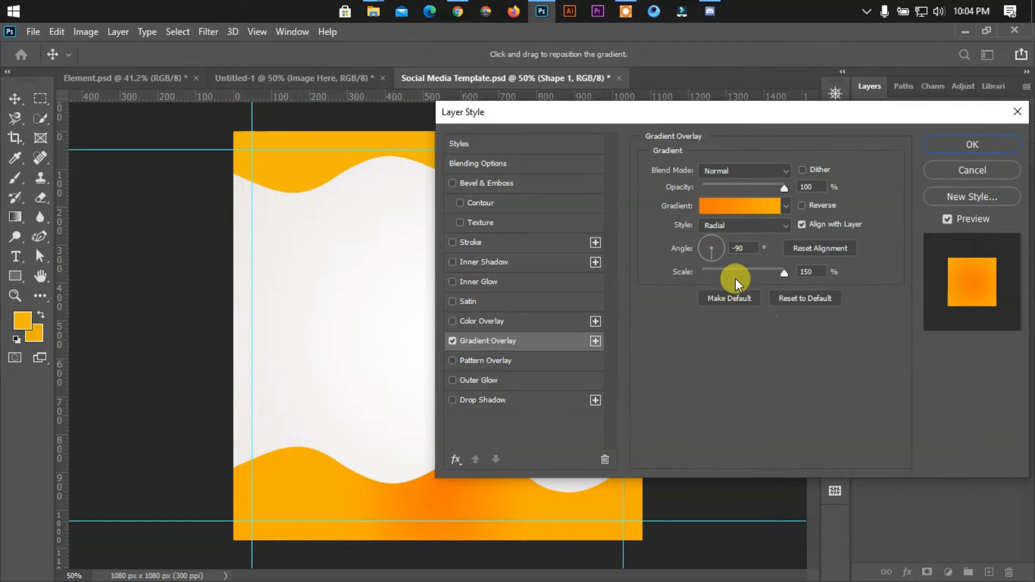
# Set the bottom wave's gradient overlay to Linear style with a -126° angle and 129% scale.
pyautogui.click(717, 229)
pyautogui.click(717, 238)
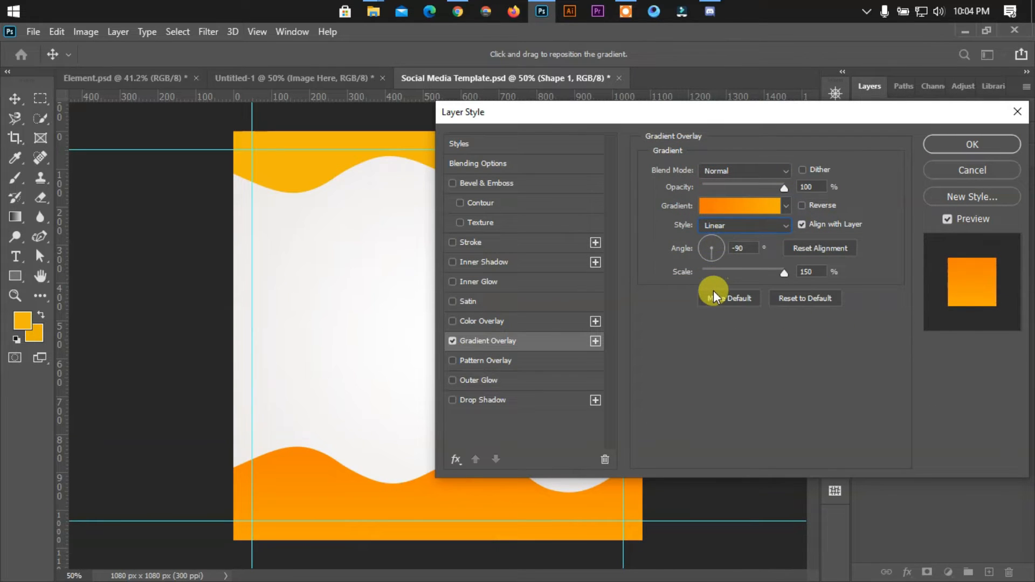
pyautogui.moveTo(714, 257); pyautogui.dragTo(771, 274)
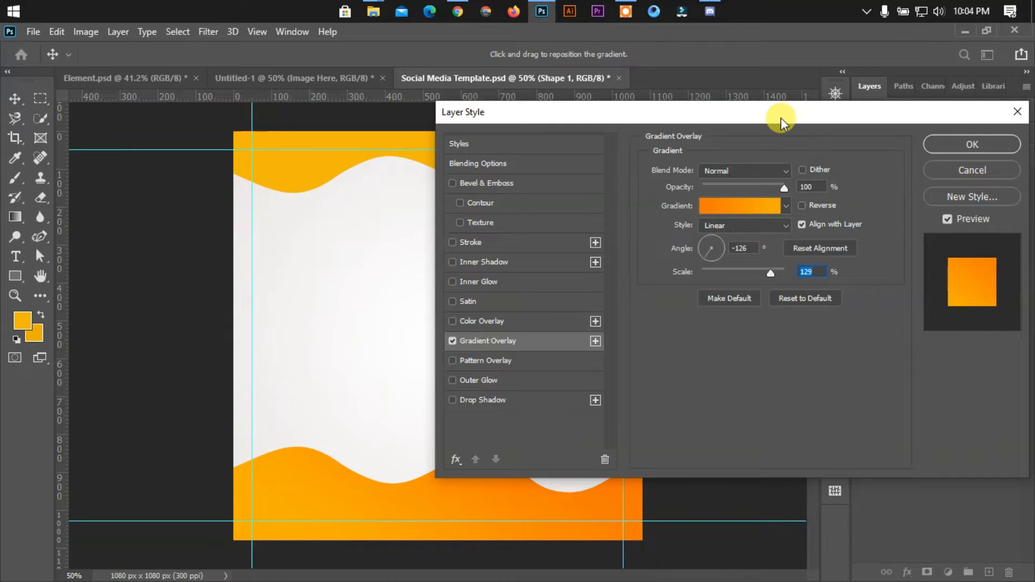
pyautogui.moveTo(781, 117); pyautogui.dragTo(945, 112)
# Check the gradient's colour stops, keeping #ff7800 and #ffae00, and apply the overlay to the bottom wave.
pyautogui.click(894, 201)
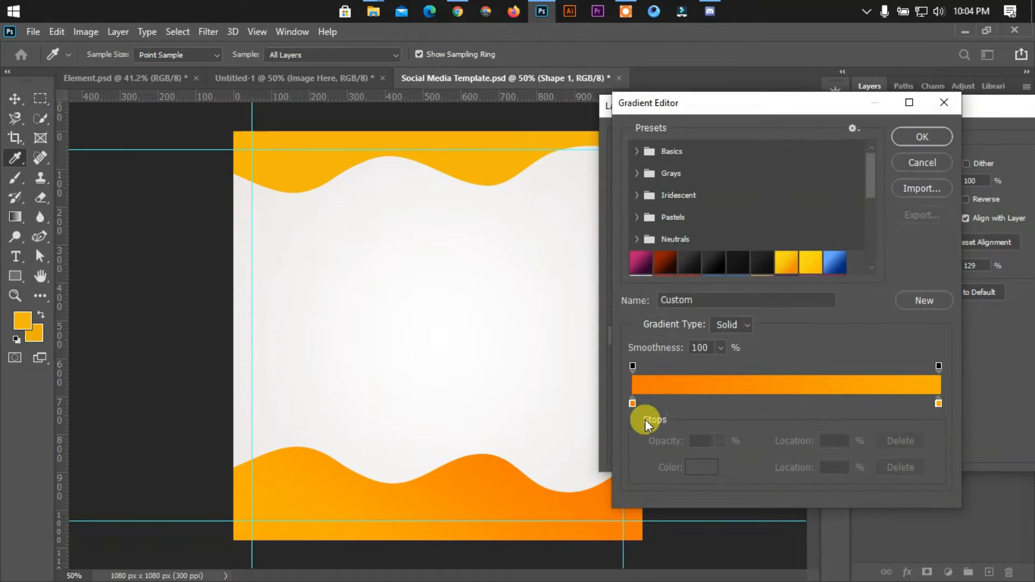
pyautogui.doubleClick(632, 405)
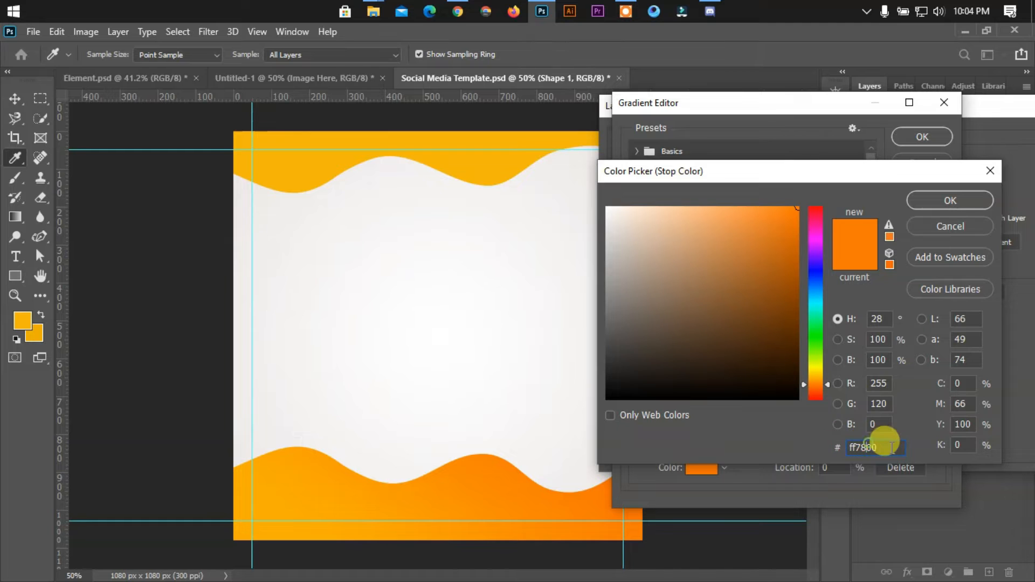
pyautogui.click(950, 201)
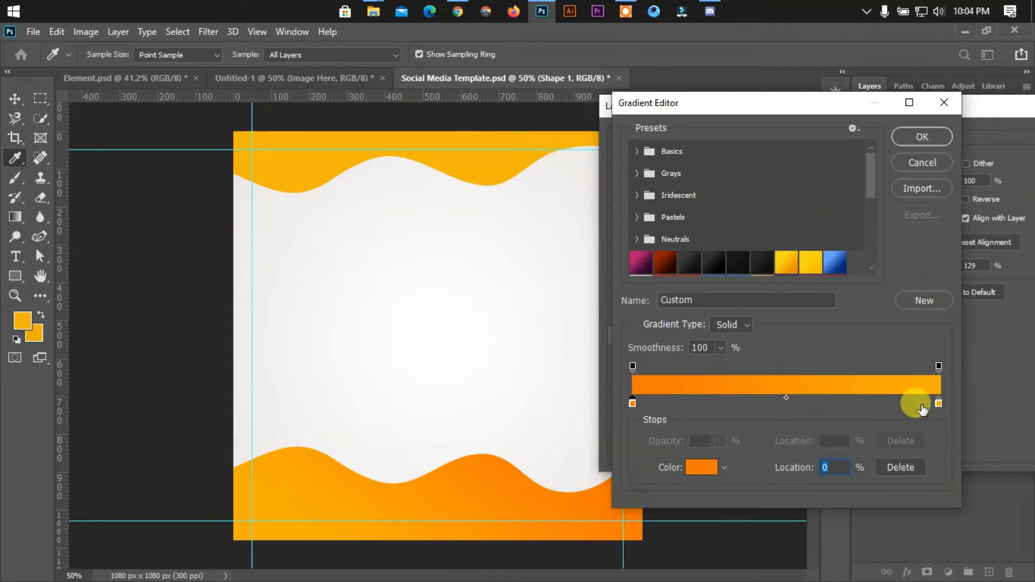
pyautogui.doubleClick(937, 404)
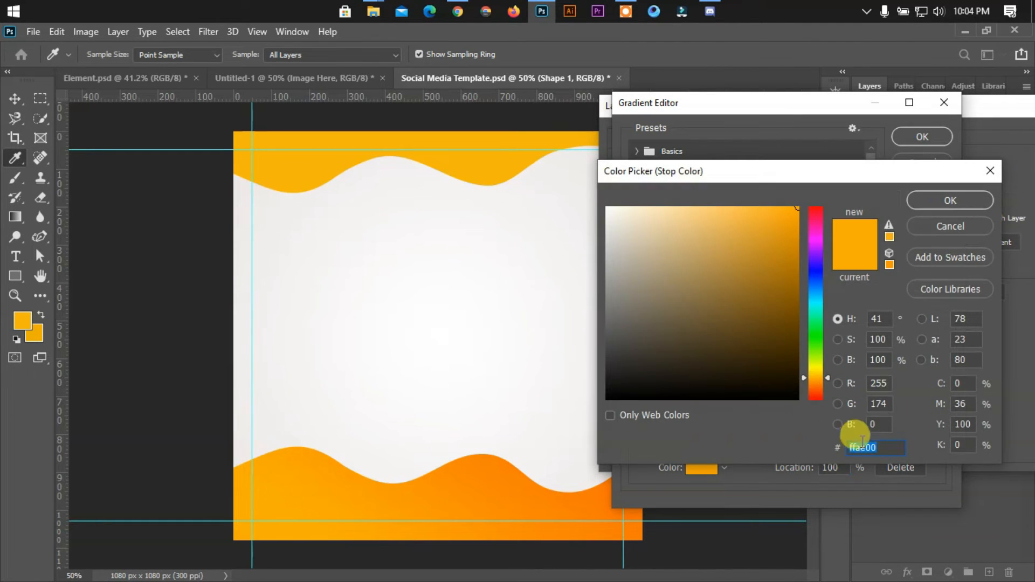
pyautogui.click(951, 202)
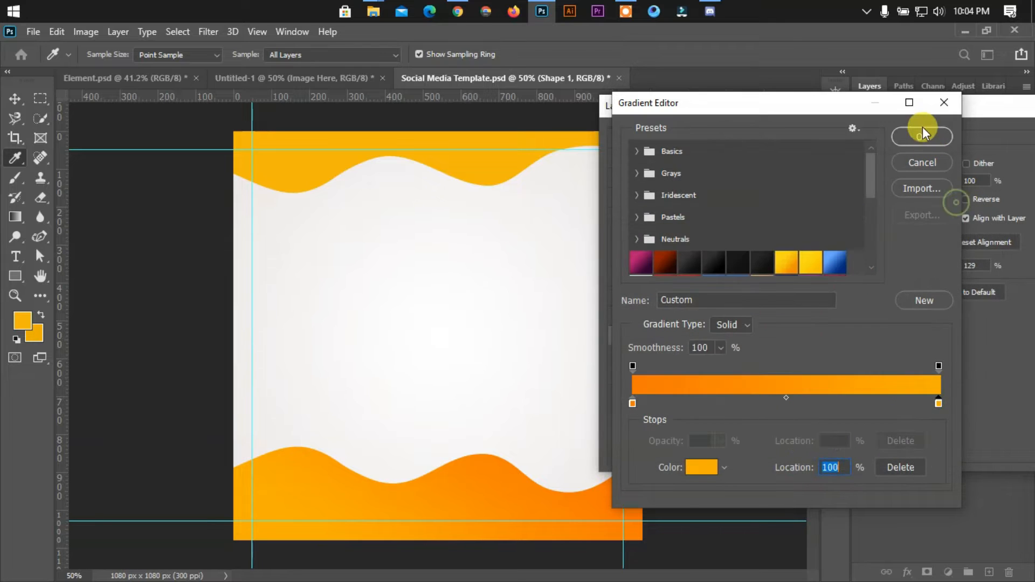
pyautogui.click(922, 132)
pyautogui.click(967, 140)
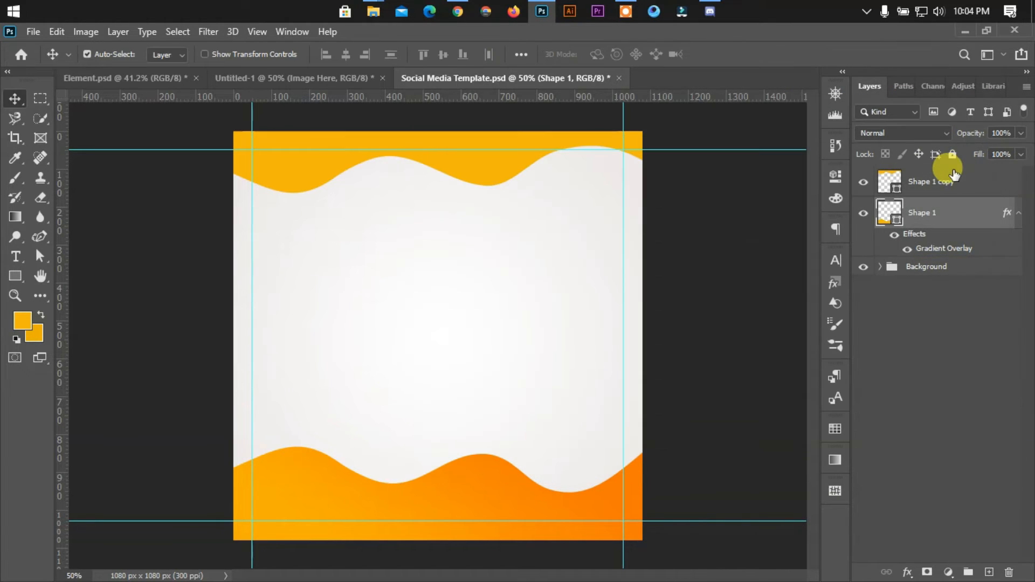
# Apply the same orange linear Gradient Overlay, at -126° and 129% scale, to the top wave and deselect it.
pyautogui.rightClick(950, 171)
pyautogui.click(805, 46)
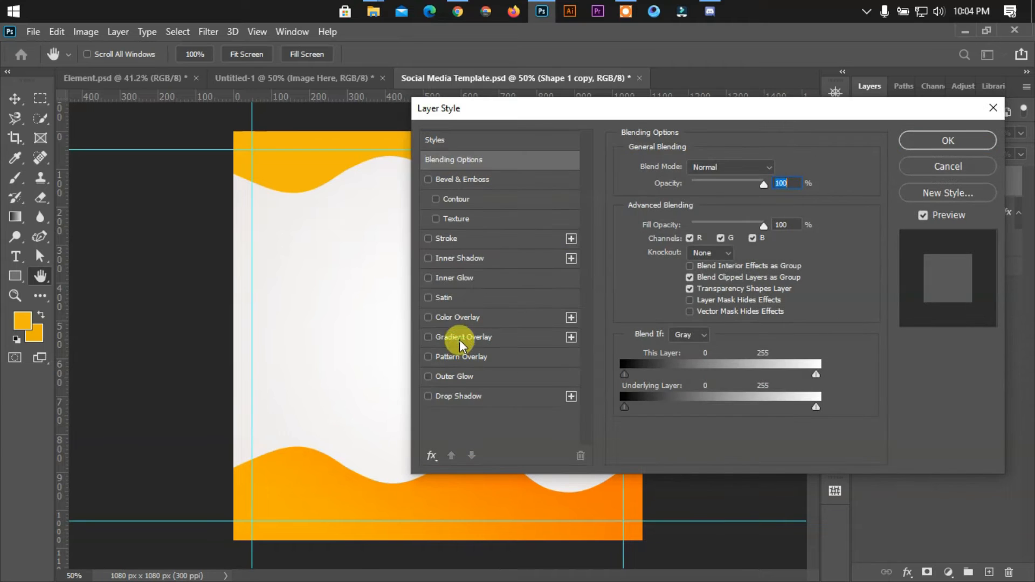
pyautogui.click(460, 338)
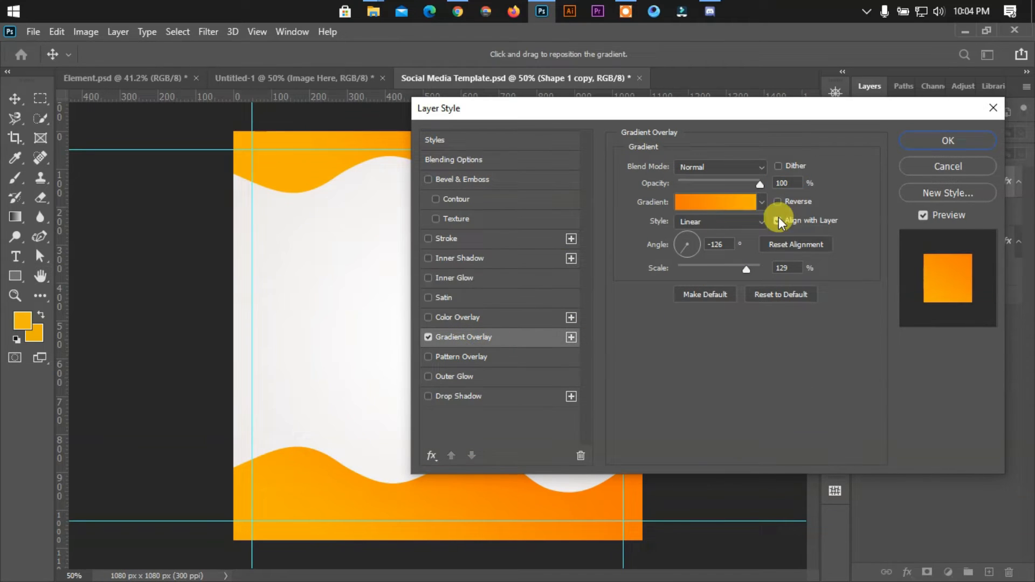
pyautogui.click(955, 141)
pyautogui.click(350, 154)
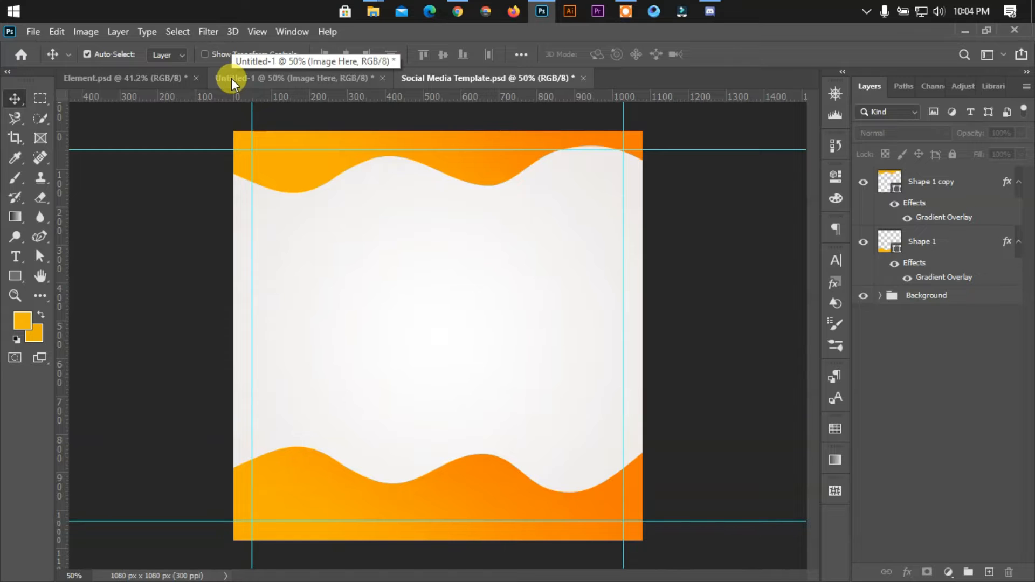
# Copy the burger image from the Untitled-1 document into the social media template and scale it to 15.80%.
pyautogui.click(134, 80)
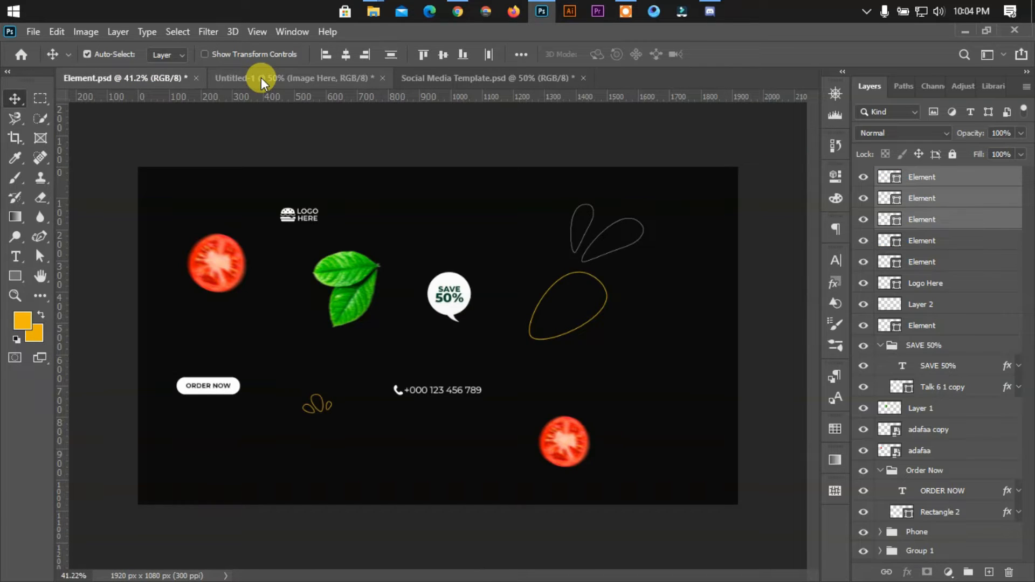
pyautogui.click(261, 77)
pyautogui.moveTo(320, 308); pyautogui.dragTo(472, 354)
pyautogui.hotkey('ctrl', 't')
pyautogui.click(735, 54)
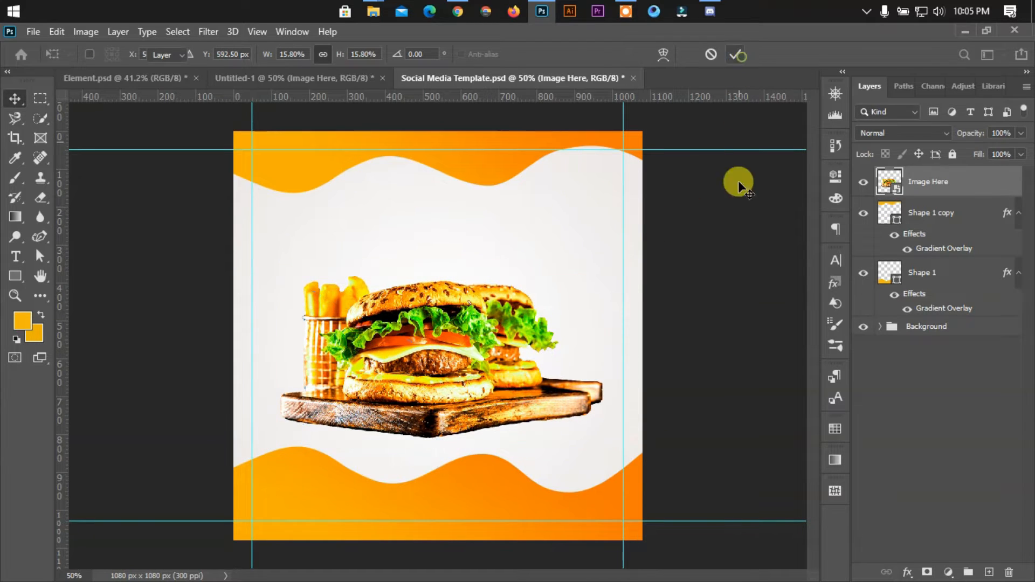
# Nudge the bottom wave slightly down and the burger image slightly right, leaving nothing selected.
pyautogui.moveTo(486, 454); pyautogui.dragTo(472, 486)
pyautogui.click(698, 450)
pyautogui.moveTo(469, 384)
pyautogui.mouseDown()
pyautogui.moveTo(478, 392)
pyautogui.moveTo(462, 367)
pyautogui.mouseUp()
pyautogui.click(781, 339)
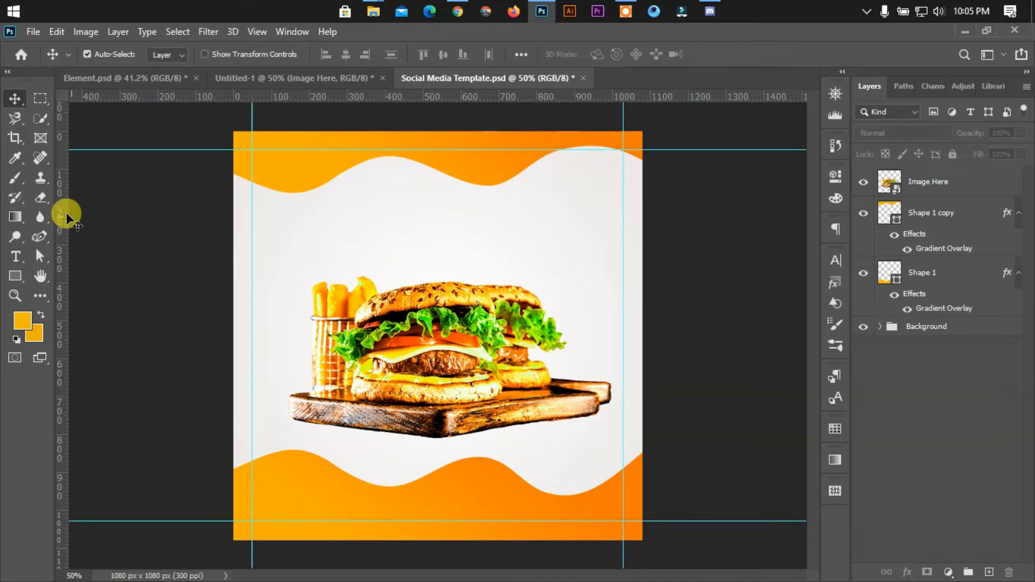
# Add a new layer above the burger and set up brush 1 from the fractal2-titi-montoya set at 2000 px.
pyautogui.click(15, 178)
pyautogui.click(986, 572)
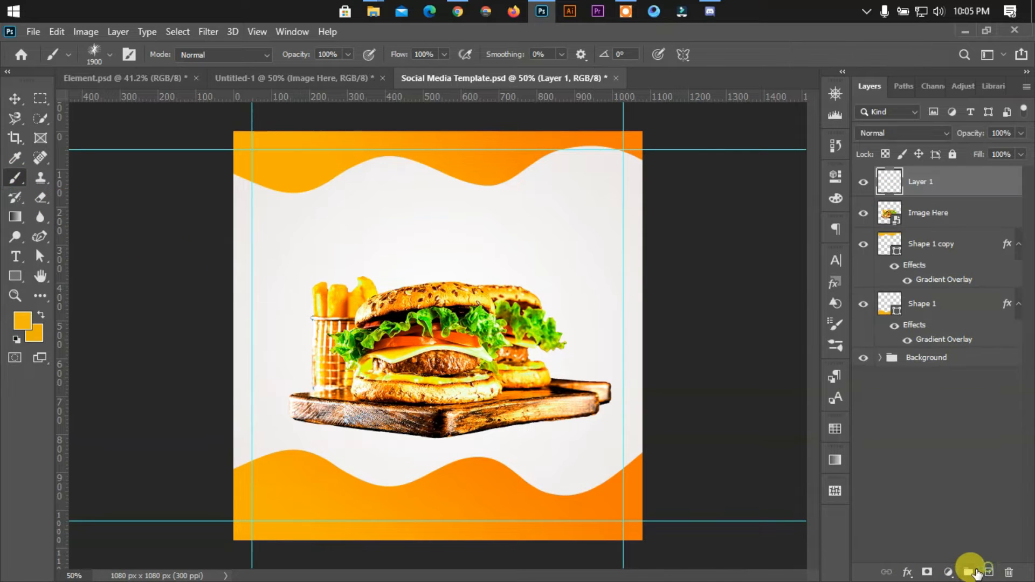
pyautogui.click(108, 52)
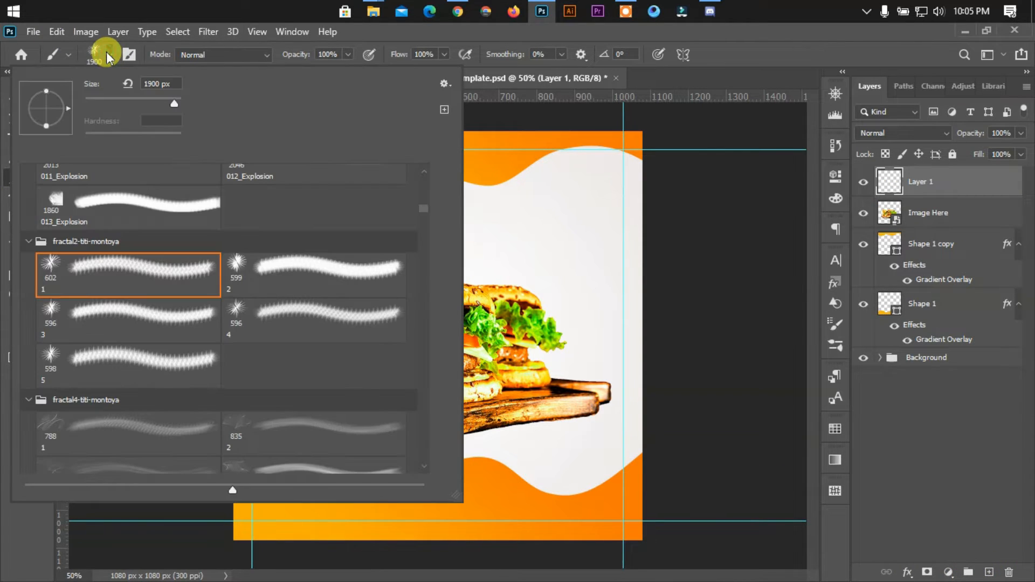
pyautogui.click(103, 270)
pyautogui.click(114, 278)
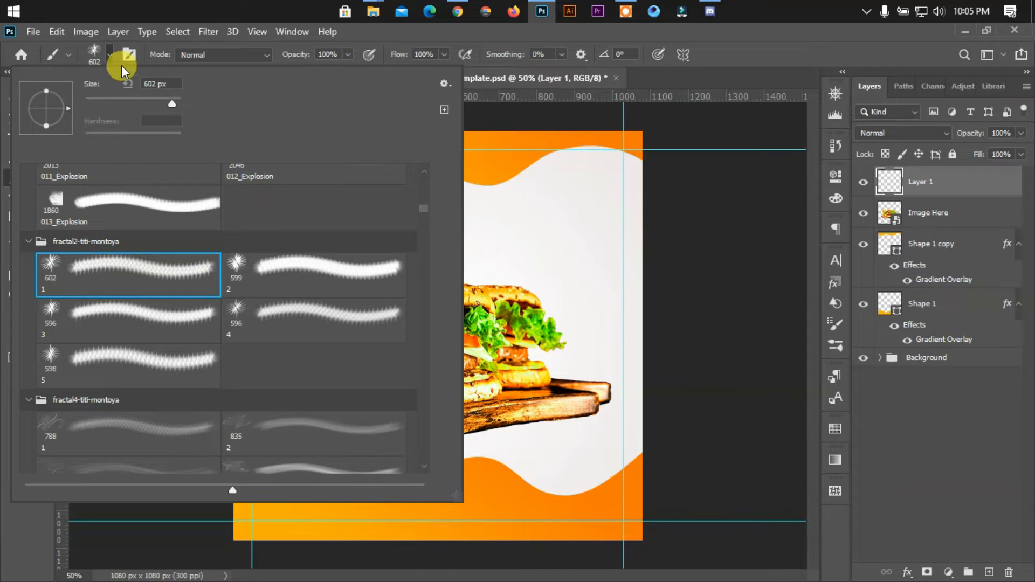
pyautogui.click(105, 52)
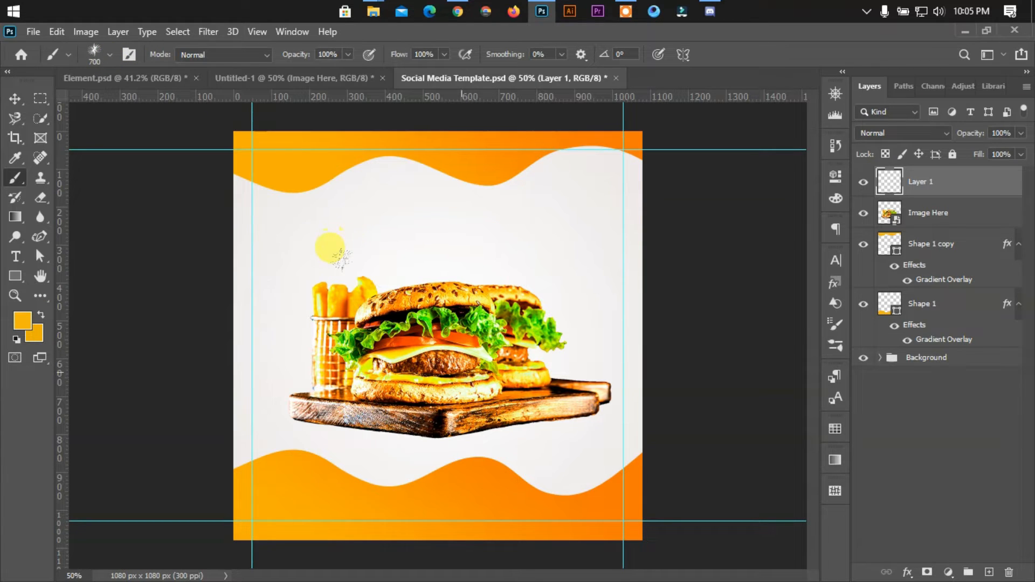
pyautogui.press(']')
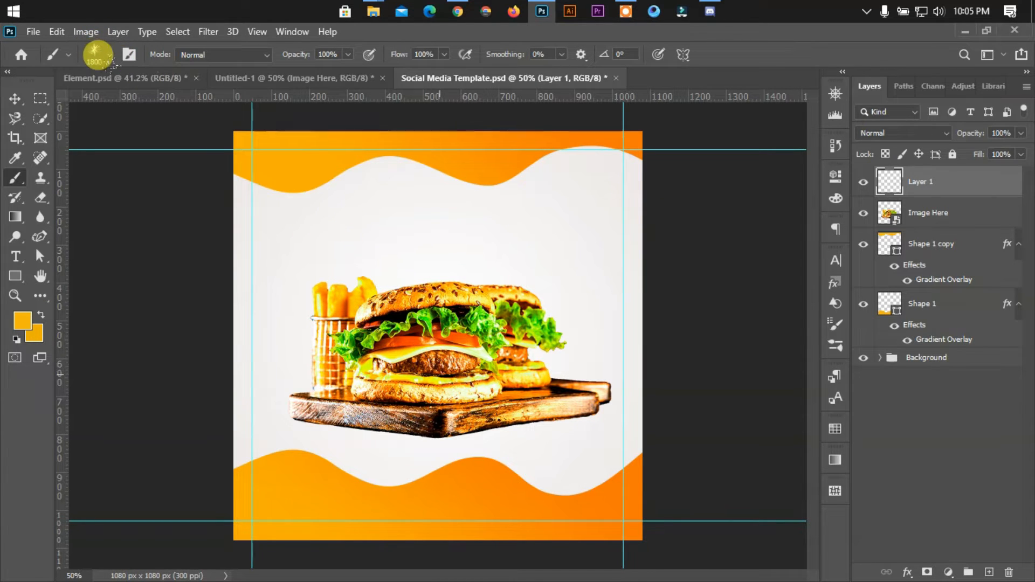
pyautogui.press(']')
pyautogui.press(']')
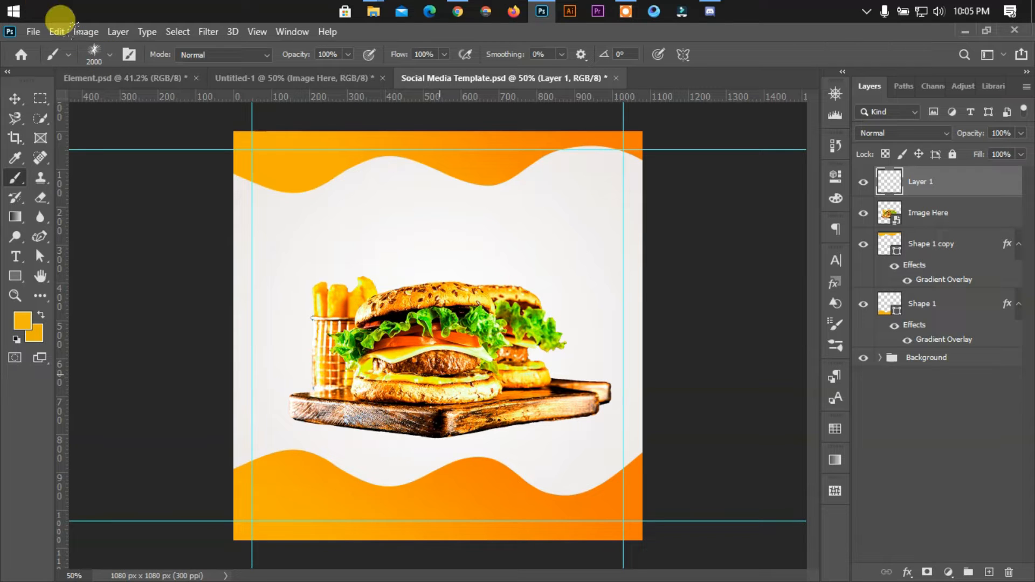
# Set the foreground colour to white and stamp the light-ray brush once over the centre of the canvas.
pyautogui.click(22, 321)
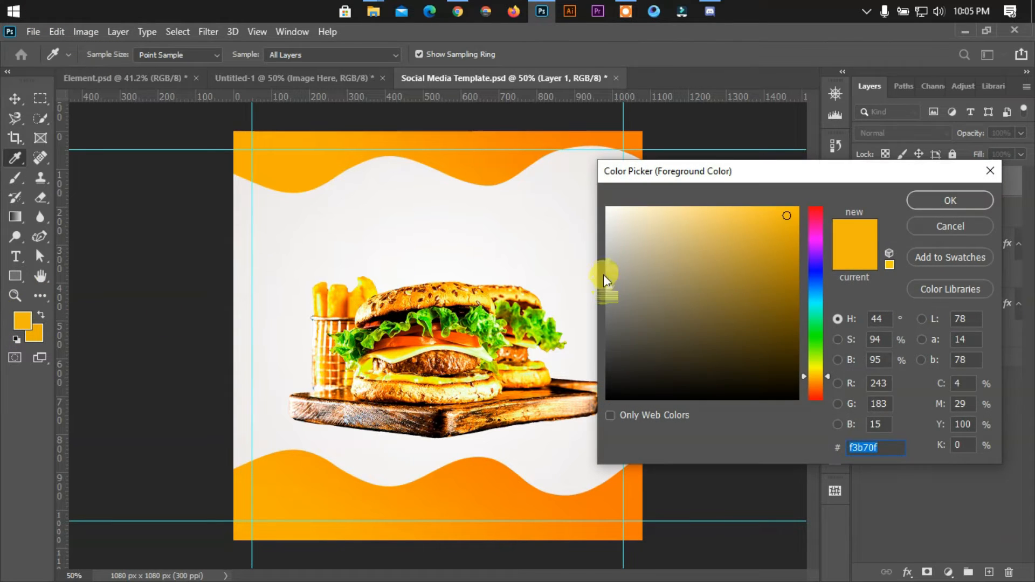
pyautogui.click(588, 173)
pyautogui.click(930, 200)
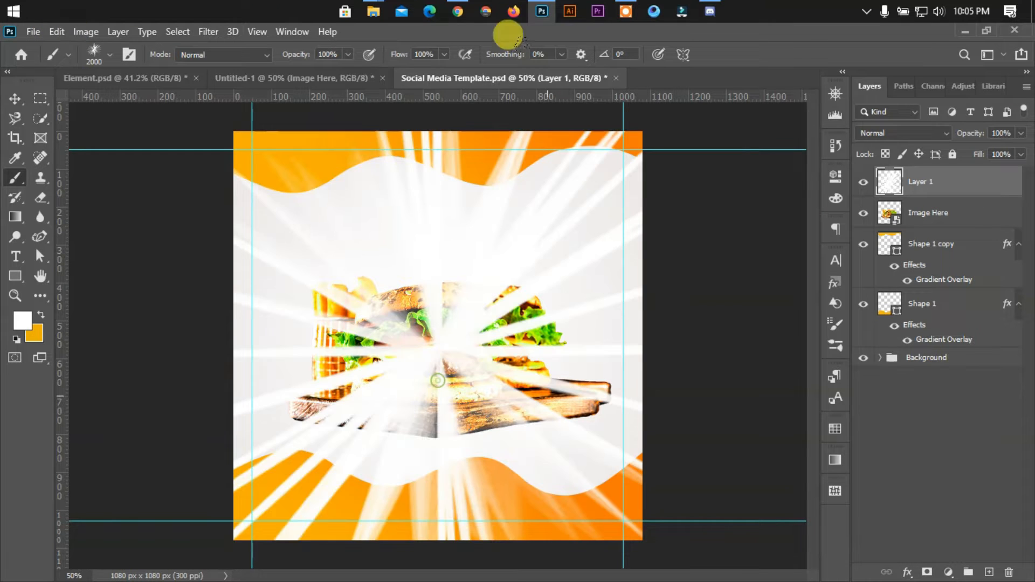
# Move the light-ray layer below both waves, directly above the Background group, fine-tune its opacity and deselect it.
pyautogui.moveTo(959, 183); pyautogui.dragTo(921, 336)
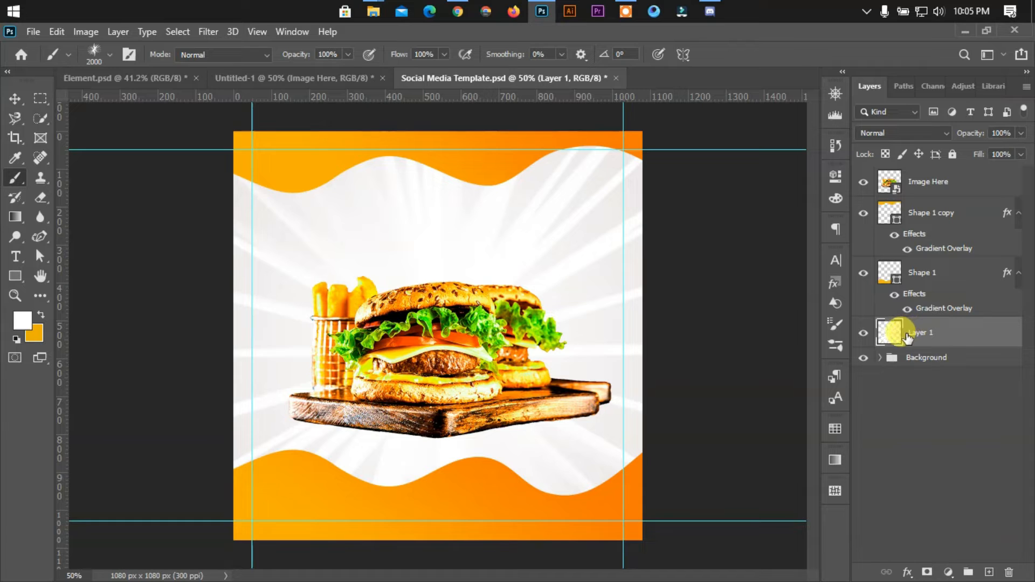
pyautogui.click(998, 134)
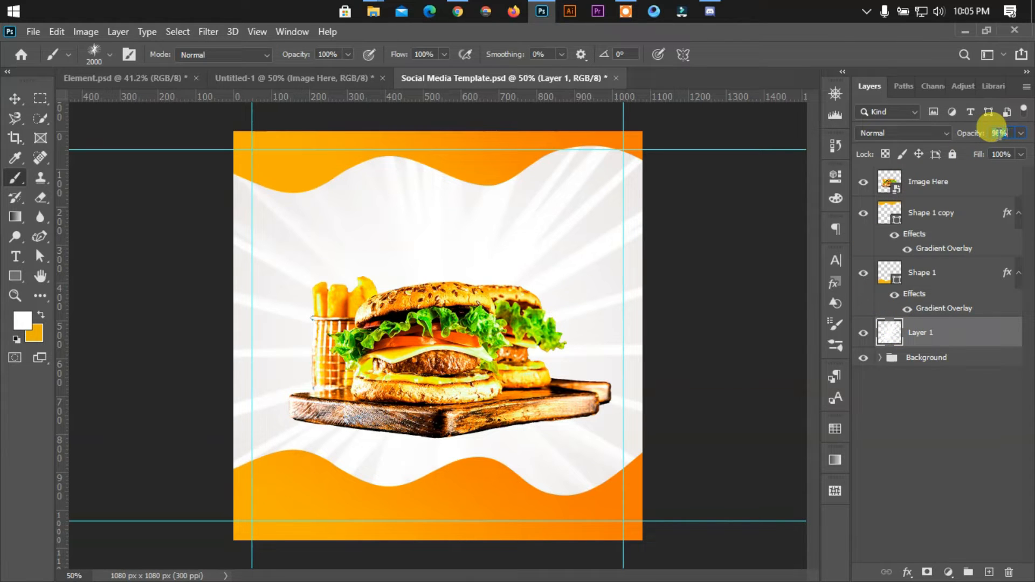
pyautogui.click(8, 97)
pyautogui.click(115, 255)
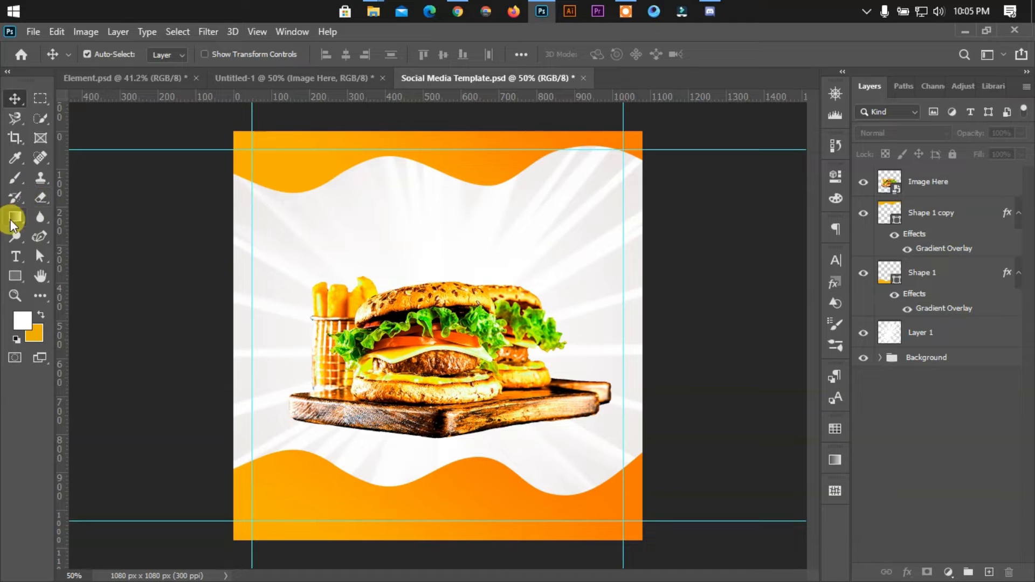
# Add the text "Today" in Montserrat ExtraBold, scale it to 23.35% and place it above the burger.
pyautogui.click(15, 257)
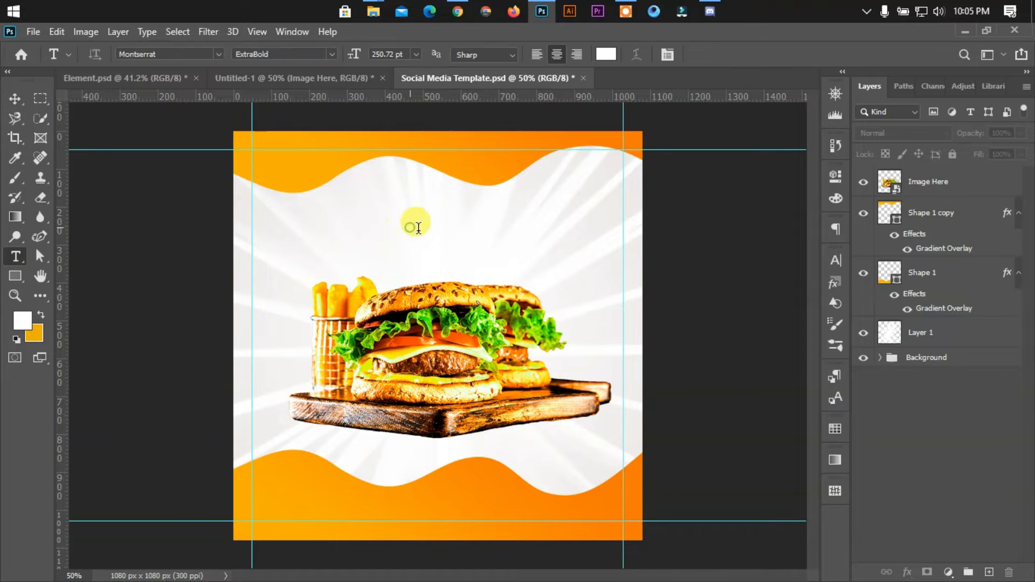
pyautogui.click(418, 227)
pyautogui.write('Today')
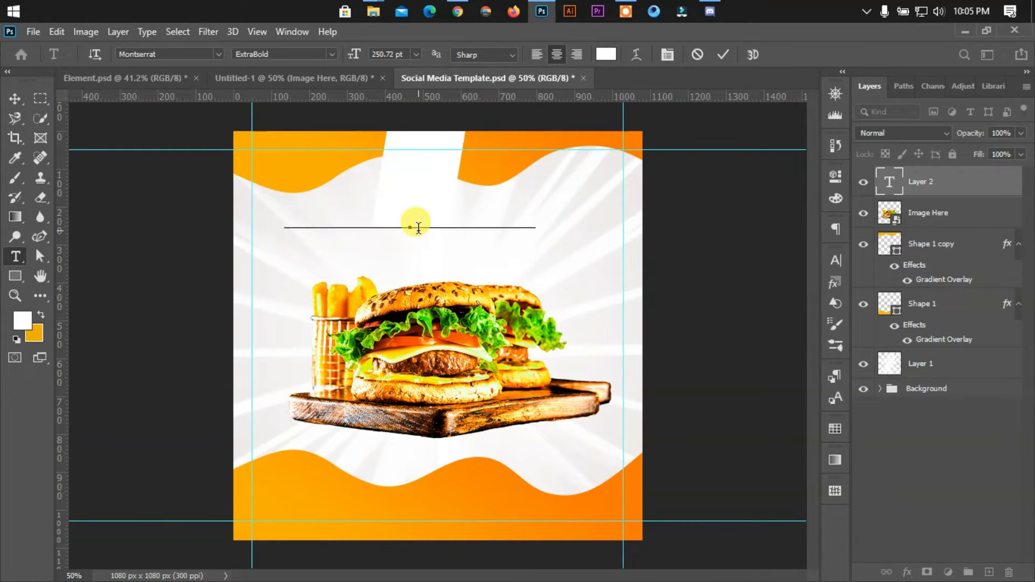
pyautogui.click(15, 99)
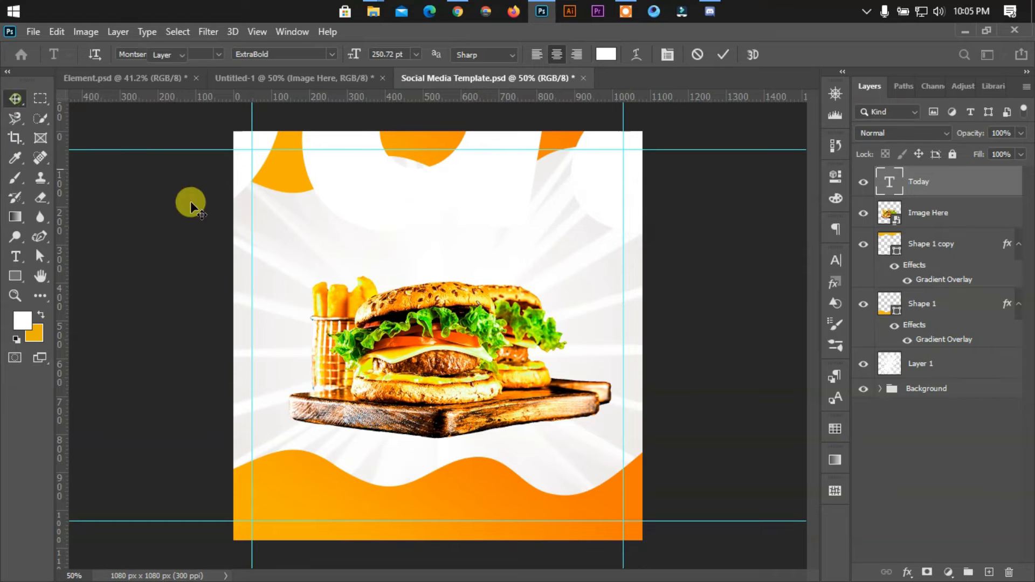
pyautogui.hotkey('ctrl', 't')
pyautogui.moveTo(448, 338); pyautogui.dragTo(462, 246)
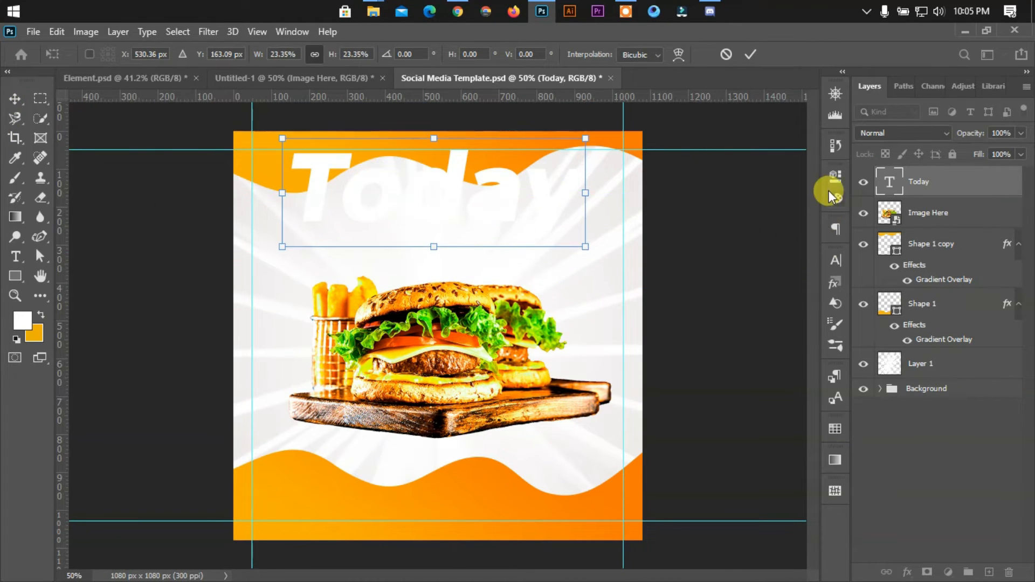
pyautogui.press('Return')
# Set the "Today" text colour to near-black #161616.
pyautogui.click(836, 261)
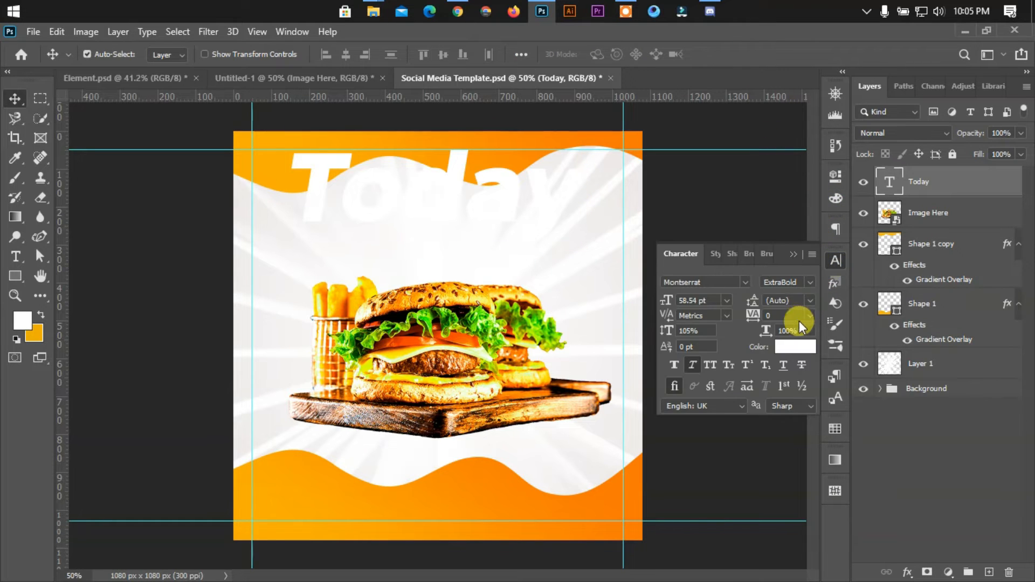
pyautogui.click(787, 345)
pyautogui.click(519, 135)
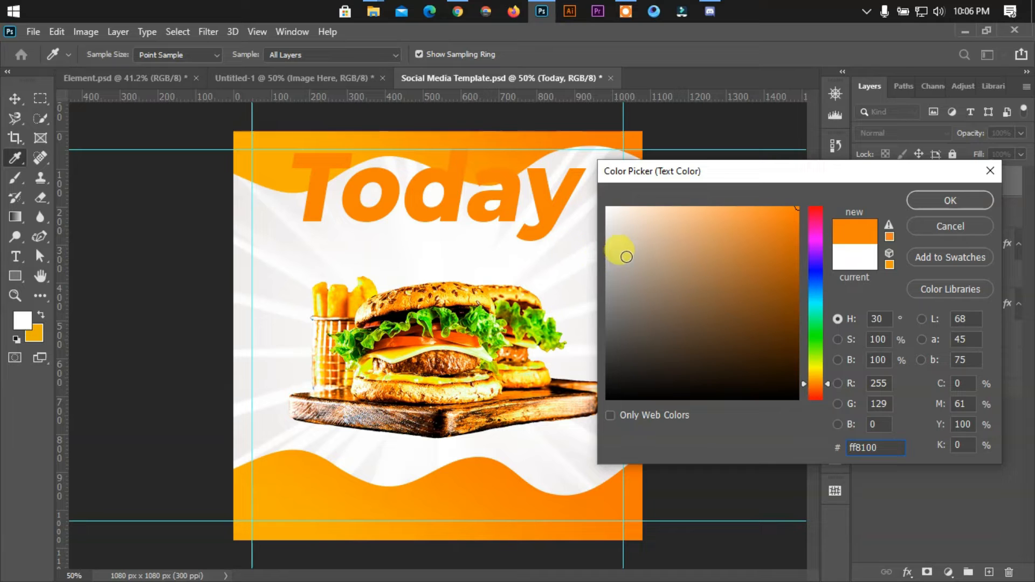
pyautogui.moveTo(647, 359); pyautogui.dragTo(591, 384)
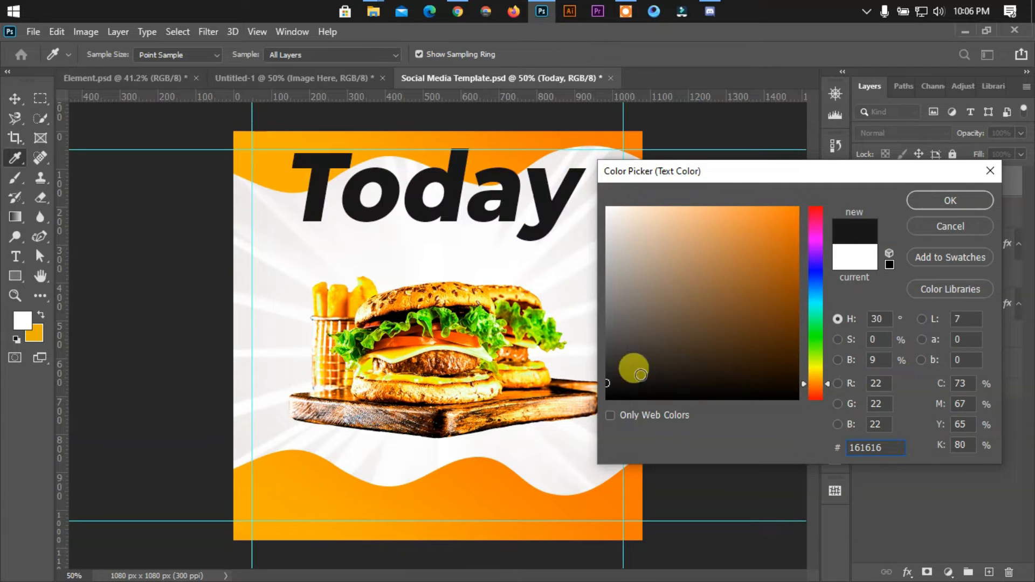
pyautogui.click(932, 202)
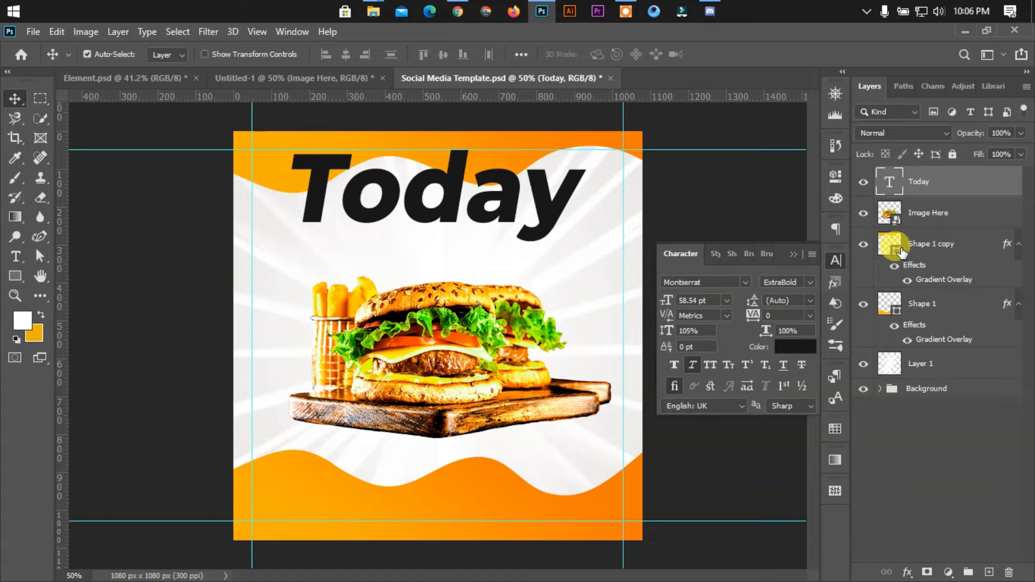
# Change the "Today" text to the Daddy Rewind font at 23 pt.
pyautogui.click(749, 278)
pyautogui.click(725, 316)
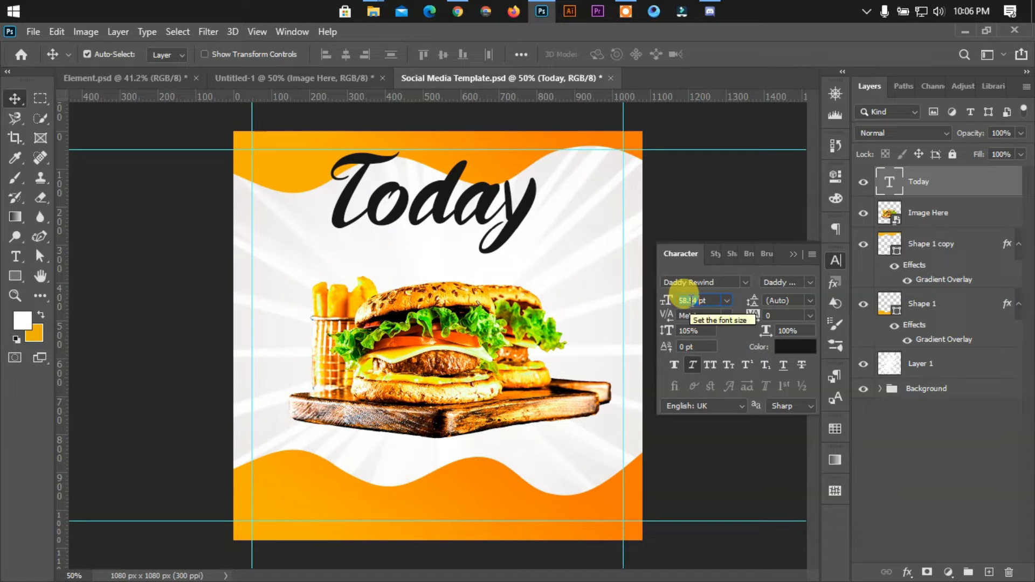
pyautogui.write('23pt')
pyautogui.press('Return')
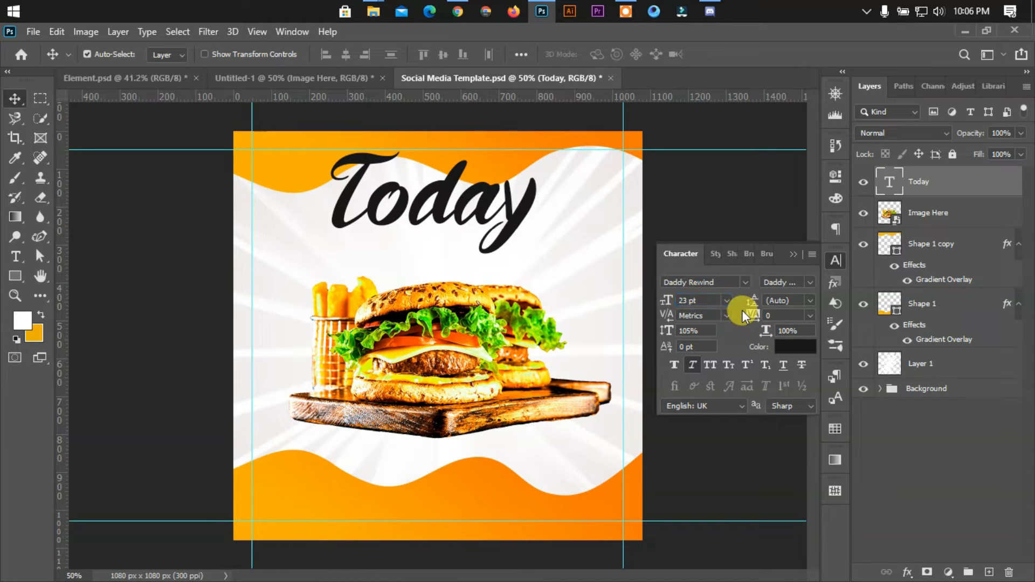
# Duplicate the "Today" text just below the original and change the copy's wording to "Special".
pyautogui.moveTo(384, 211); pyautogui.dragTo(412, 225)
pyautogui.doubleClick(412, 225)
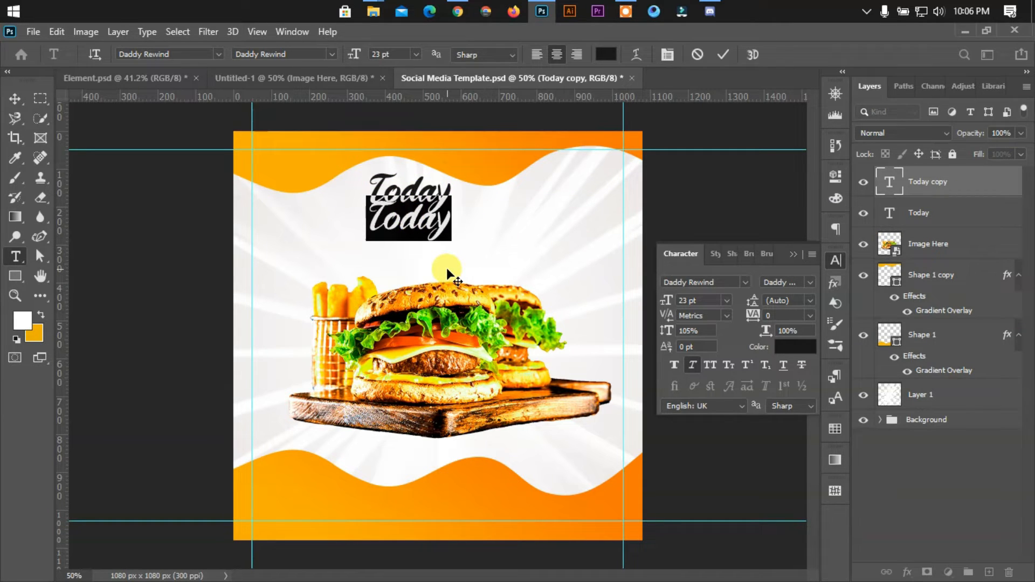
pyautogui.write('Spec')
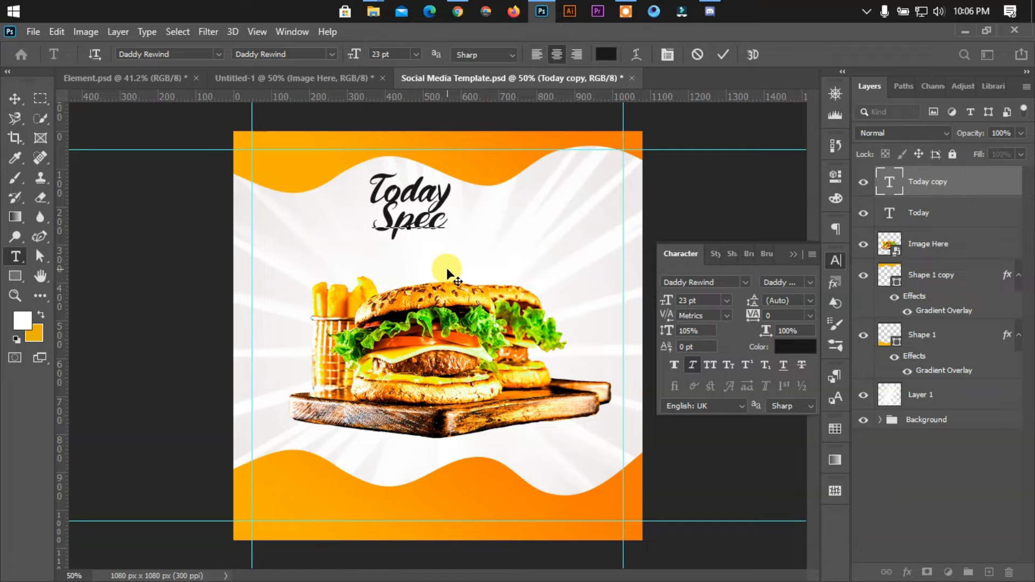
pyautogui.write('ial')
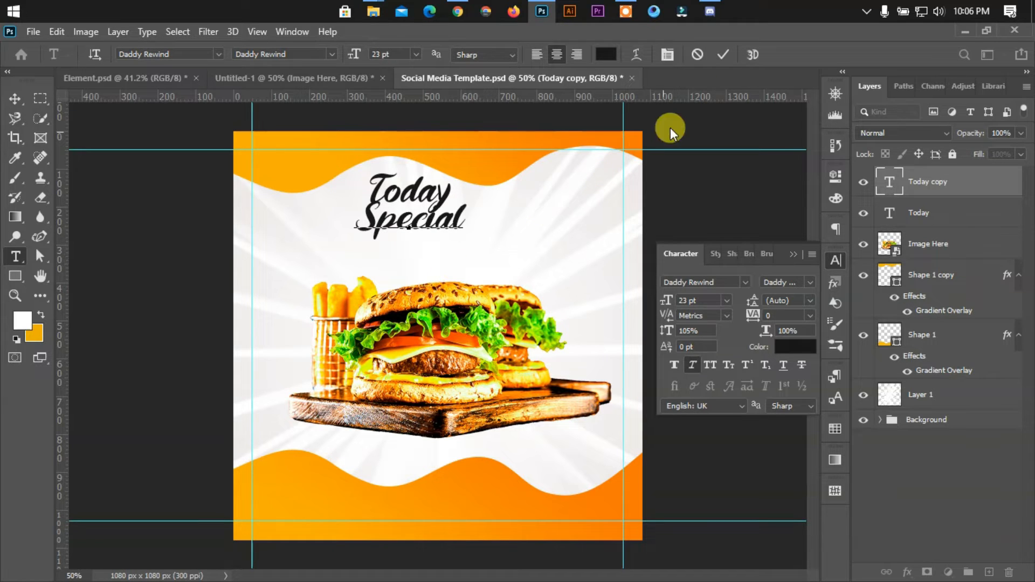
pyautogui.click(722, 53)
pyautogui.press('v')
# Set the "Special" text to the James Stroker font at 57 pt and position it just below "Today".
pyautogui.click(727, 301)
pyautogui.click(727, 301)
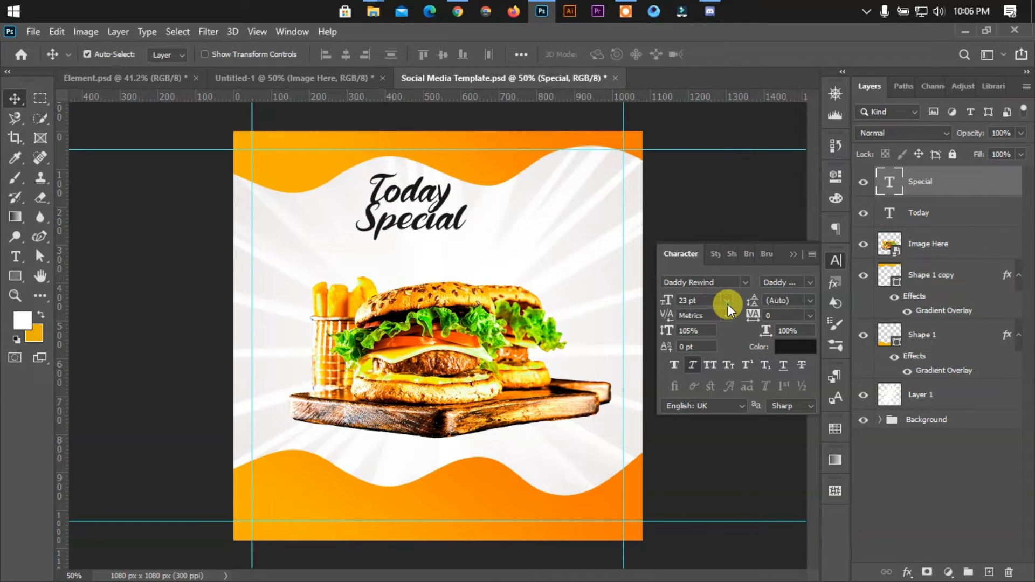
pyautogui.click(744, 283)
pyautogui.click(722, 353)
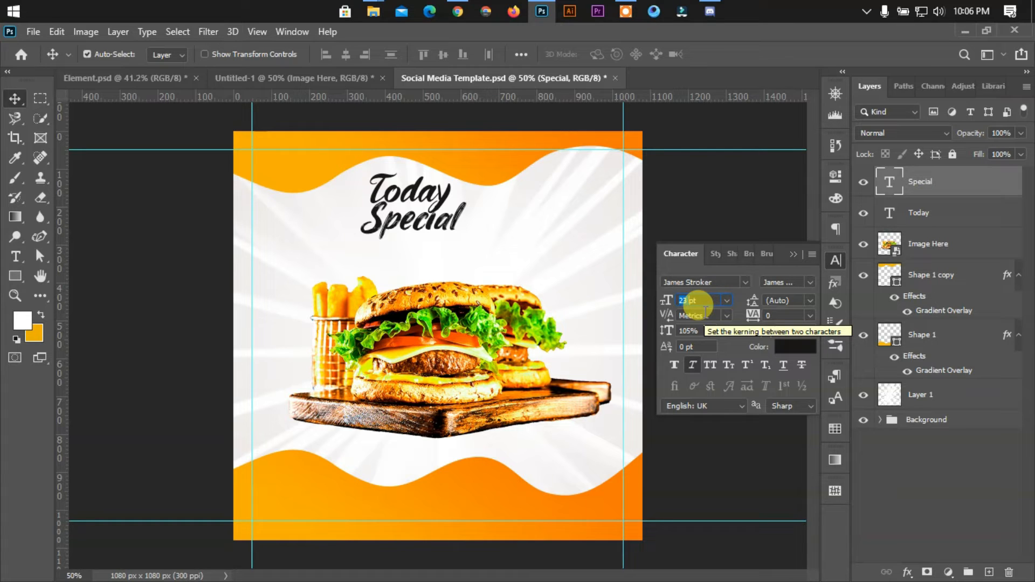
pyautogui.write('57')
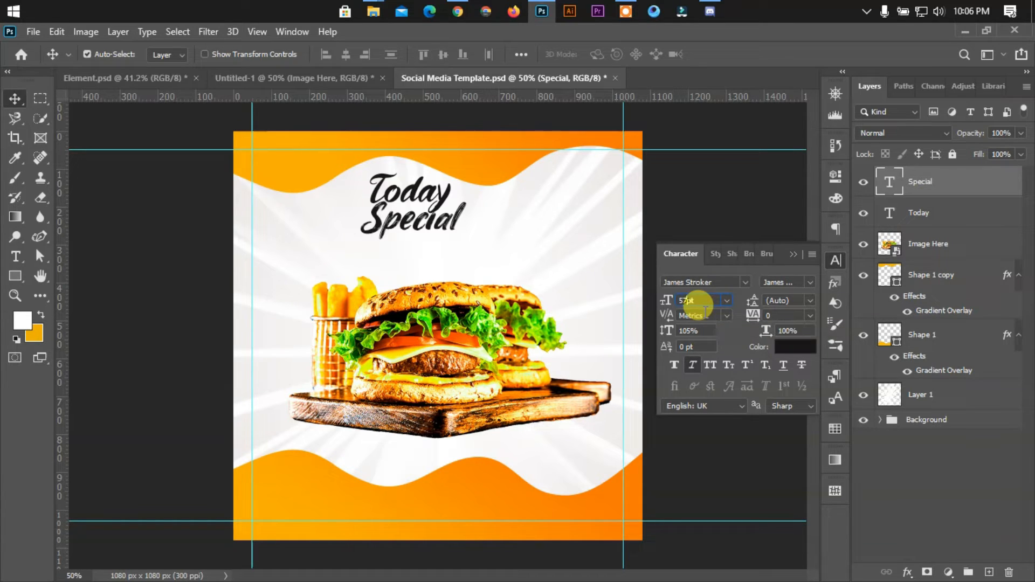
pyautogui.press('Return')
pyautogui.moveTo(464, 217); pyautogui.dragTo(479, 236)
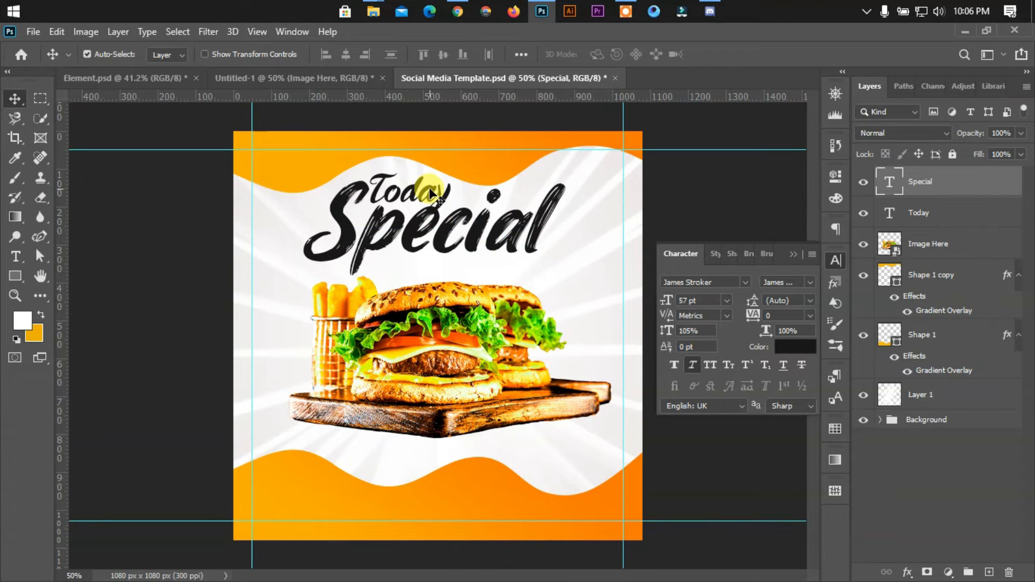
# Duplicate the "Special" text just below the original and change the copy's wording to "Food Menu".
pyautogui.click(669, 207)
pyautogui.keyDown('alt'); pyautogui.moveTo(415, 191); pyautogui.dragTo(426, 240); pyautogui.keyUp('alt')
pyautogui.doubleClick(477, 275)
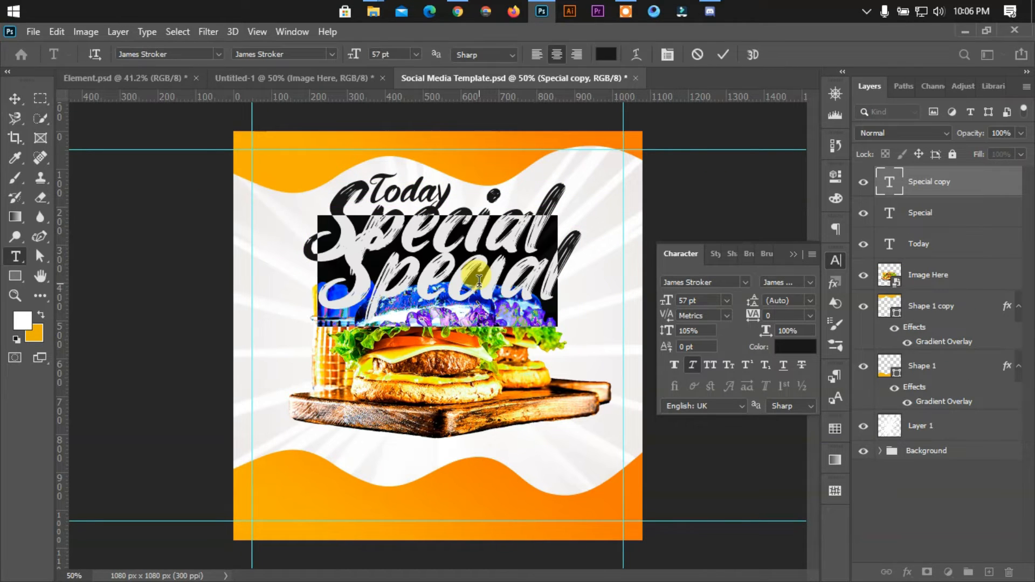
pyautogui.write('F')
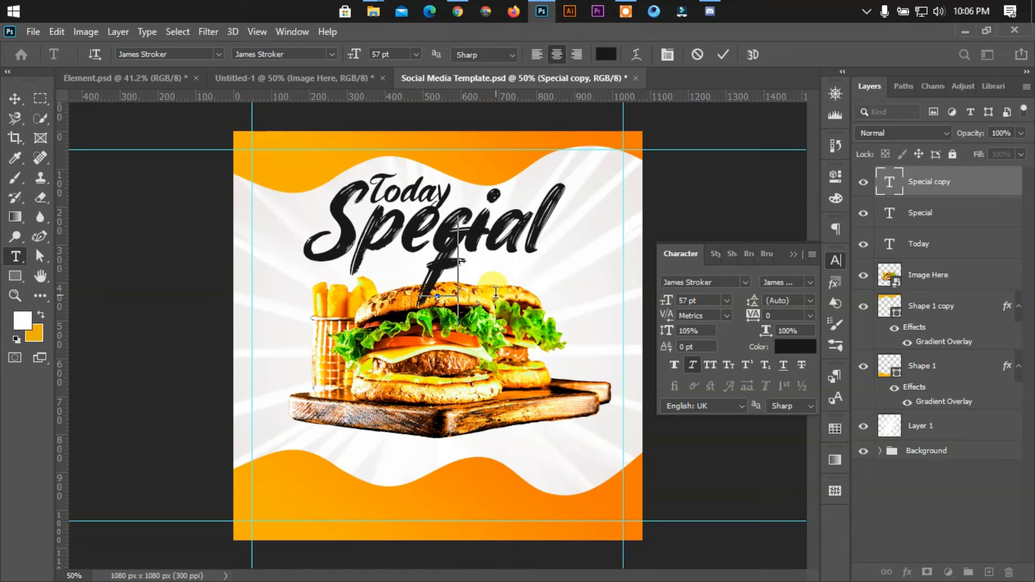
pyautogui.write('ood Menu')
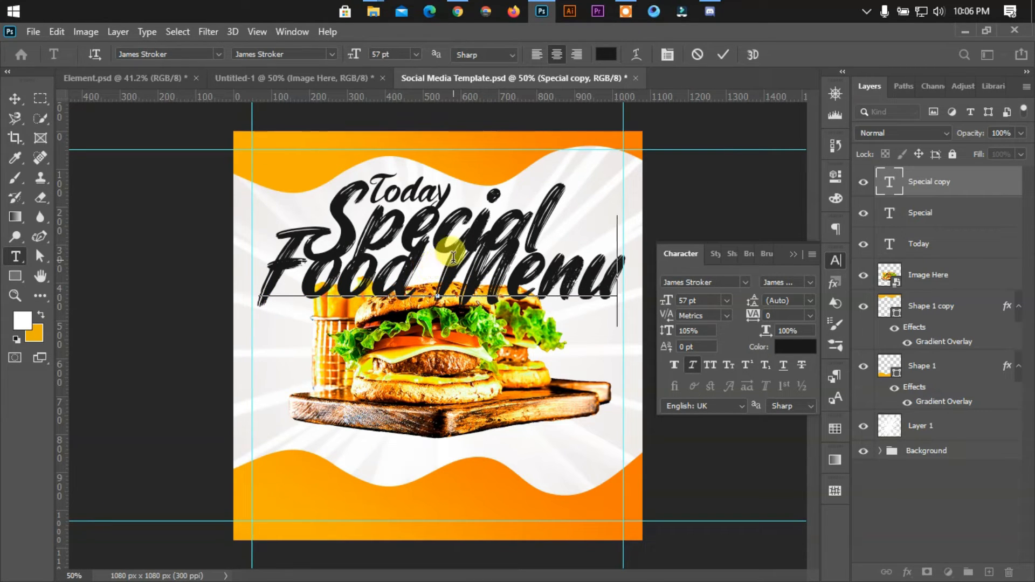
pyautogui.click(723, 53)
pyautogui.press('v')
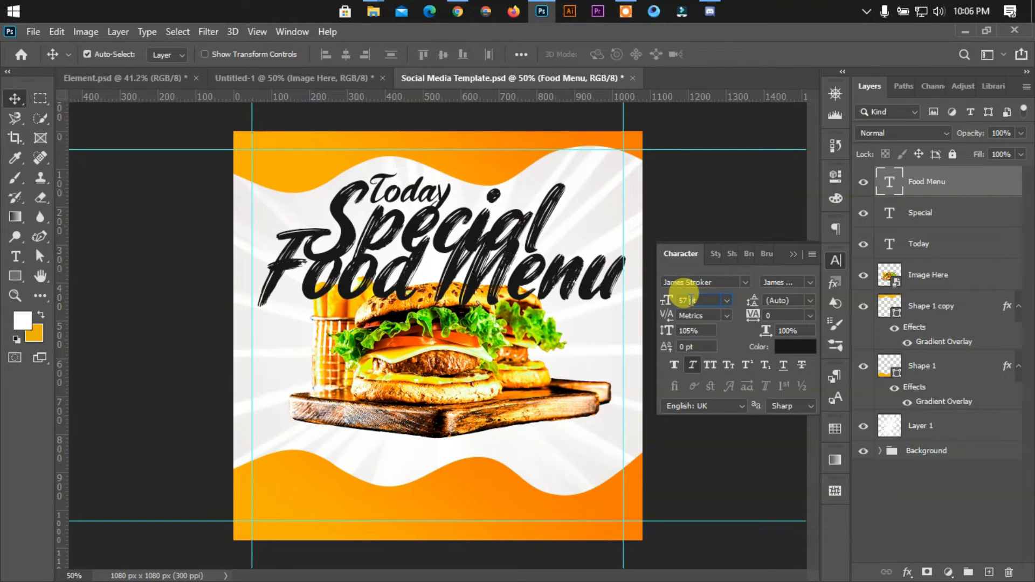
# Change the "Food Menu" text to the Quartiel font at 30 pt, fitting it below "Special" with the burger image moved slightly down.
pyautogui.click(745, 282)
pyautogui.click(720, 372)
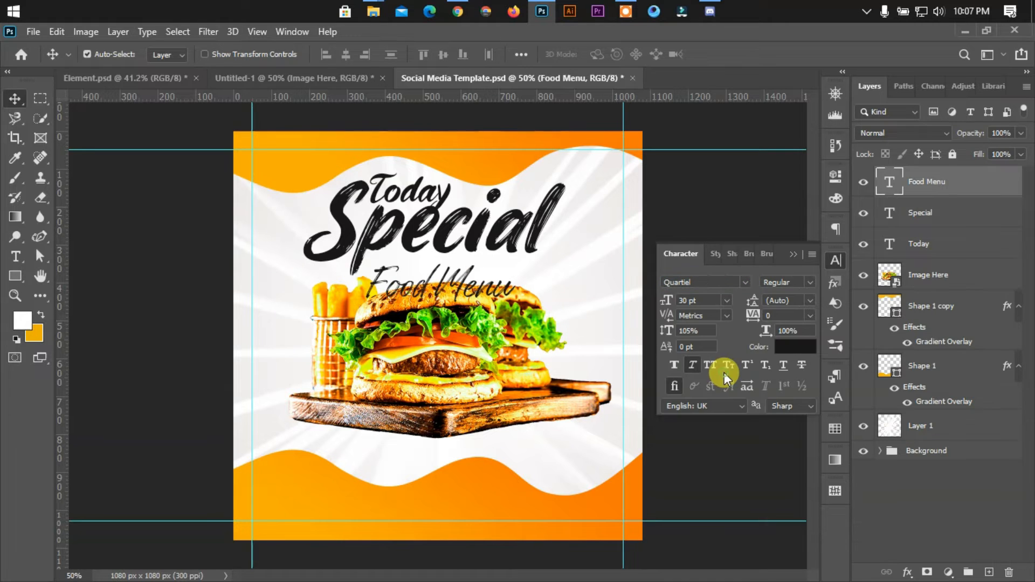
pyautogui.moveTo(454, 286); pyautogui.dragTo(458, 273)
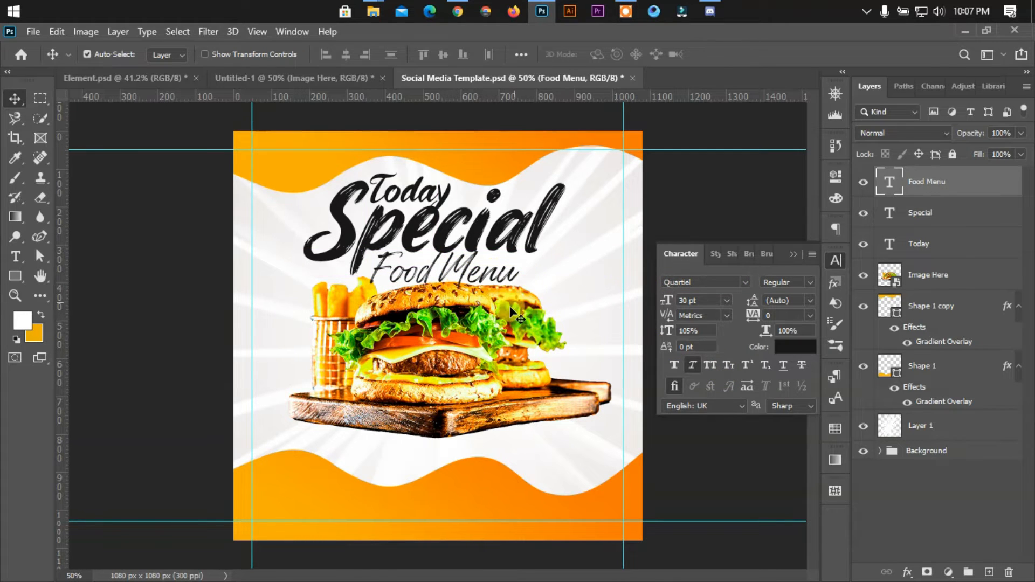
pyautogui.moveTo(467, 374); pyautogui.dragTo(466, 384)
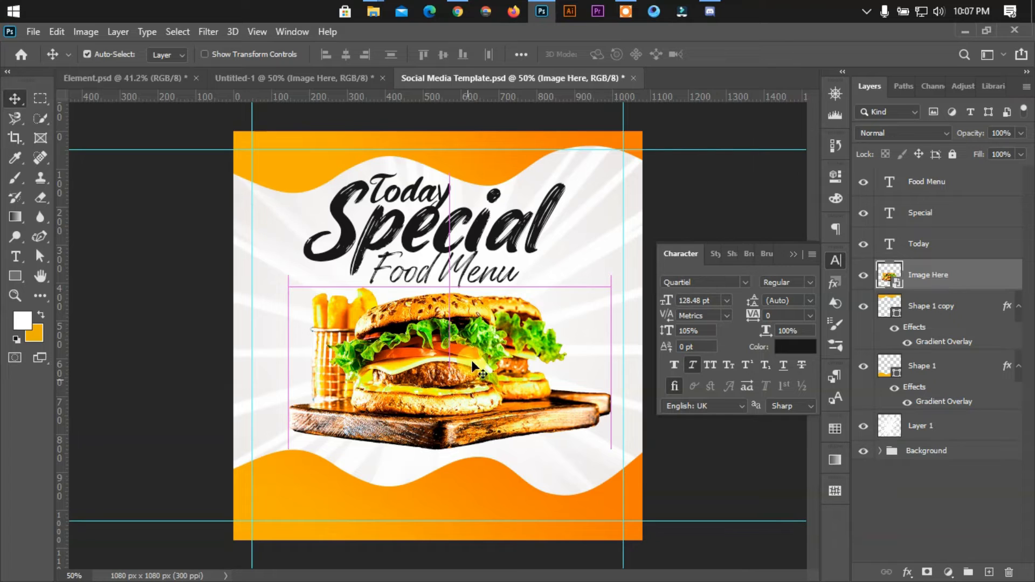
# Recolor the "Special" text to orange ff9100, sampled from the upper wave.
pyautogui.click(430, 240)
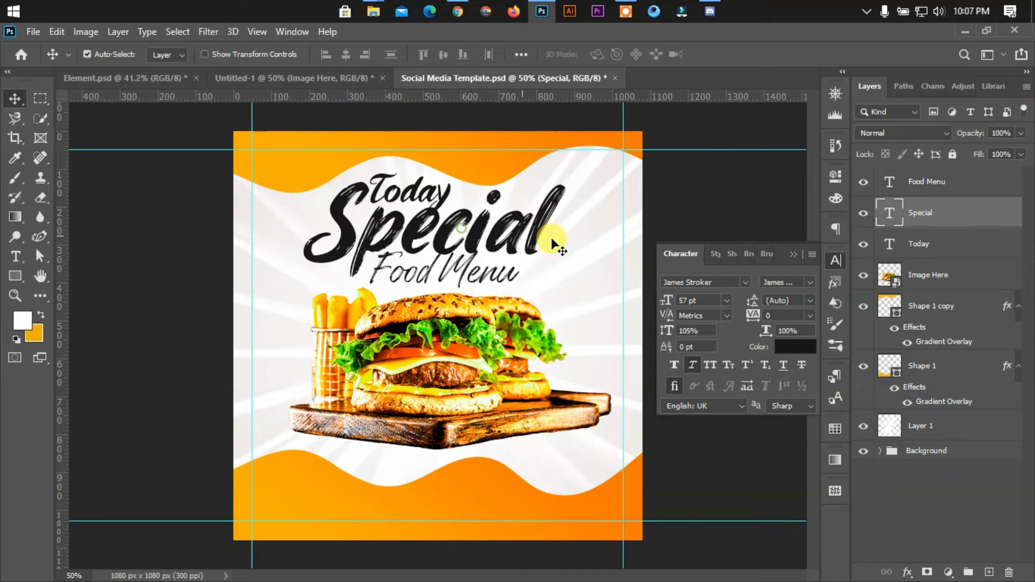
pyautogui.click(787, 348)
pyautogui.click(492, 157)
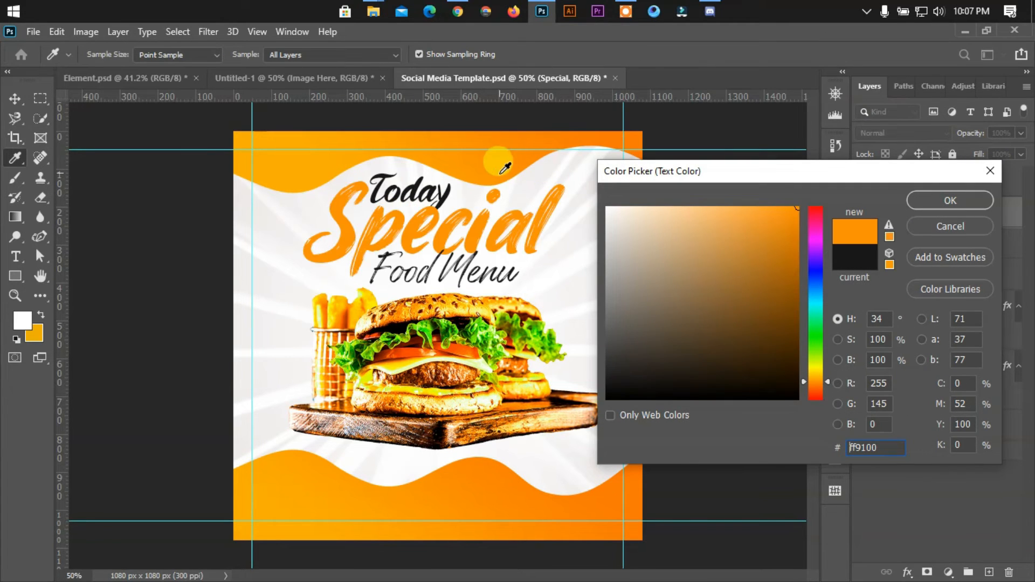
pyautogui.click(926, 202)
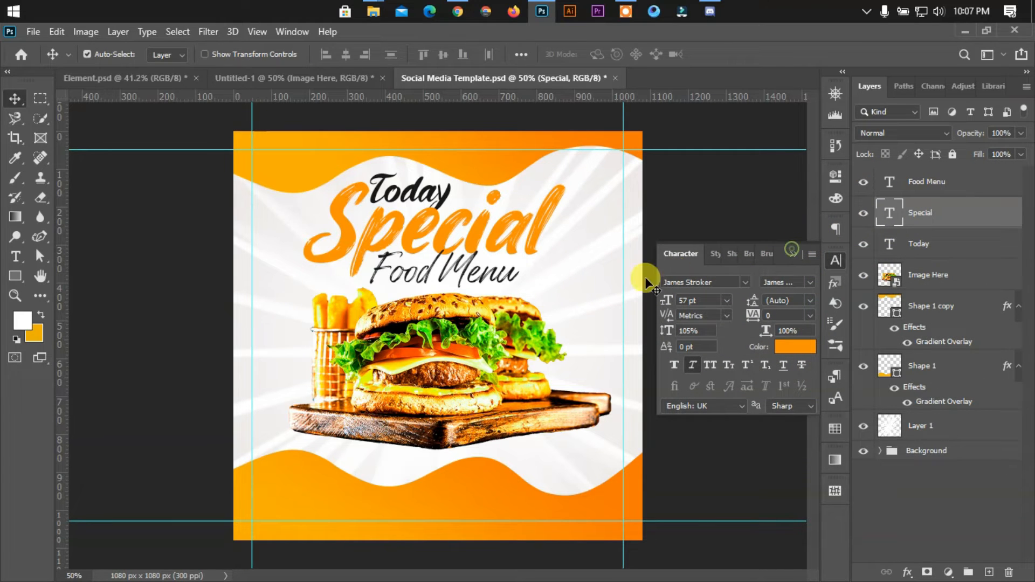
# Nudge the "Food Menu" text slightly to the left beneath "Special".
pyautogui.click(507, 295)
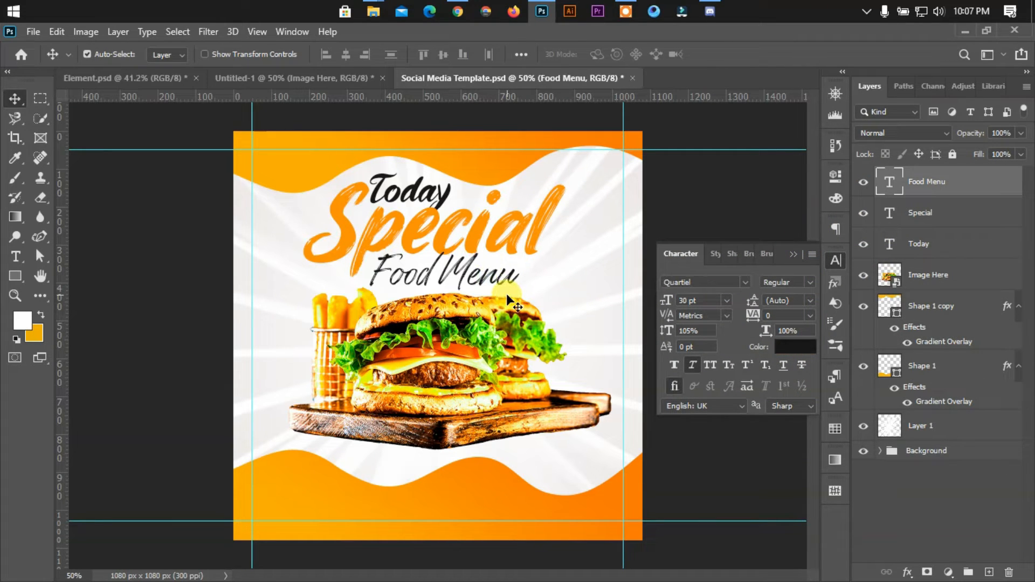
pyautogui.press('Left')
pyautogui.press('Left')
pyautogui.press('Left')
pyautogui.press('Left')
pyautogui.press('Left')
pyautogui.press('Left')
pyautogui.press('Left')
pyautogui.press('Left')
pyautogui.press('Left')
pyautogui.press('Left')
pyautogui.press('Left')
pyautogui.press('Left')
pyautogui.press('Left')
pyautogui.press('Left')
pyautogui.press('Left')
pyautogui.press('Left')
pyautogui.press('Left')
pyautogui.press('Left')
pyautogui.press('Left')
pyautogui.press('Left')
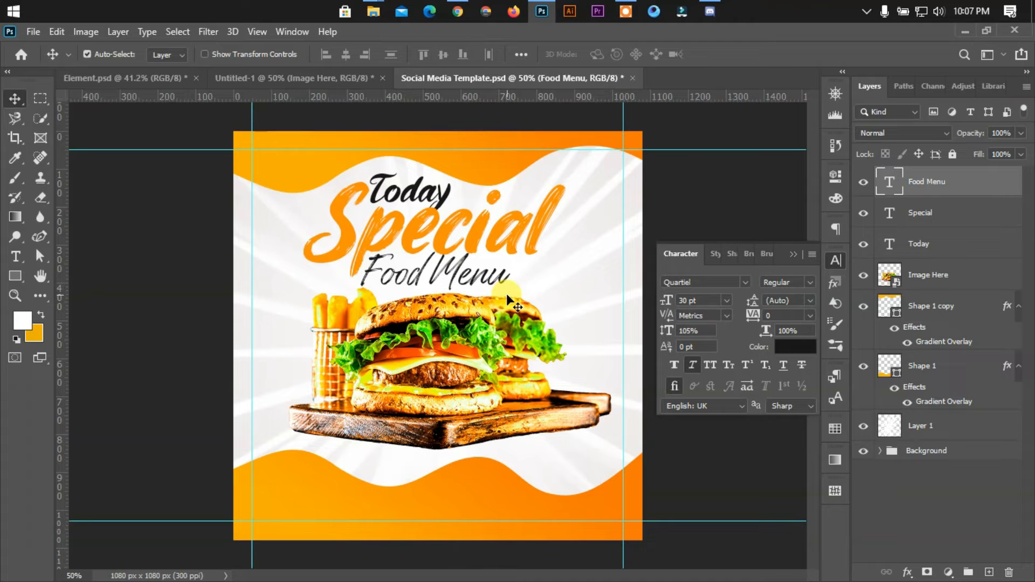
pyautogui.press('Left')
pyautogui.press('Left')
pyautogui.press('Left')
pyautogui.press('Left')
pyautogui.press('Left')
pyautogui.press('Left')
pyautogui.press('Left')
pyautogui.press('Left')
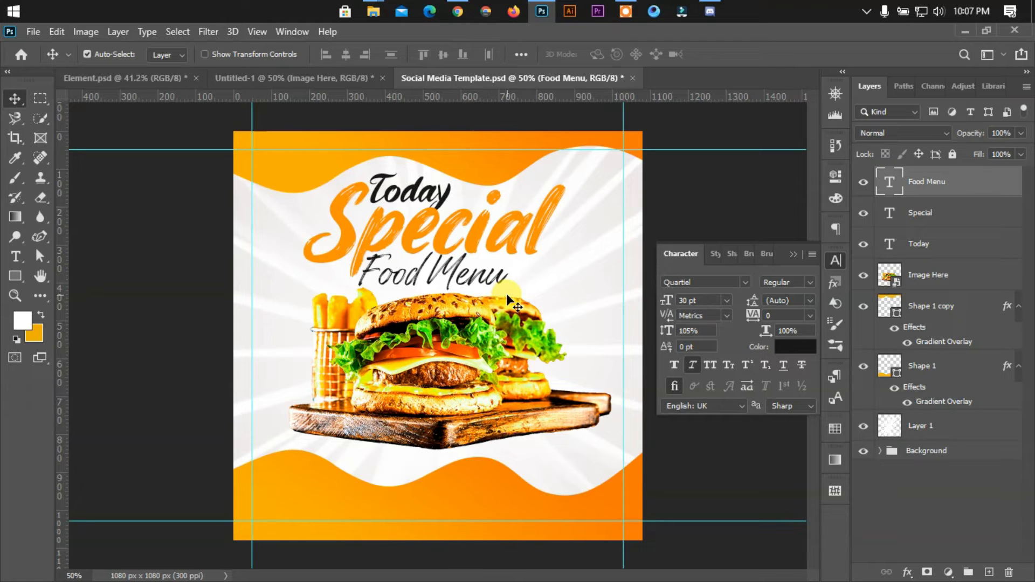
# Nudge the "Today" text slightly right and up above "Special", and put away the character settings.
pyautogui.click(434, 201)
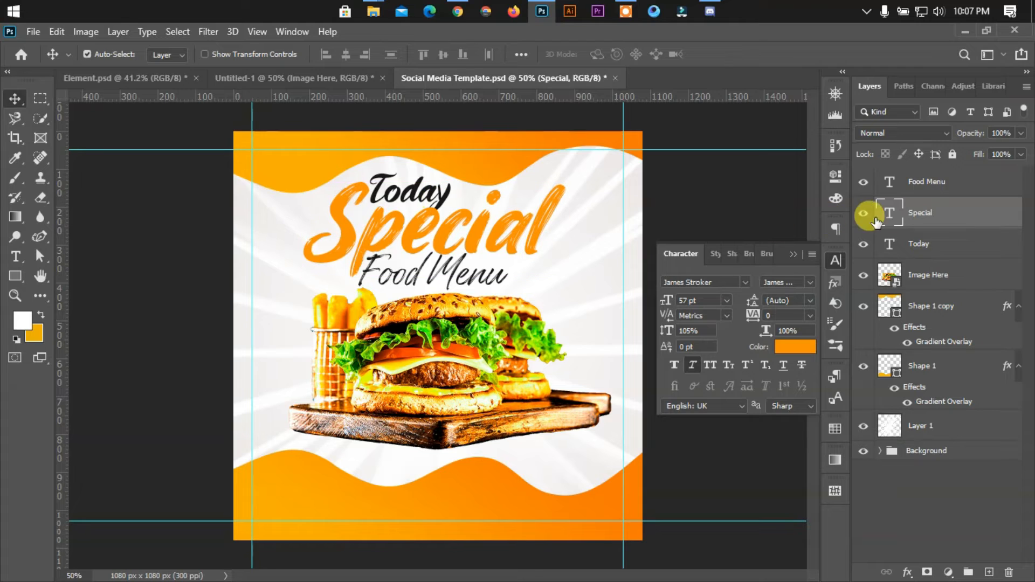
pyautogui.click(931, 246)
pyautogui.press('Right')
pyautogui.press('Right')
pyautogui.press('Right')
pyautogui.press('Right')
pyautogui.press('Right')
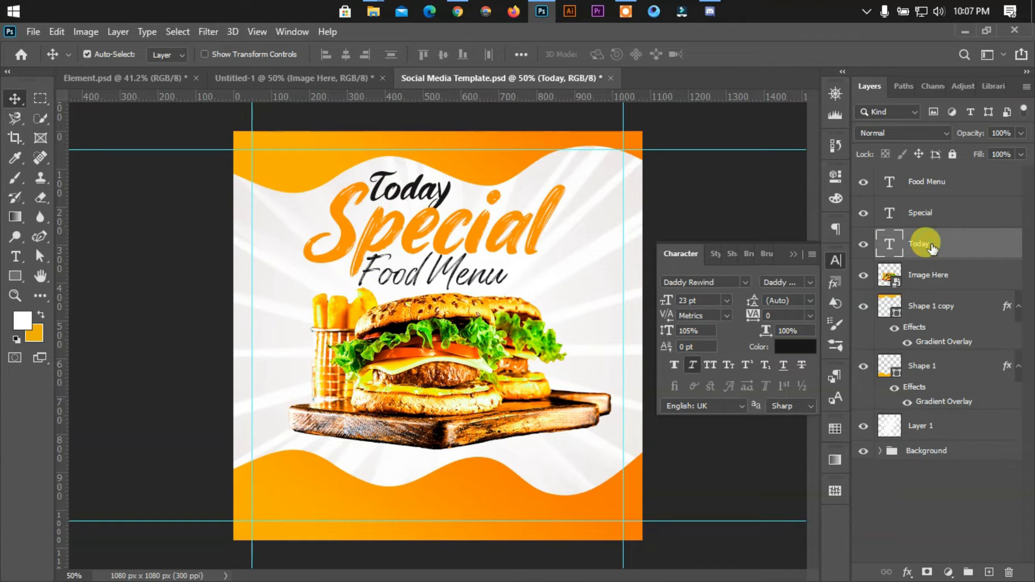
pyautogui.press('Left')
pyautogui.press('Left')
pyautogui.press('Left')
pyautogui.press('Left')
pyautogui.press('Left')
pyautogui.press('Left')
pyautogui.press('Left')
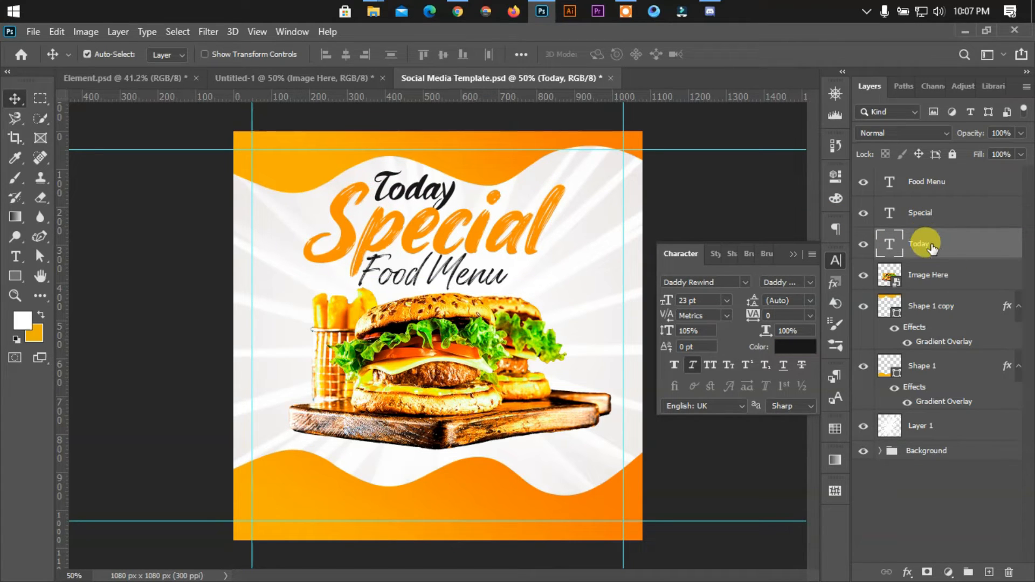
pyautogui.press('Up')
pyautogui.press('Up')
pyautogui.press('Up')
pyautogui.press('Up')
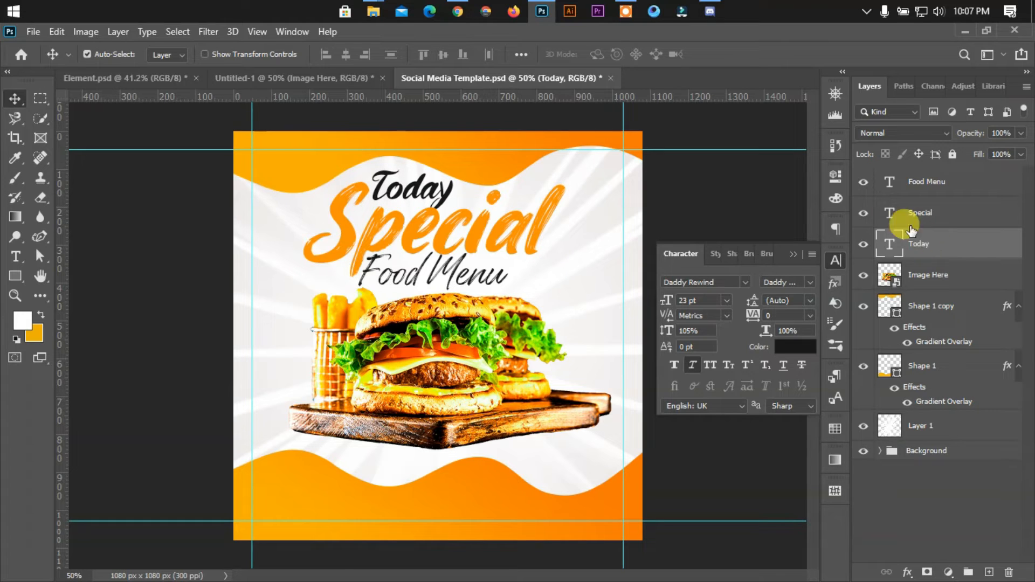
pyautogui.click(730, 180)
pyautogui.click(794, 254)
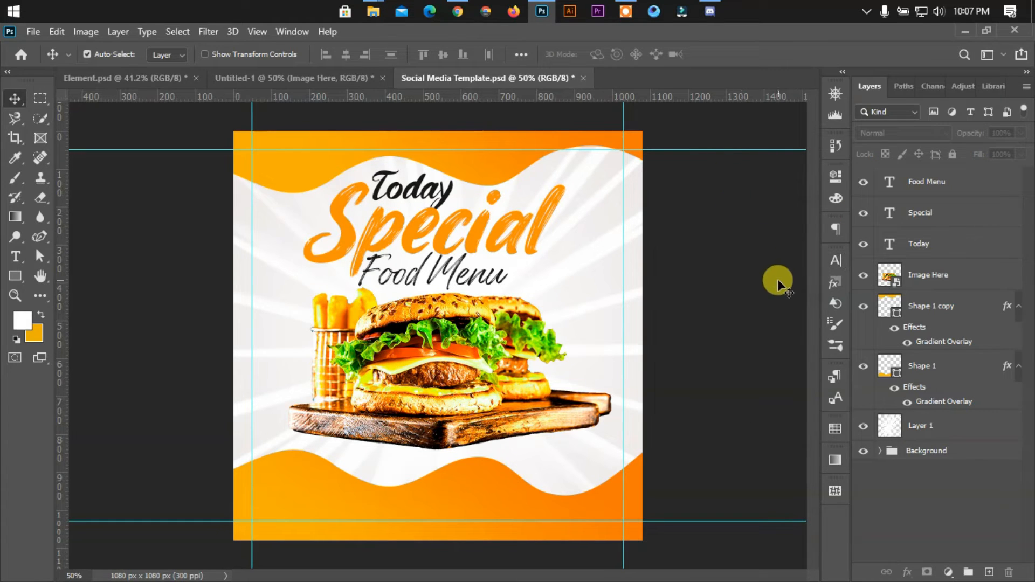
# Shift the upper wave slightly up and move the three headline texts together slightly up and left.
pyautogui.click(493, 171)
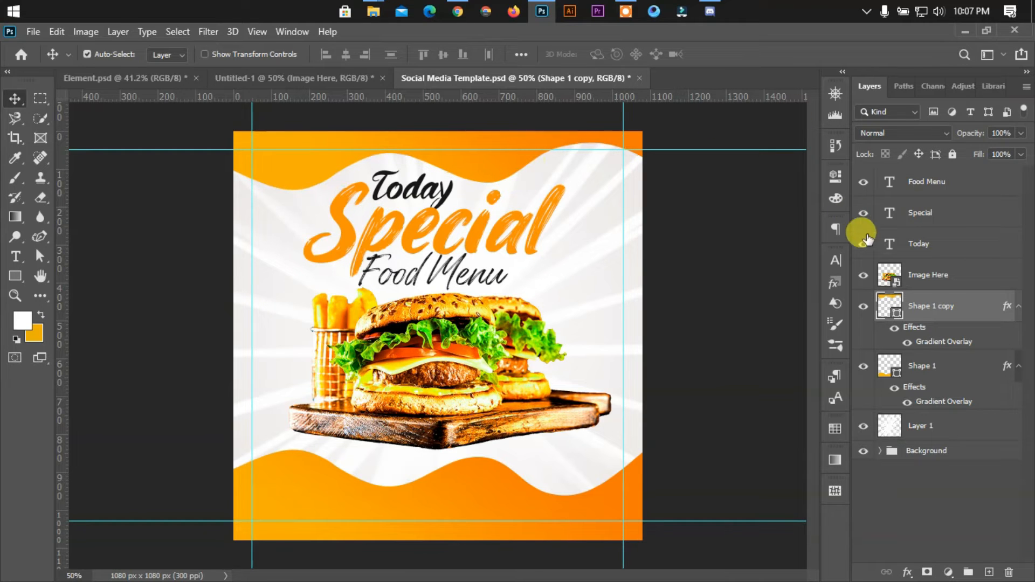
pyautogui.click(940, 186)
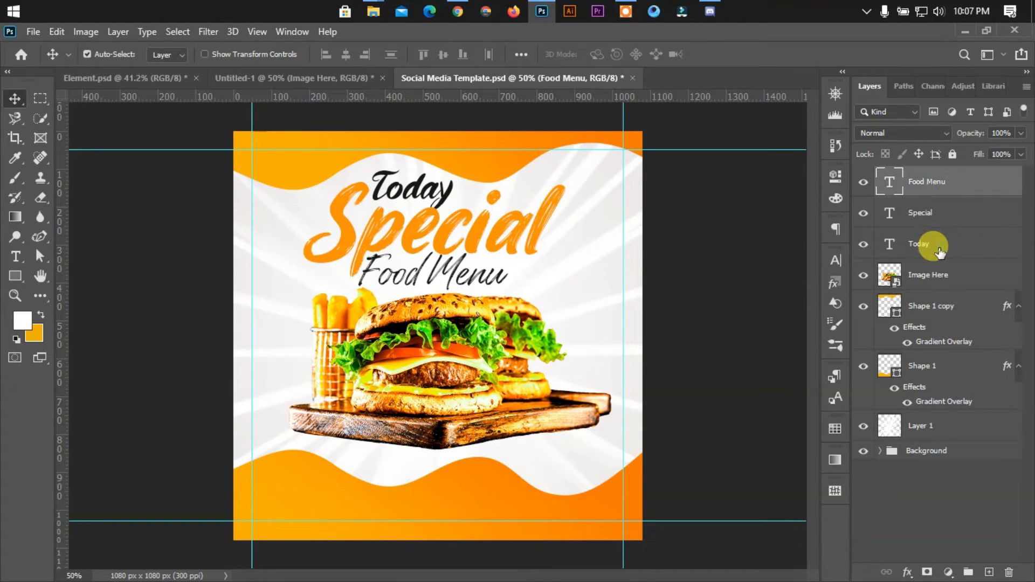
pyautogui.keyDown('shift'); pyautogui.click(940, 245); pyautogui.keyUp('shift')
pyautogui.press('Up')
pyautogui.press('Up')
pyautogui.press('Up')
pyautogui.press('Up')
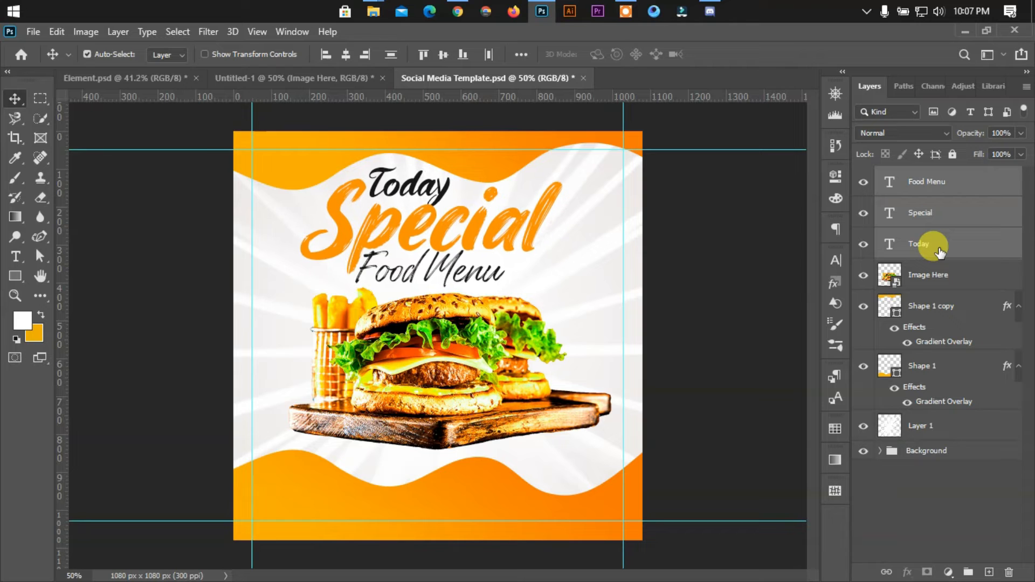
pyautogui.press('Left')
pyautogui.press('Left')
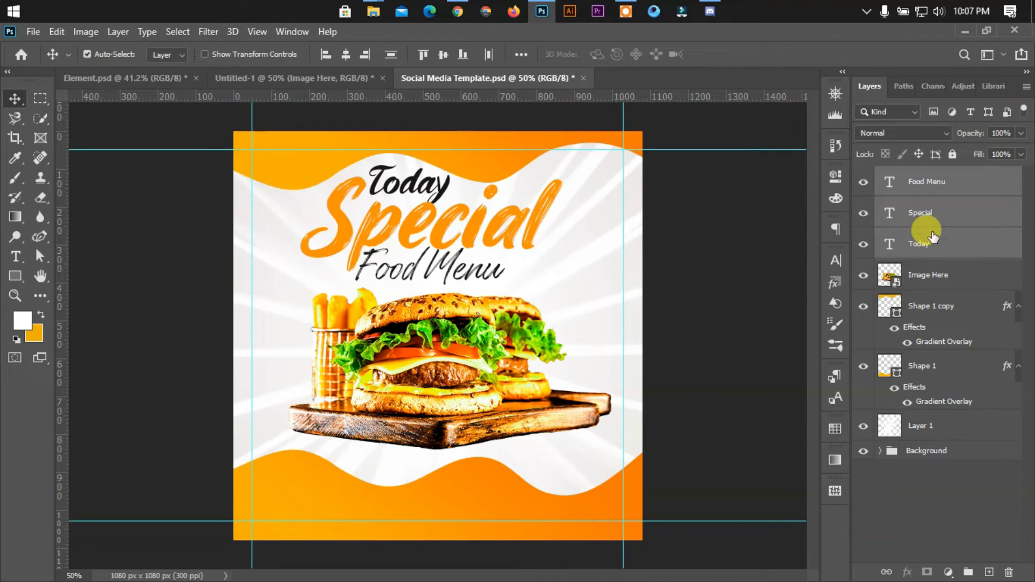
pyautogui.click(655, 336)
pyautogui.click(503, 361)
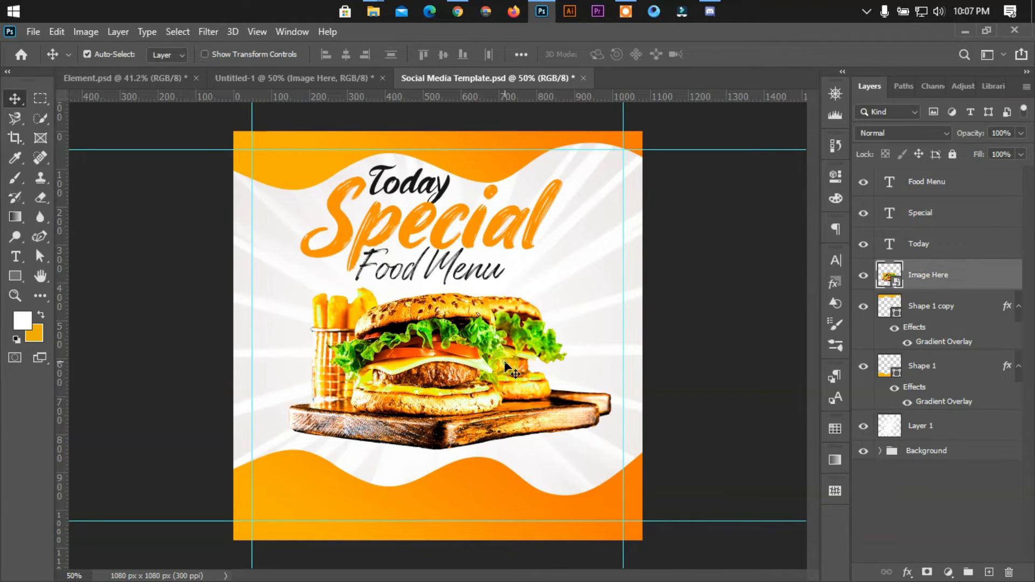
pyautogui.click(769, 332)
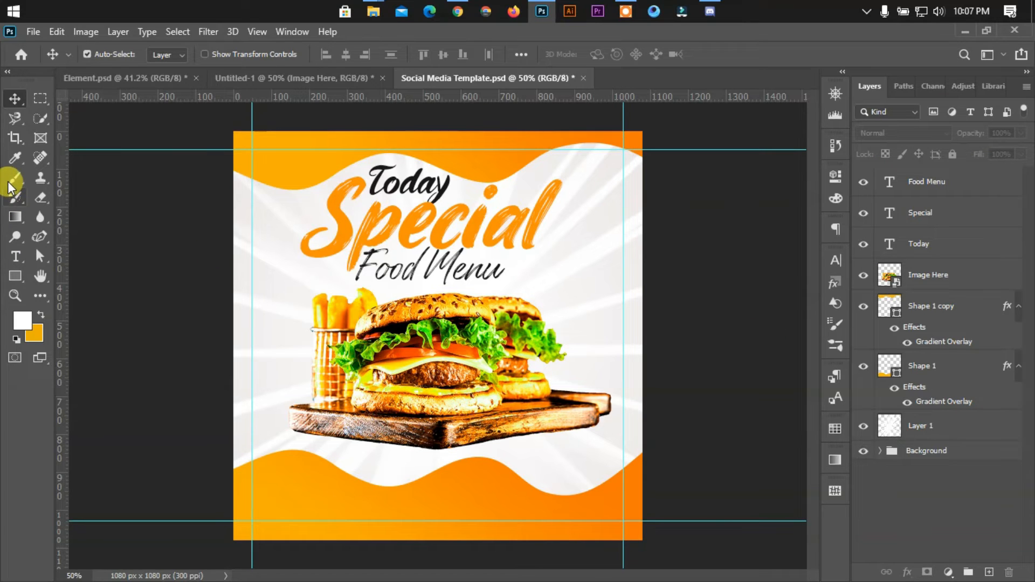
# Add a new layer above the text layers and choose the Soft Round brush from the General Brushes.
pyautogui.click(15, 178)
pyautogui.click(988, 569)
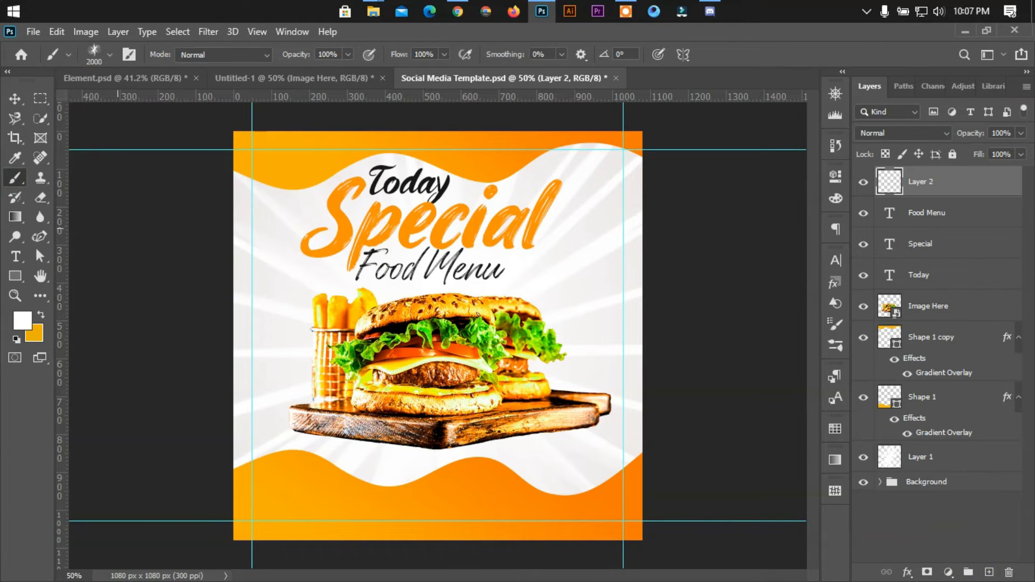
pyautogui.click(104, 57)
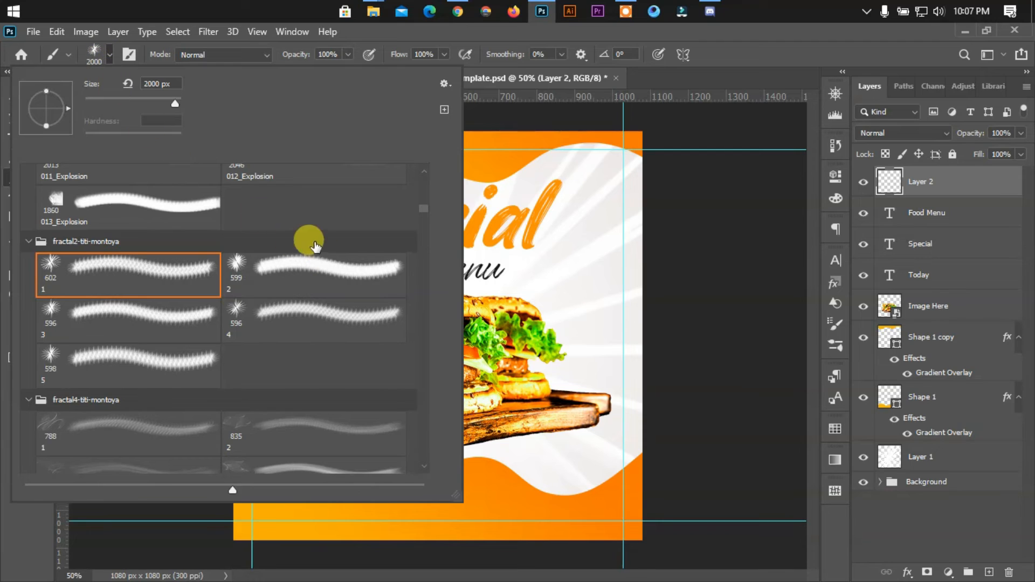
pyautogui.moveTo(422, 203); pyautogui.dragTo(423, 167)
pyautogui.click(76, 214)
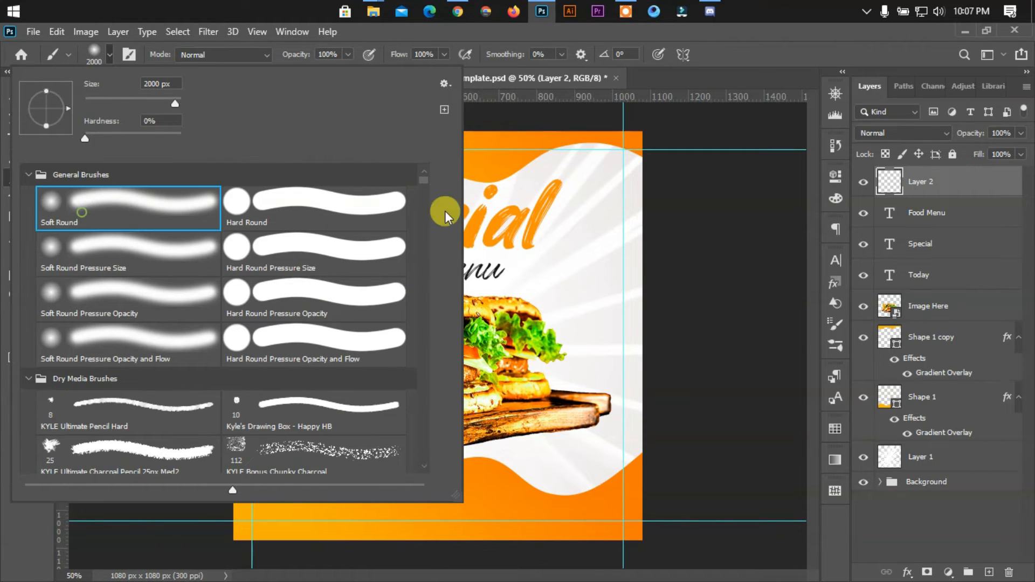
pyautogui.click(882, 173)
# Paint one black (000000) soft dab with a 500 px brush on the new layer, below the burger board.
pyautogui.click(22, 321)
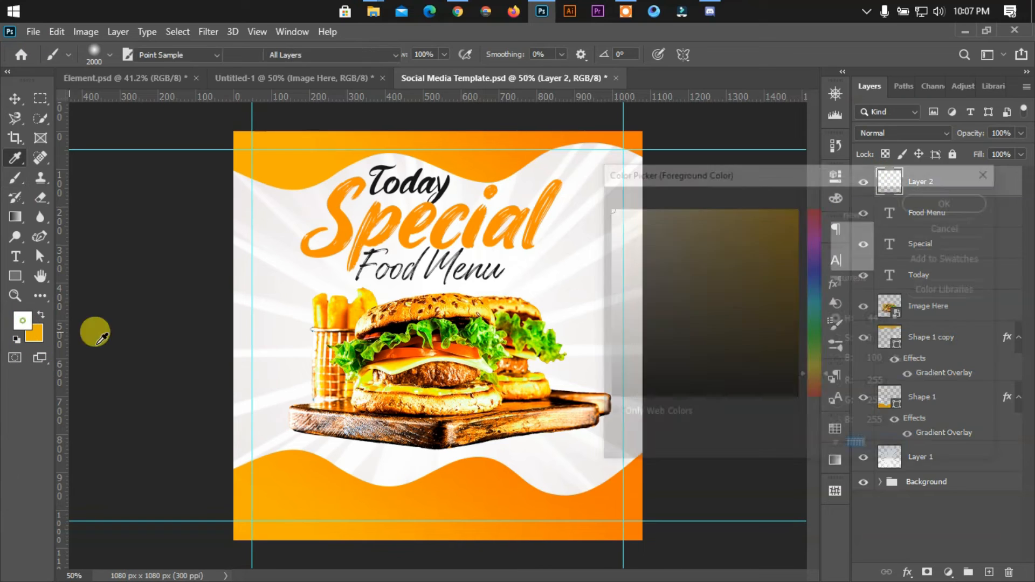
pyautogui.write('000000')
pyautogui.click(934, 200)
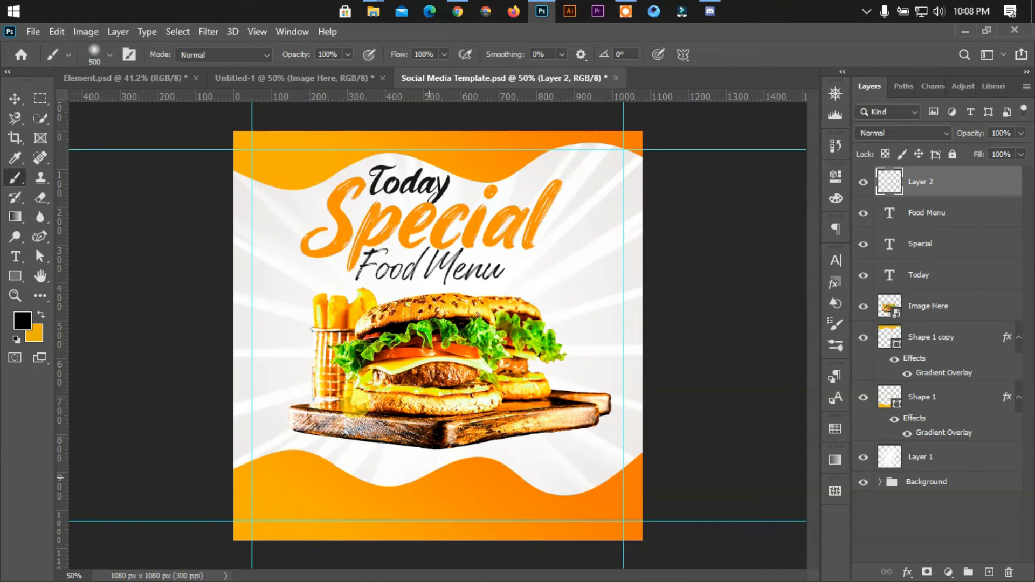
pyautogui.click(426, 477)
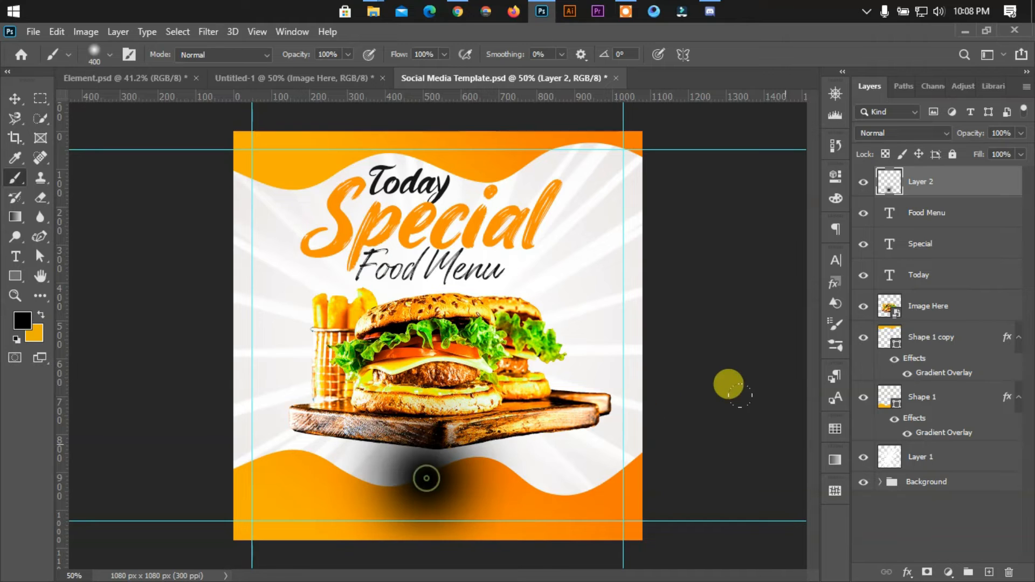
# Transform the black dab into a flat shadow centered below the burger board, about 200% wide and 26.75% high.
pyautogui.click(12, 99)
pyautogui.hotkey('ctrl', 't')
pyautogui.moveTo(426, 359)
pyautogui.mouseDown()
pyautogui.moveTo(427, 463)
pyautogui.moveTo(454, 500)
pyautogui.moveTo(464, 440)
pyautogui.mouseUp()
pyautogui.moveTo(558, 451); pyautogui.dragTo(732, 450)
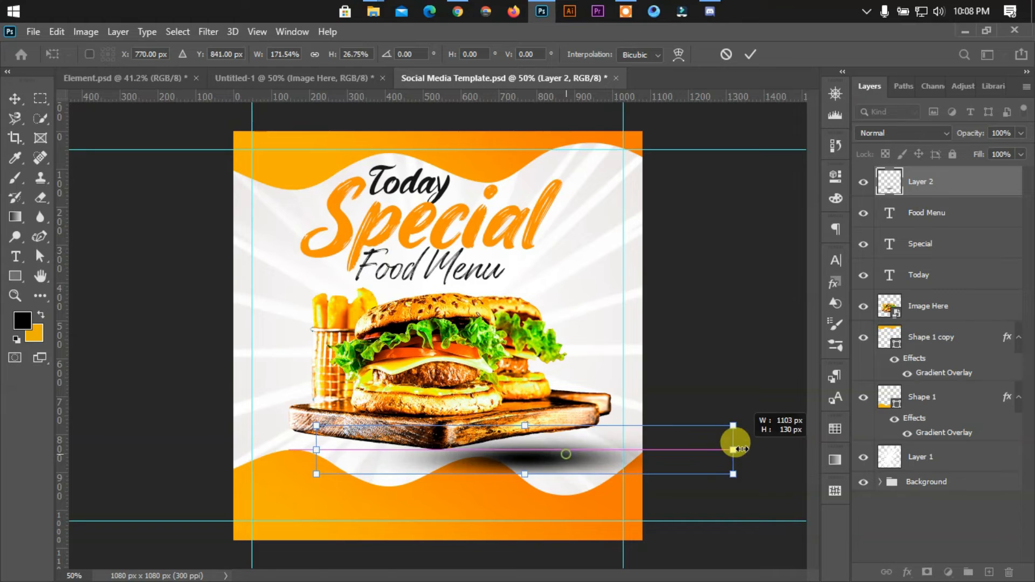
pyautogui.moveTo(568, 449); pyautogui.dragTo(511, 462)
pyautogui.moveTo(259, 463); pyautogui.dragTo(234, 461)
pyautogui.moveTo(449, 475); pyautogui.dragTo(427, 477)
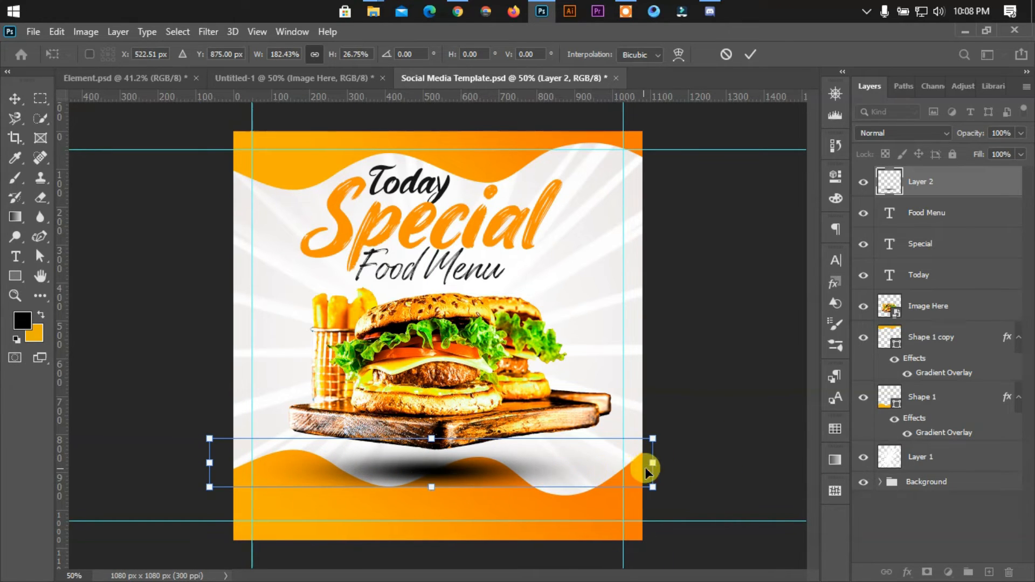
pyautogui.moveTo(652, 463); pyautogui.dragTo(695, 462)
pyautogui.moveTo(514, 462); pyautogui.dragTo(498, 462)
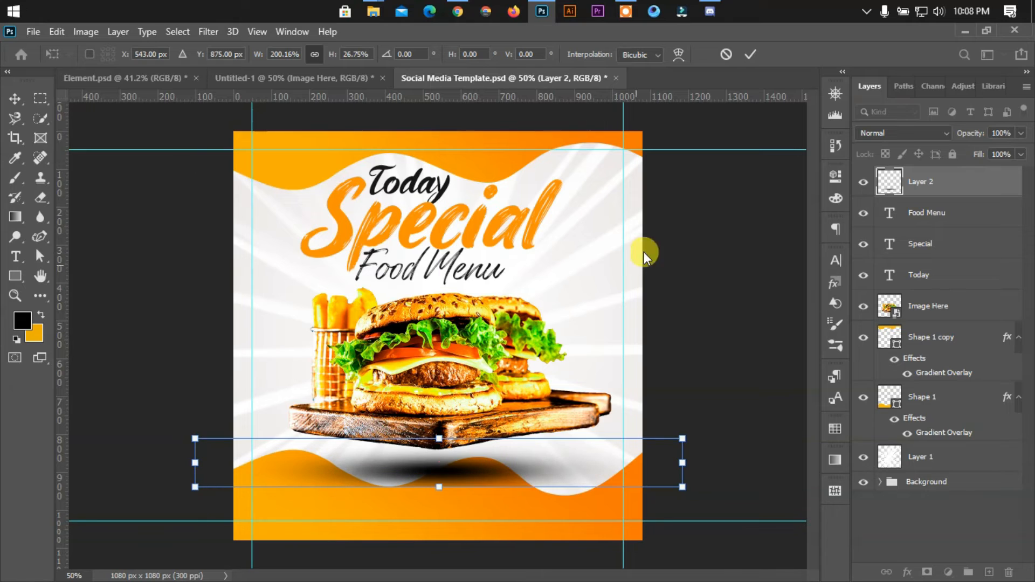
pyautogui.click(751, 52)
# Apply a Gaussian Blur with a 12.5 px radius to the shadow layer.
pyautogui.click(208, 31)
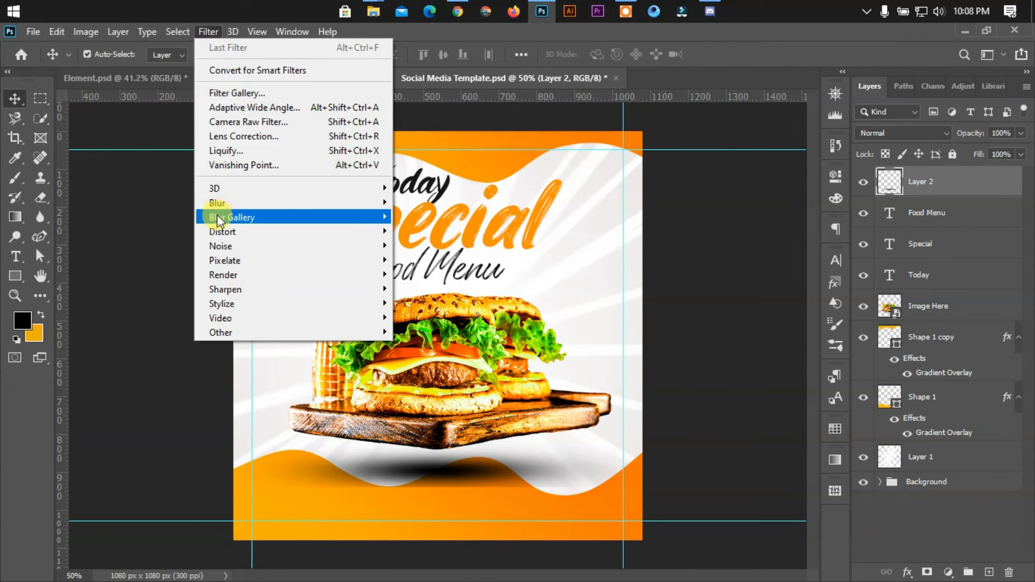
pyautogui.moveTo(219, 202)
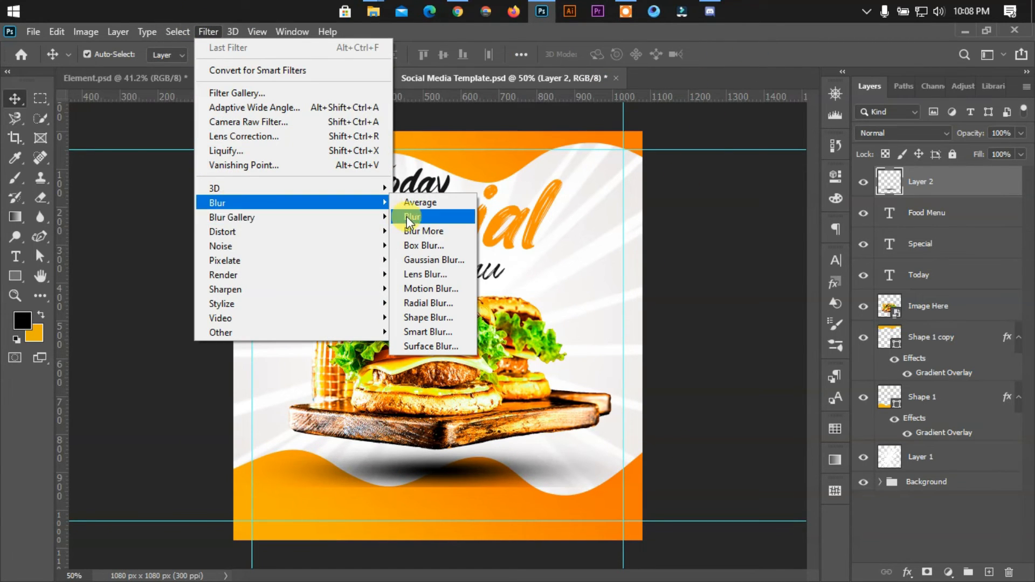
pyautogui.click(416, 261)
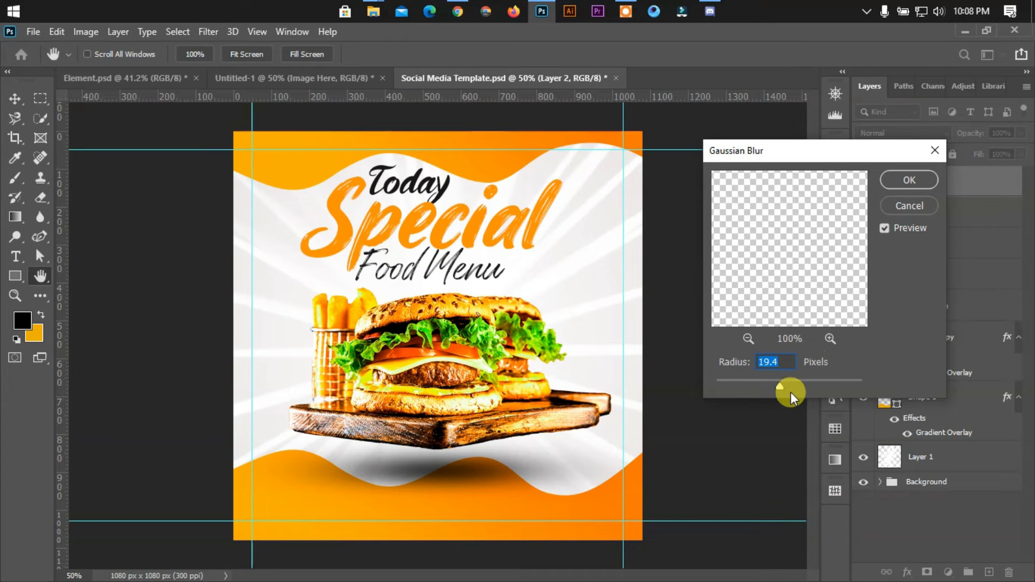
pyautogui.moveTo(779, 384); pyautogui.dragTo(777, 383)
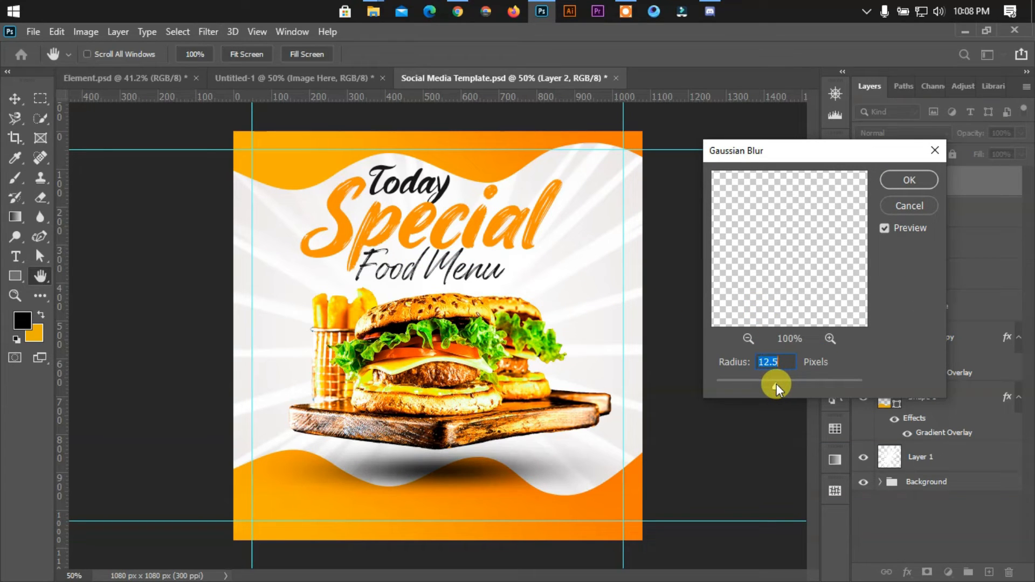
pyautogui.click(909, 181)
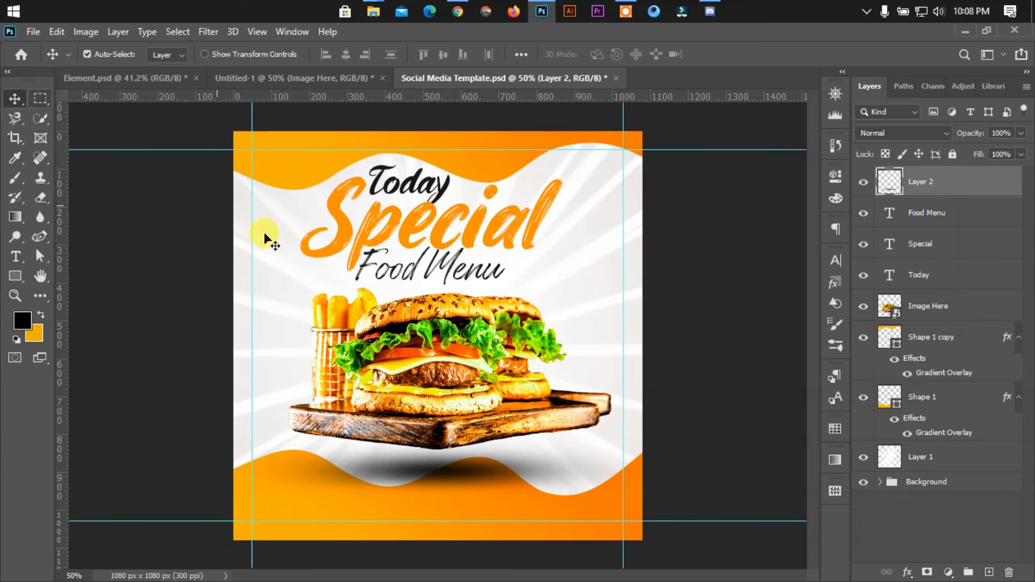
# Flatten the blurred shadow a little more by reducing its height from the lower edge.
pyautogui.hotkey('ctrl', 't')
pyautogui.moveTo(441, 490); pyautogui.dragTo(473, 476)
pyautogui.click(750, 54)
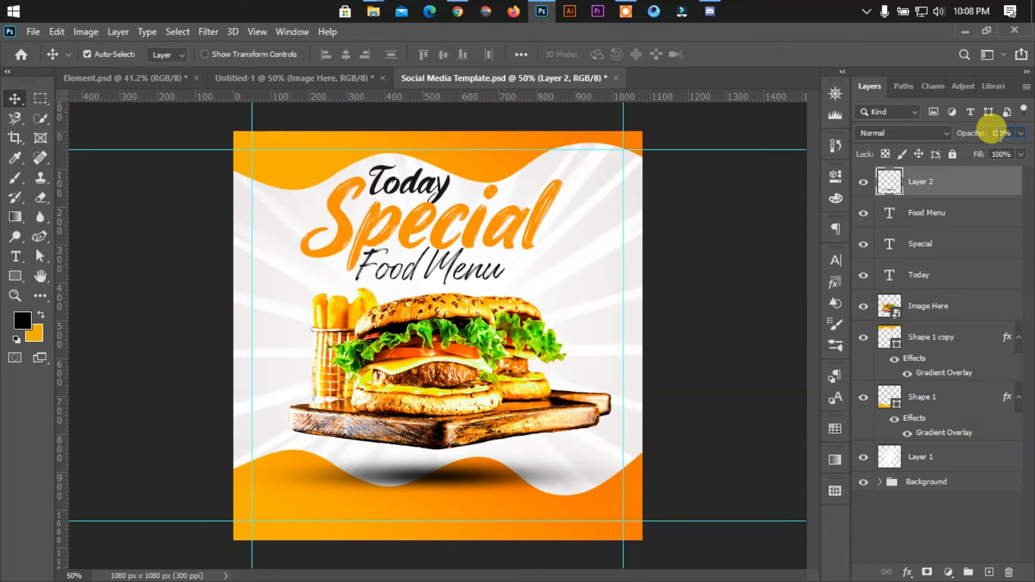
# Reduce the shadow layer's opacity to 84% and move the shadow up closer to the burger board.
pyautogui.scroll(-2, 993, 128)
pyautogui.scroll(-1, 992, 129)
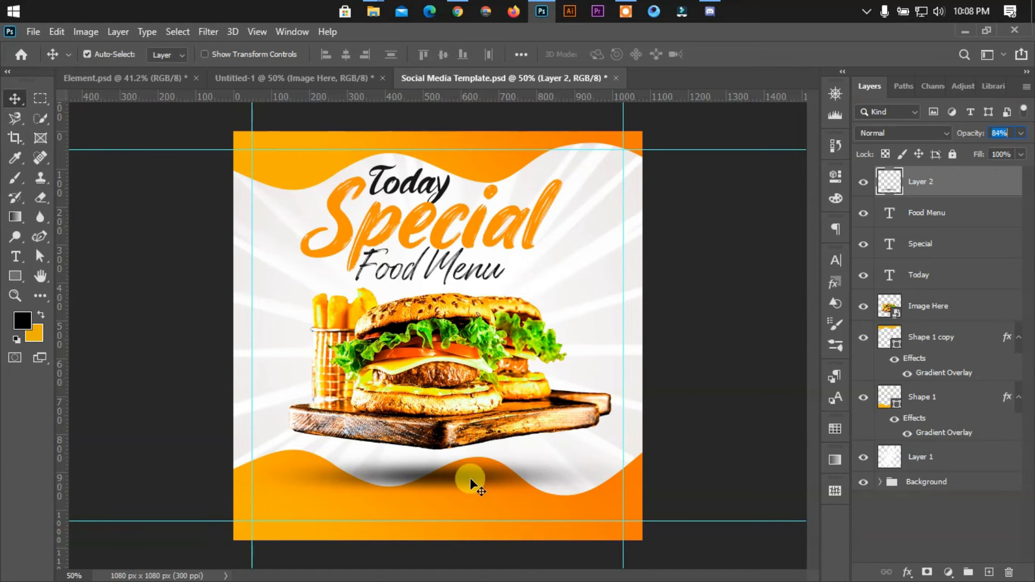
pyautogui.moveTo(470, 478); pyautogui.dragTo(470, 467)
# Narrow the shadow to 88.72% of its width and center it under the burger board.
pyautogui.hotkey('ctrl', 't')
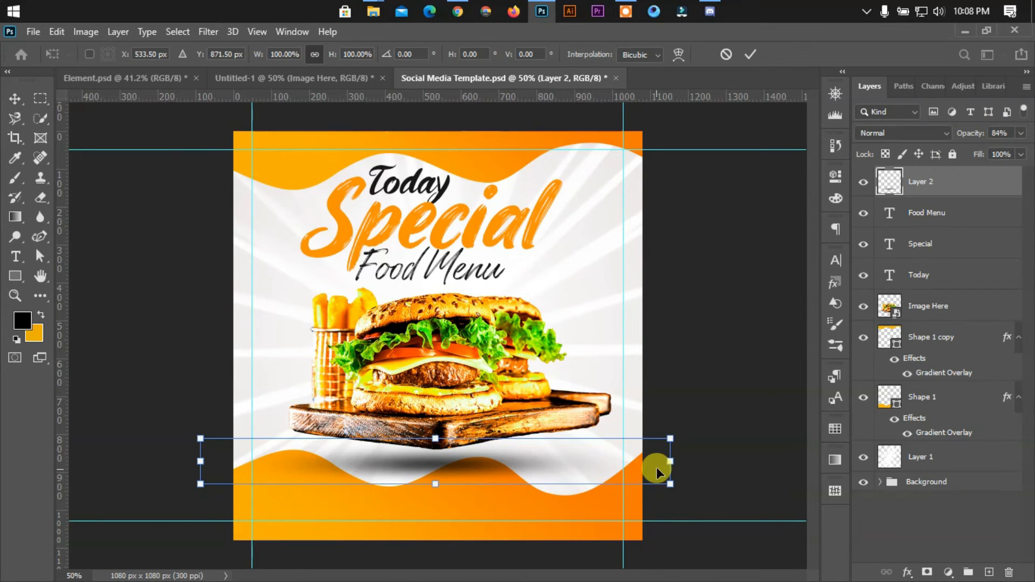
pyautogui.moveTo(670, 461); pyautogui.dragTo(628, 461)
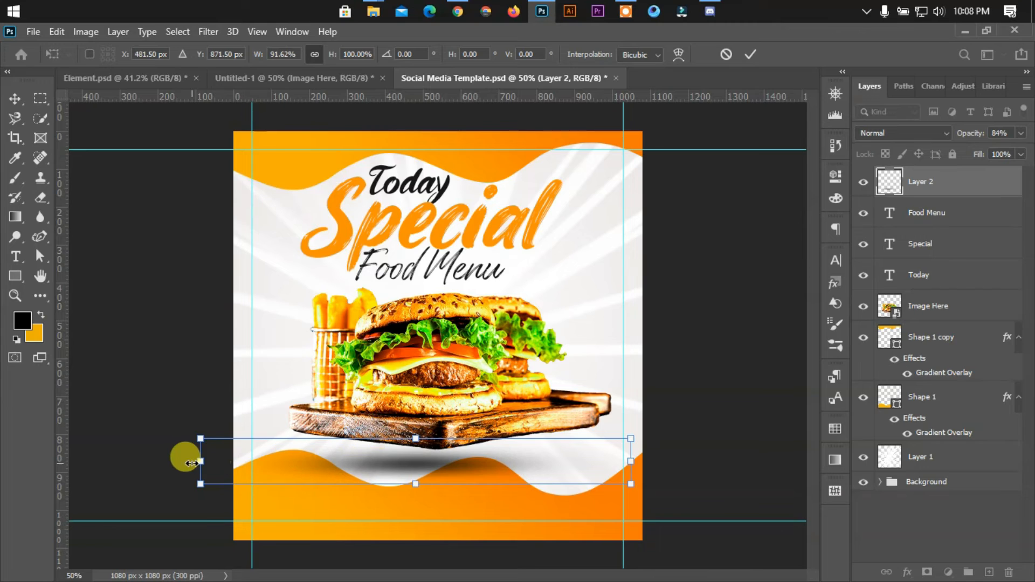
pyautogui.moveTo(193, 462); pyautogui.dragTo(198, 458)
pyautogui.moveTo(435, 467); pyautogui.dragTo(455, 468)
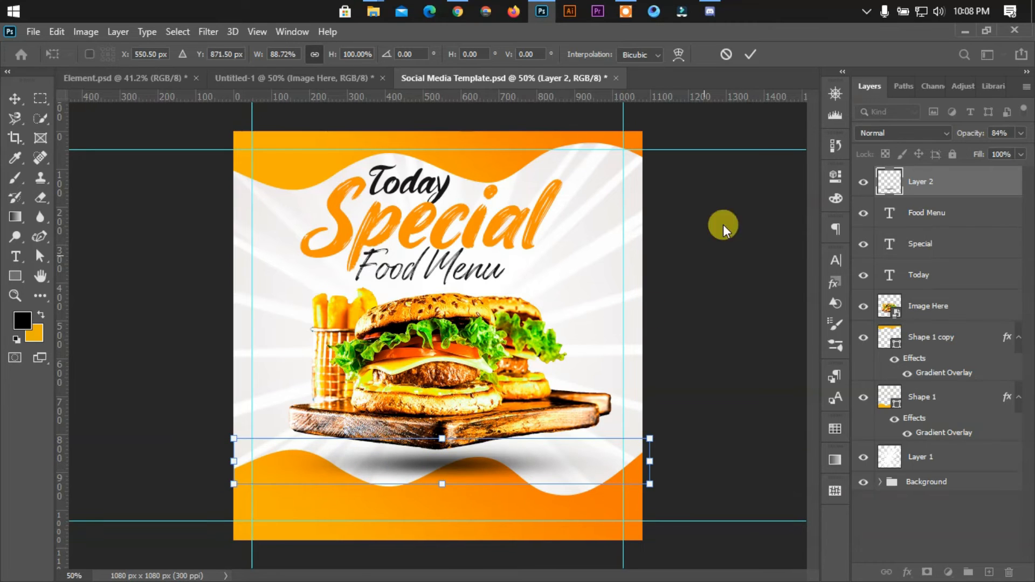
pyautogui.click(751, 54)
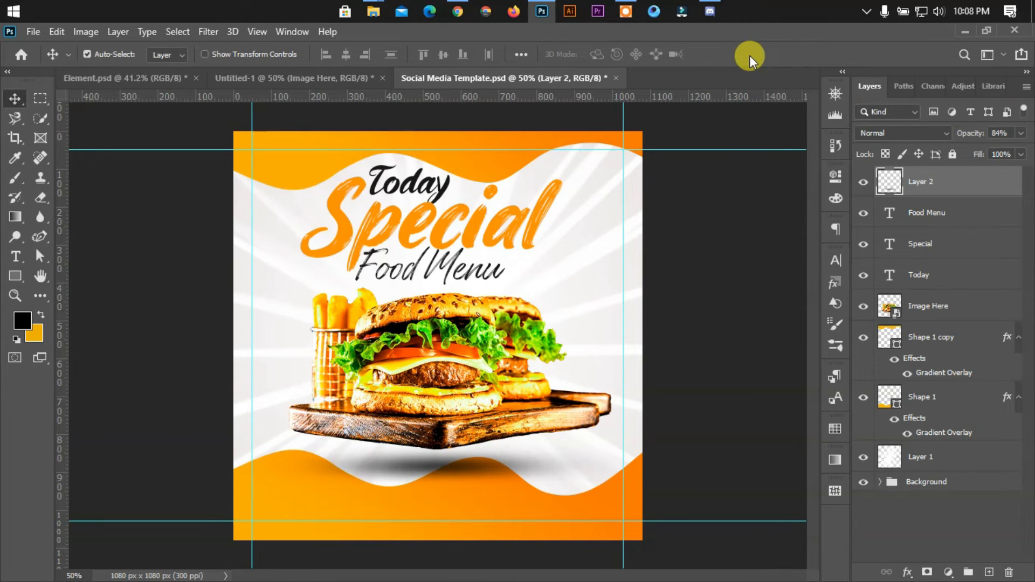
# Raise the shadow's opacity to 93%, widen it to 103.45% and reposition it just below the burger board.
pyautogui.click(999, 132)
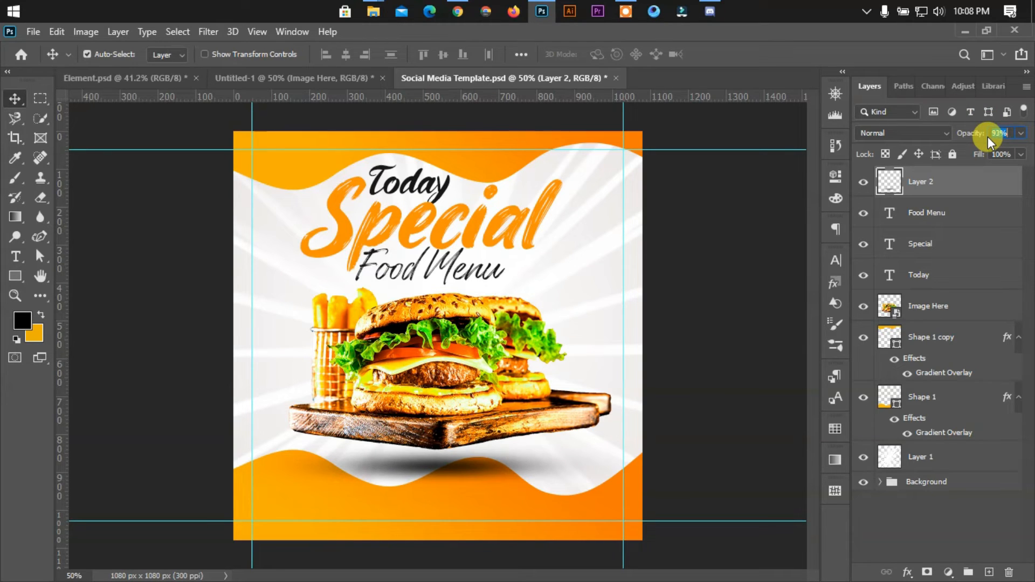
pyautogui.moveTo(522, 462); pyautogui.dragTo(526, 470)
pyautogui.hotkey('ctrl', 't')
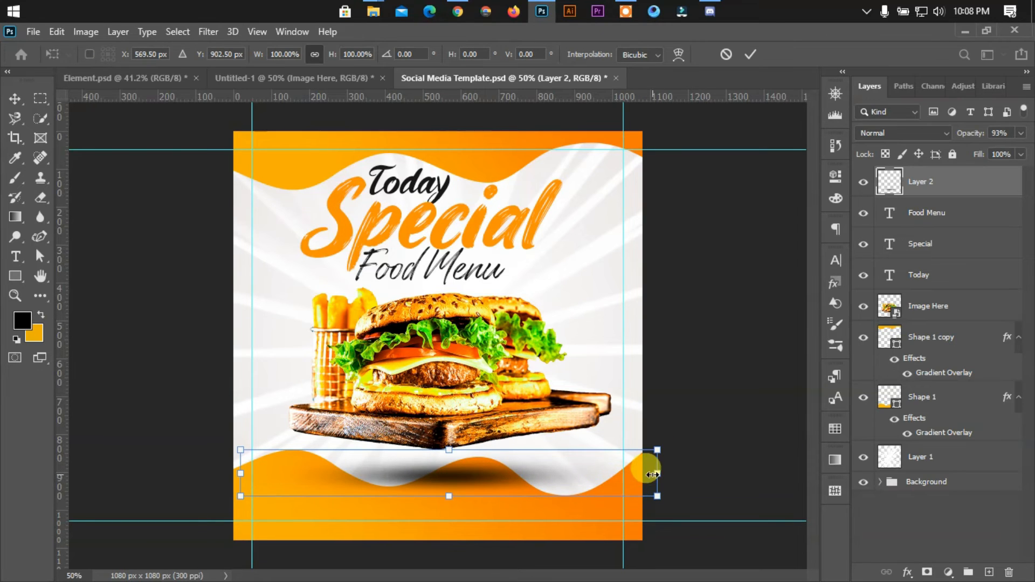
pyautogui.moveTo(657, 475); pyautogui.dragTo(622, 476)
pyautogui.moveTo(502, 479); pyautogui.dragTo(523, 479)
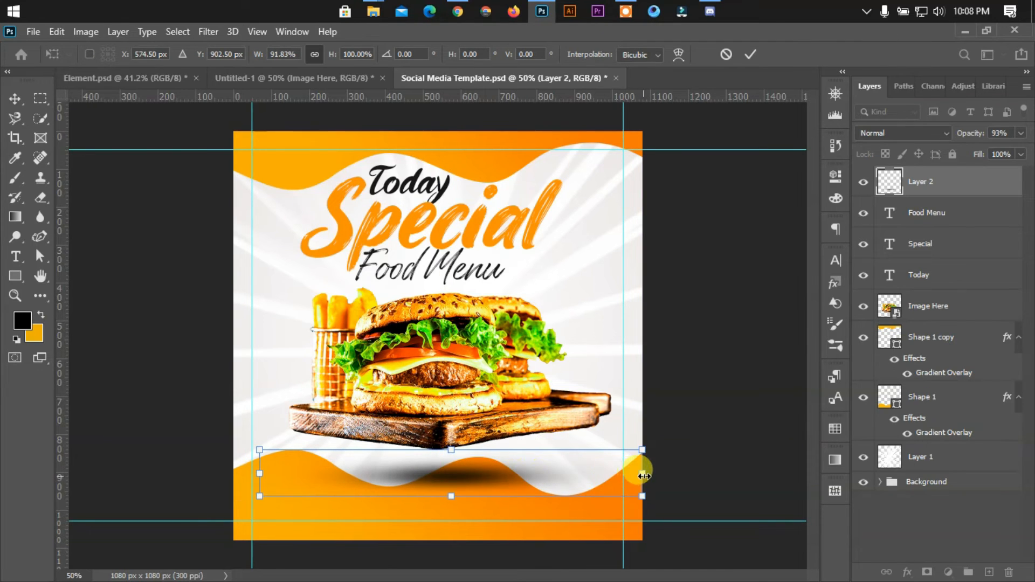
pyautogui.moveTo(645, 476); pyautogui.dragTo(693, 476)
pyautogui.moveTo(564, 478); pyautogui.dragTo(542, 470)
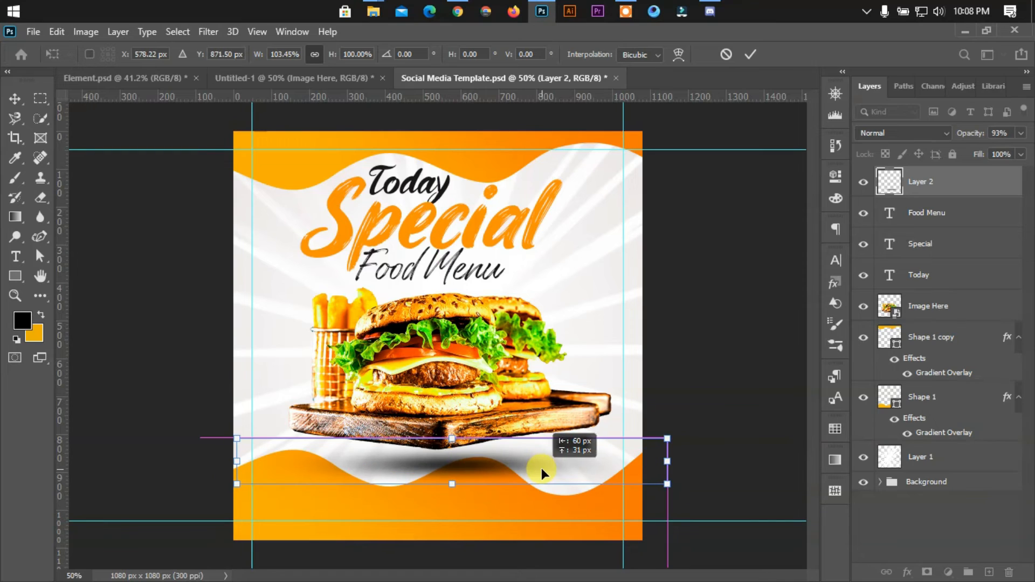
pyautogui.press('Return')
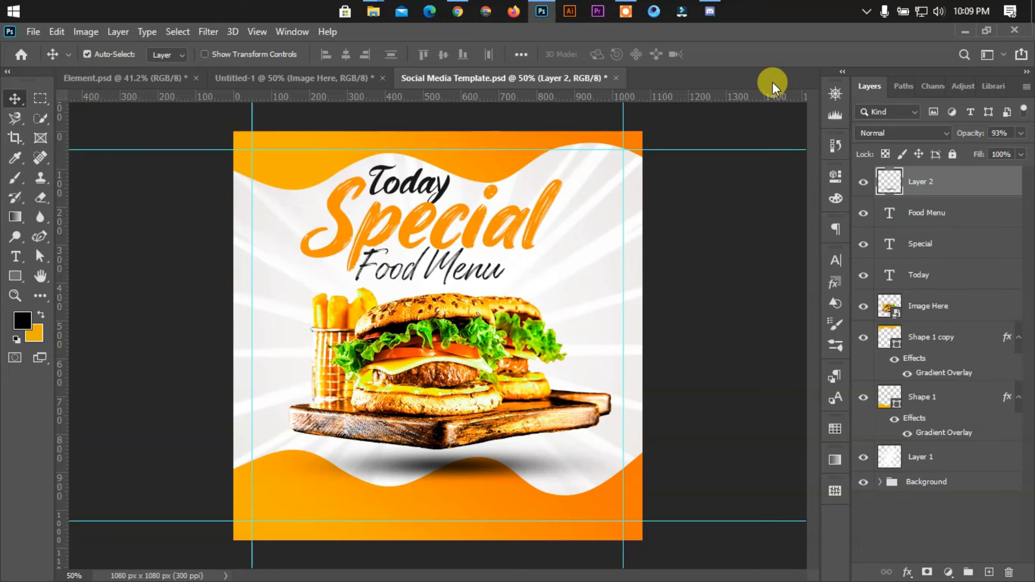
# Narrow the shadow from its right edge to 94.21% of its width.
pyautogui.hotkey('ctrl', 't')
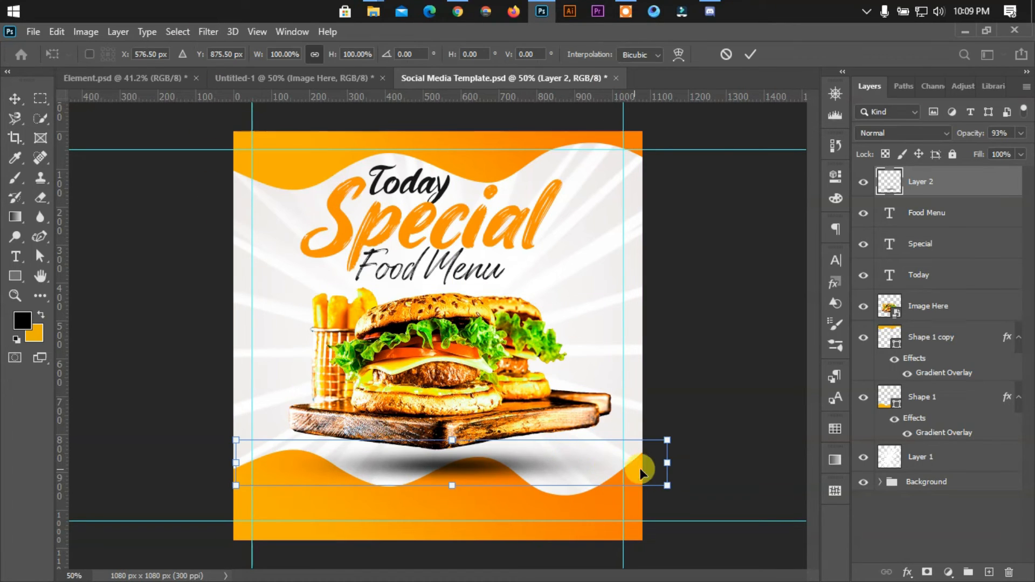
pyautogui.moveTo(667, 462); pyautogui.dragTo(645, 462)
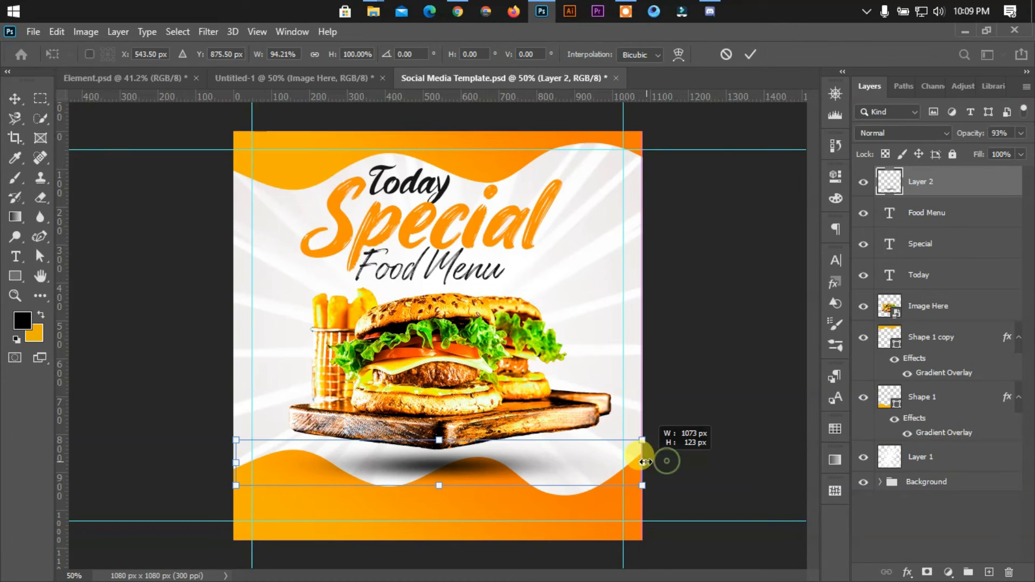
pyautogui.click(751, 55)
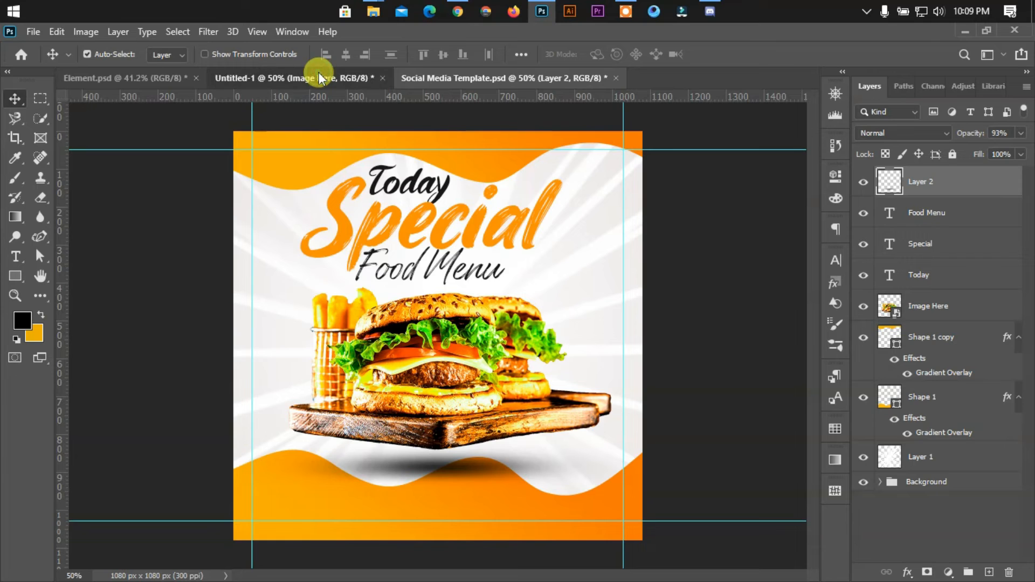
# Copy the Order Now and Phone groups from Element.psd into Social Media Template.psd, moving the Element.psd document next to the template.
pyautogui.click(121, 81)
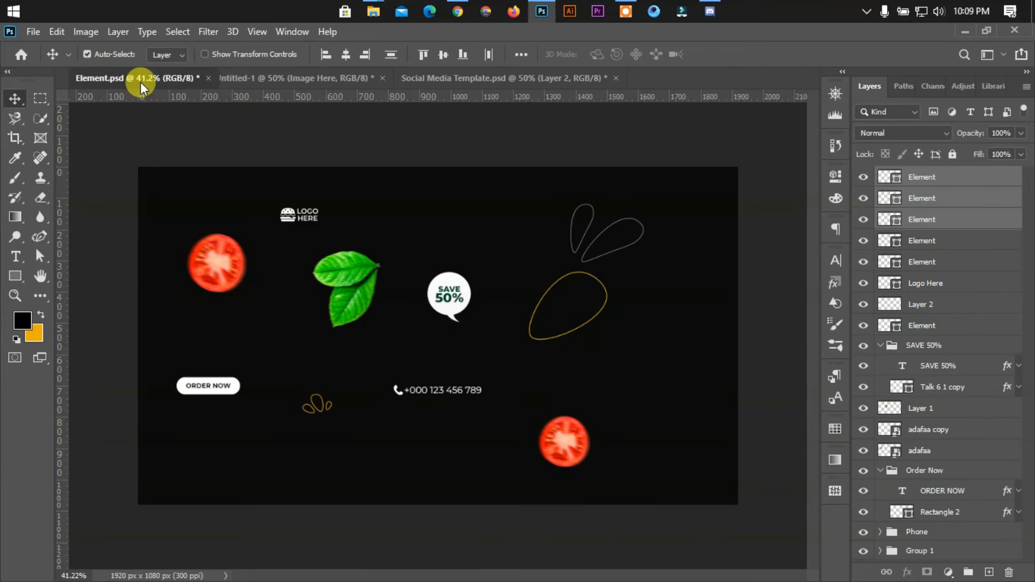
pyautogui.moveTo(144, 81); pyautogui.dragTo(337, 78)
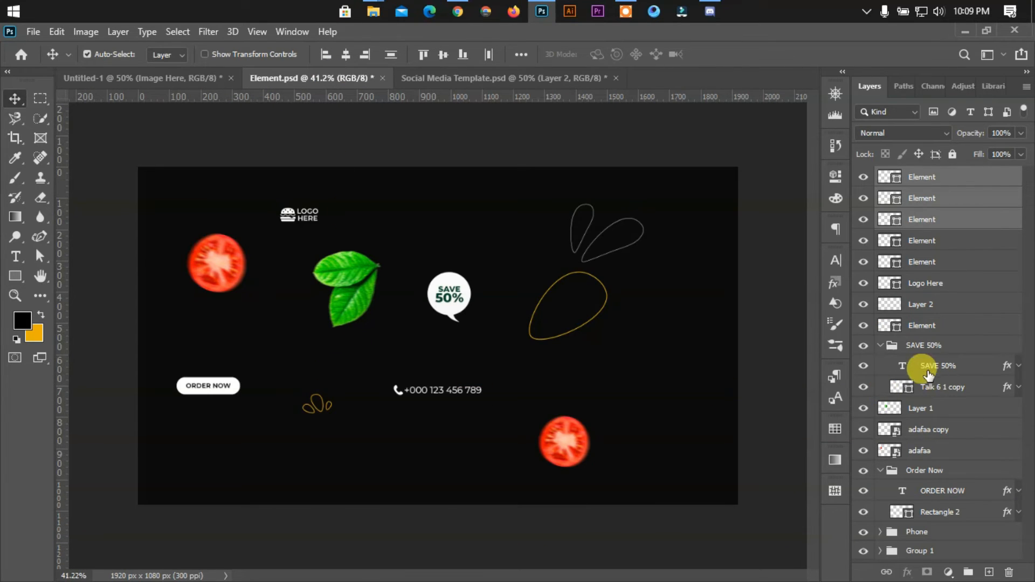
pyautogui.click(915, 477)
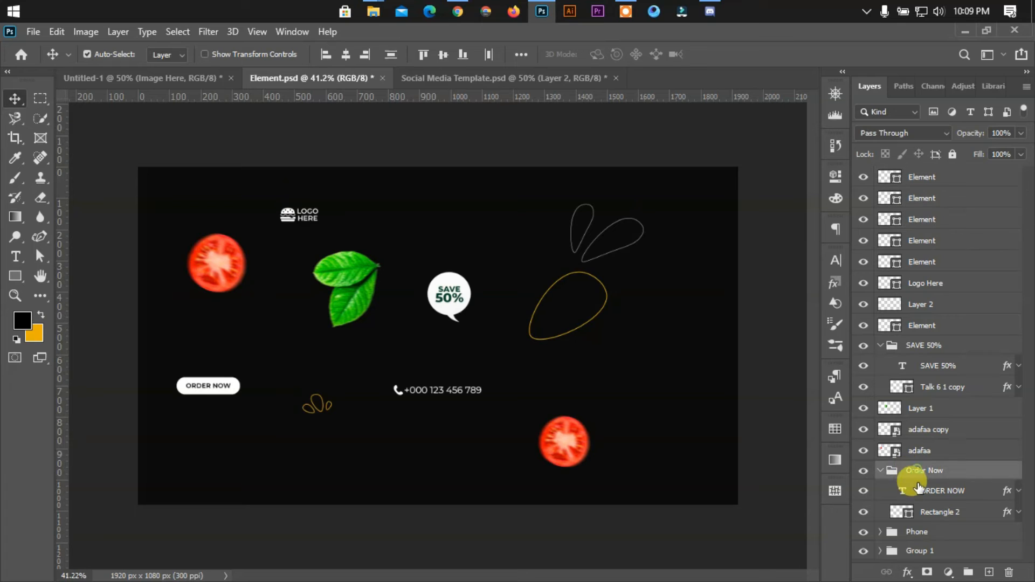
pyautogui.keyDown('shift'); pyautogui.click(916, 531); pyautogui.keyUp('shift')
pyautogui.moveTo(237, 387); pyautogui.dragTo(456, 318)
# Position the Order Now button and phone number on the lower orange wave between the side guides, near the bottom guide.
pyautogui.hotkey('ctrl', 't')
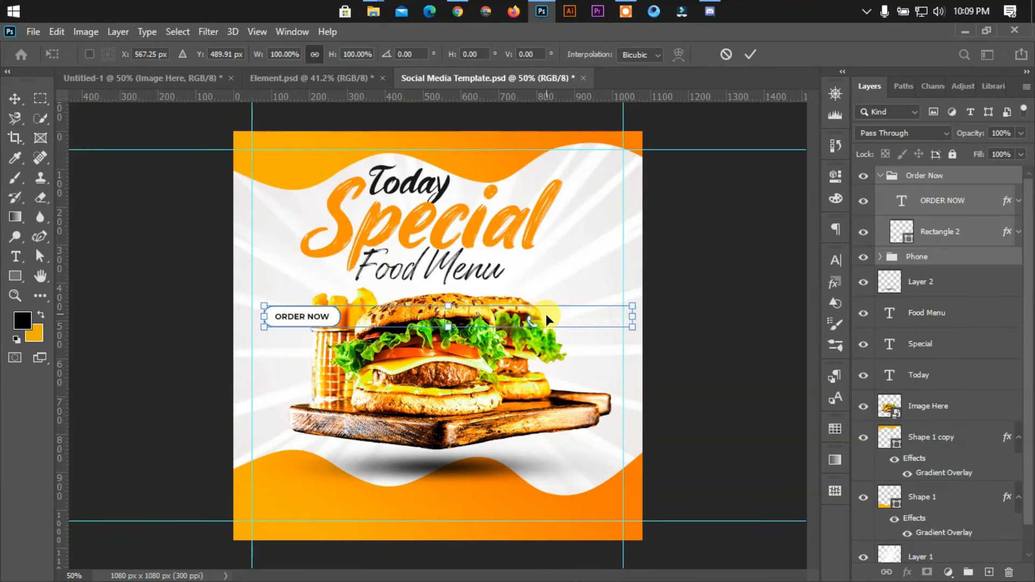
pyautogui.moveTo(545, 318); pyautogui.dragTo(532, 496)
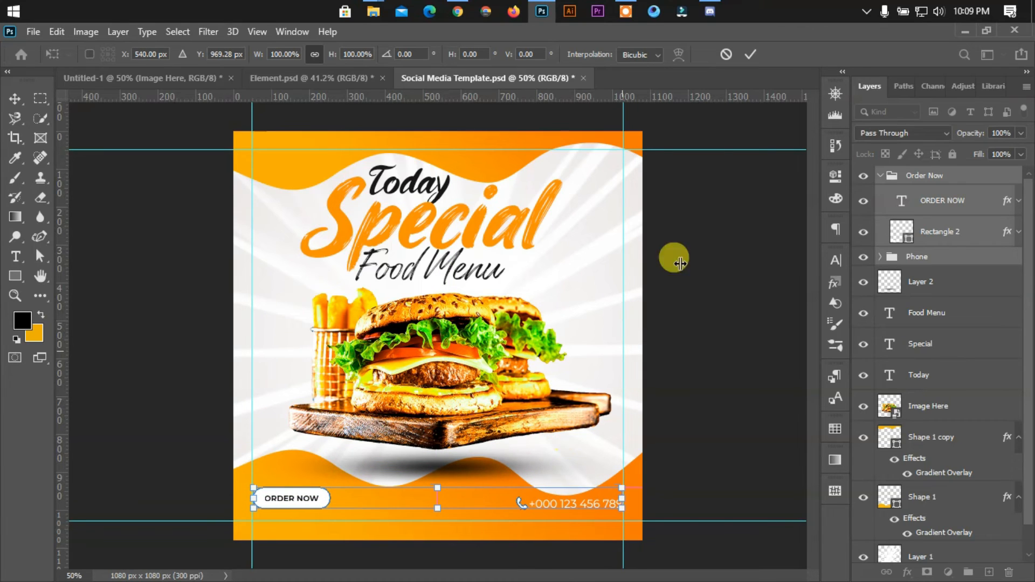
pyautogui.click(743, 56)
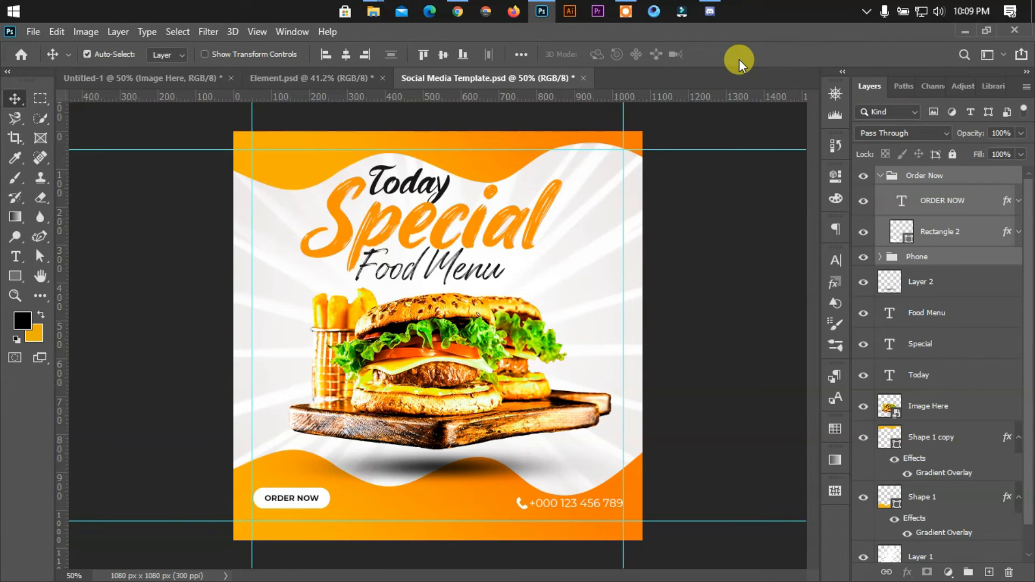
pyautogui.hotkey('shift', 'Down')
pyautogui.hotkey('shift', 'Down')
pyautogui.hotkey('shift', 'Down')
pyautogui.hotkey('shift', 'Down')
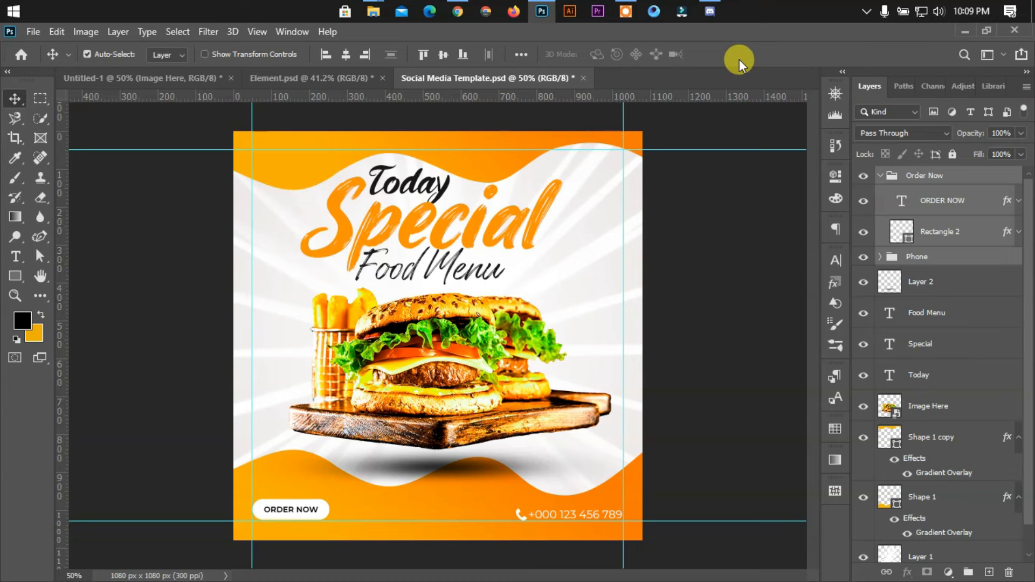
pyautogui.click(682, 381)
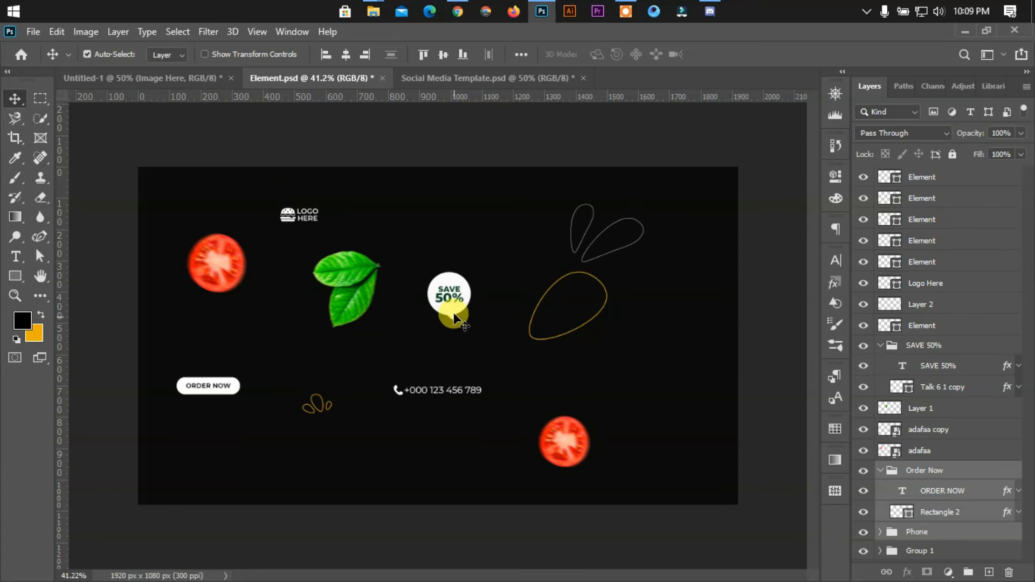
# Copy the SAVE 50% group from Element.psd into the template, to the right of the "Food Menu" text.
pyautogui.click(453, 317)
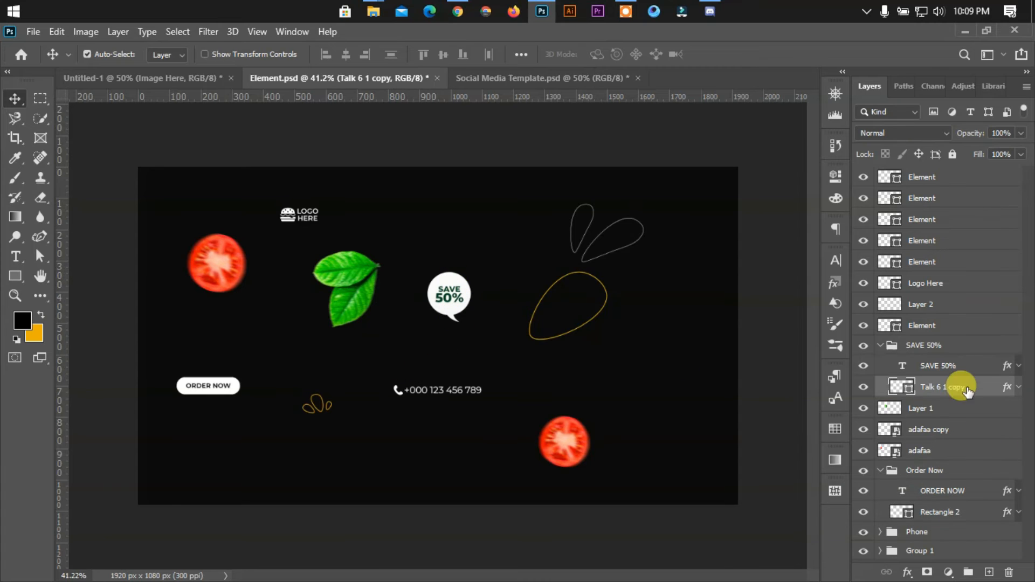
pyautogui.click(925, 345)
pyautogui.moveTo(465, 281); pyautogui.dragTo(564, 286)
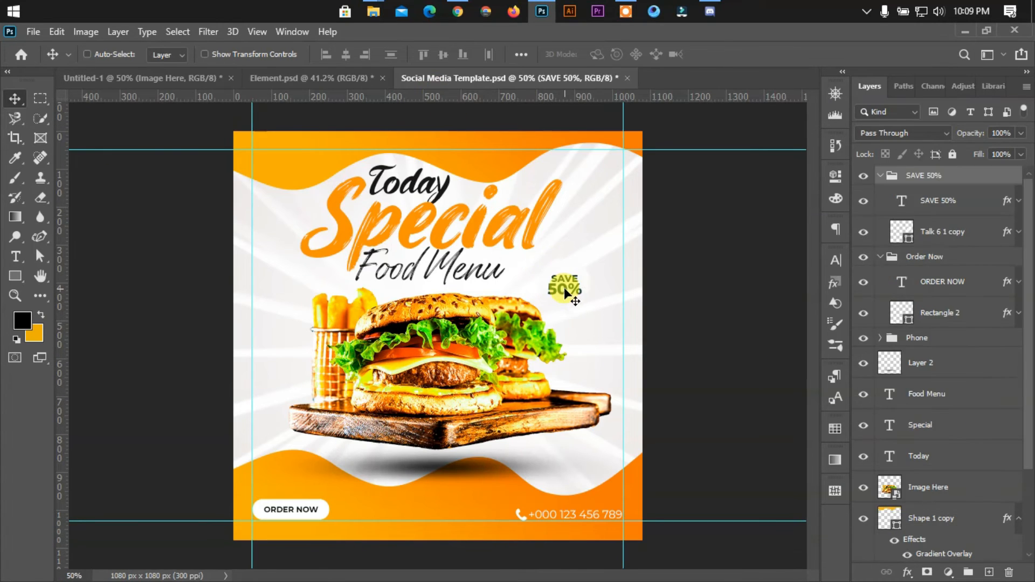
# Flip the whole SAVE 50% badge group horizontally.
pyautogui.hotkey('ctrl', 't')
pyautogui.rightClick(566, 284)
pyautogui.click(615, 542)
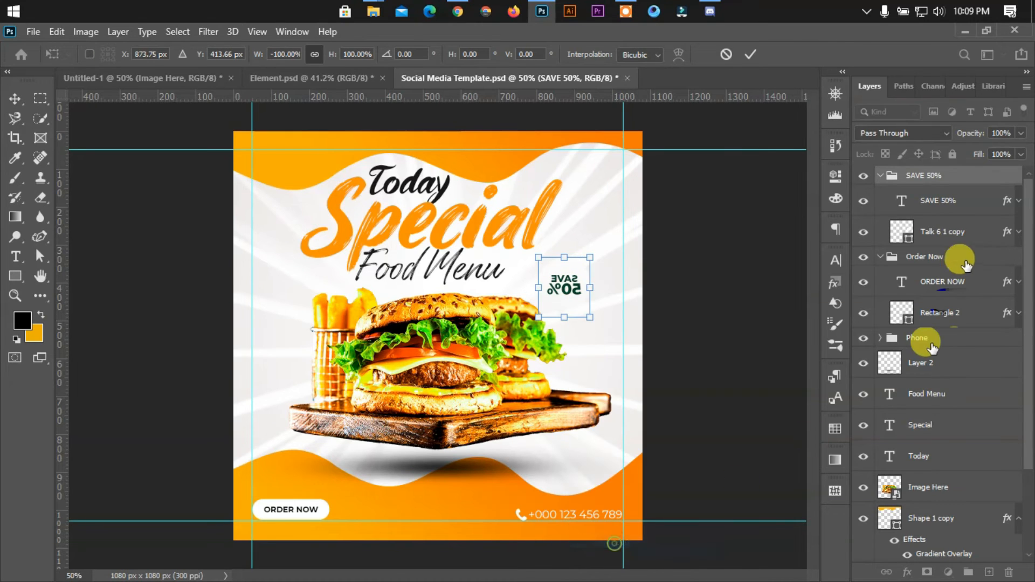
# Flip only the SAVE 50% text layer horizontally so it reads correctly inside the mirrored speech bubble.
pyautogui.click(950, 238)
pyautogui.click(936, 205)
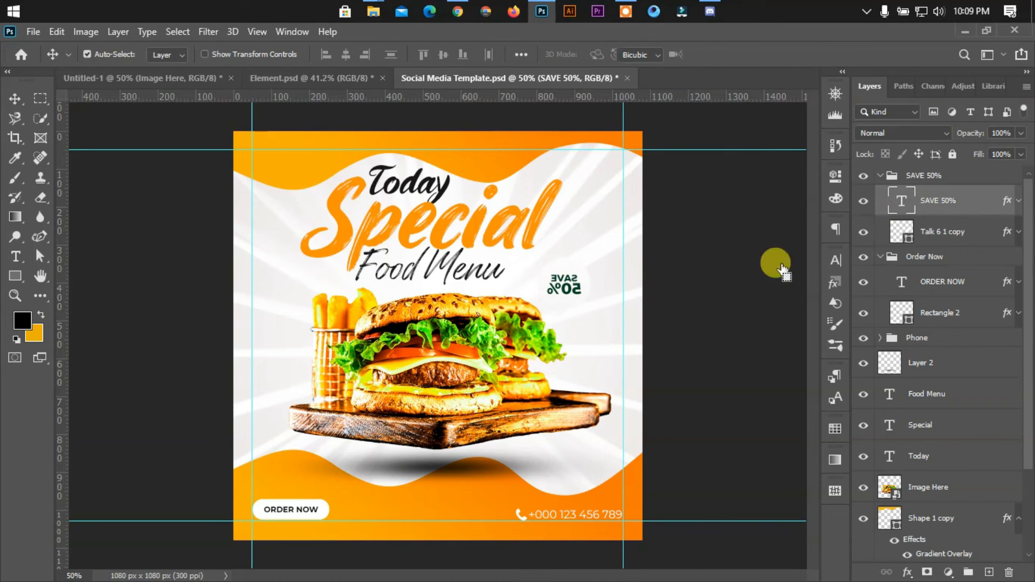
pyautogui.hotkey('ctrl', 't')
pyautogui.rightClick(558, 293)
pyautogui.click(593, 550)
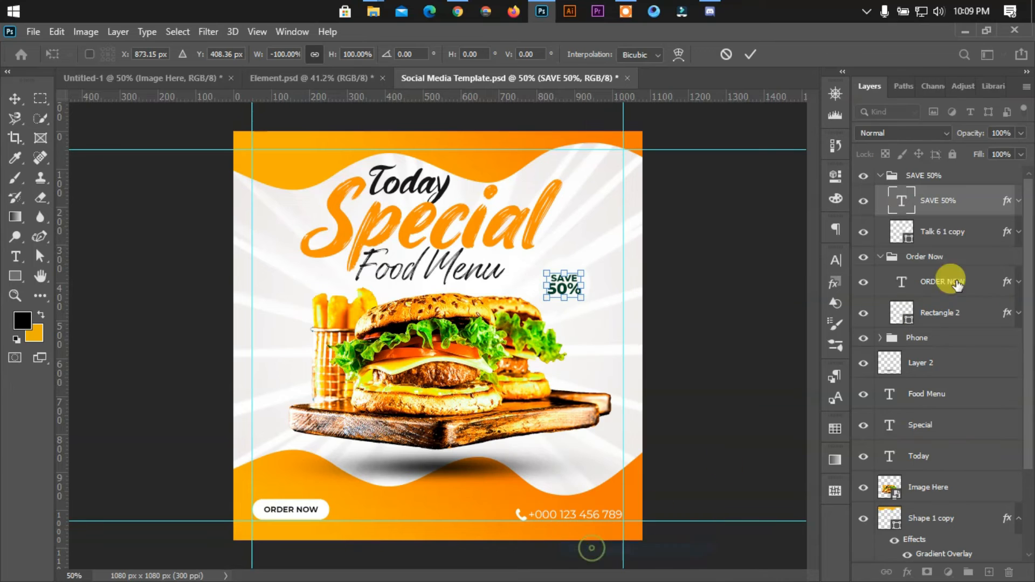
pyautogui.click(938, 226)
pyautogui.hotkey('ctrl', 't')
pyautogui.click(754, 55)
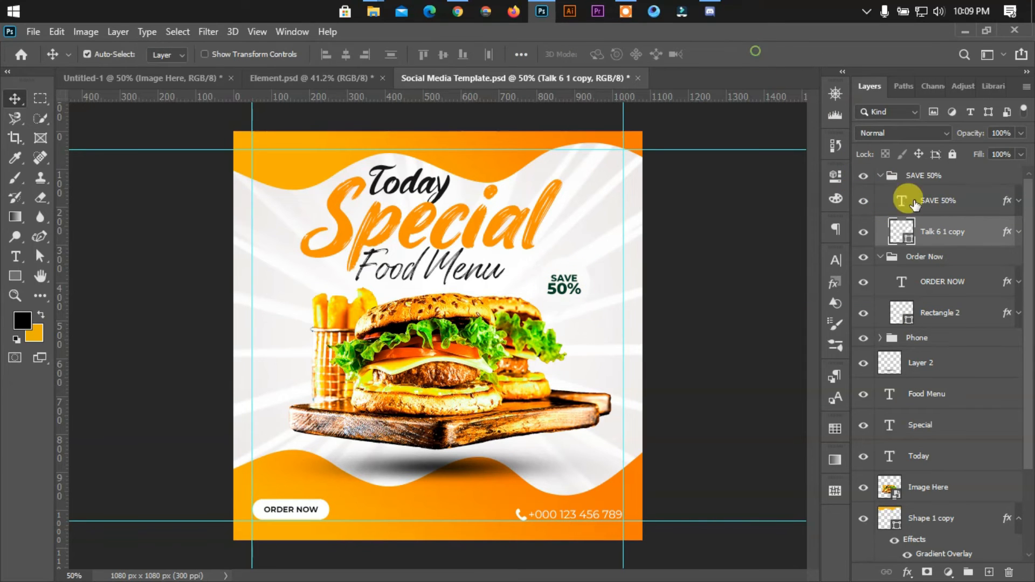
# Try to recolor the Talk 6 1 copy speech bubble with the orange preset in its Gradient Overlay.
pyautogui.rightClick(933, 229)
pyautogui.click(811, 44)
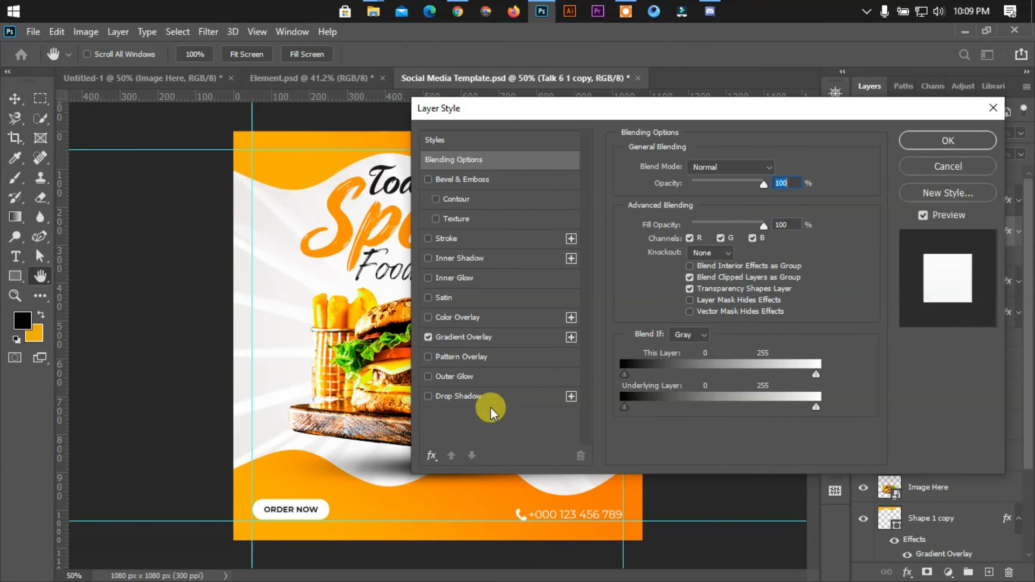
pyautogui.click(465, 336)
pyautogui.moveTo(722, 109); pyautogui.dragTo(1027, 96)
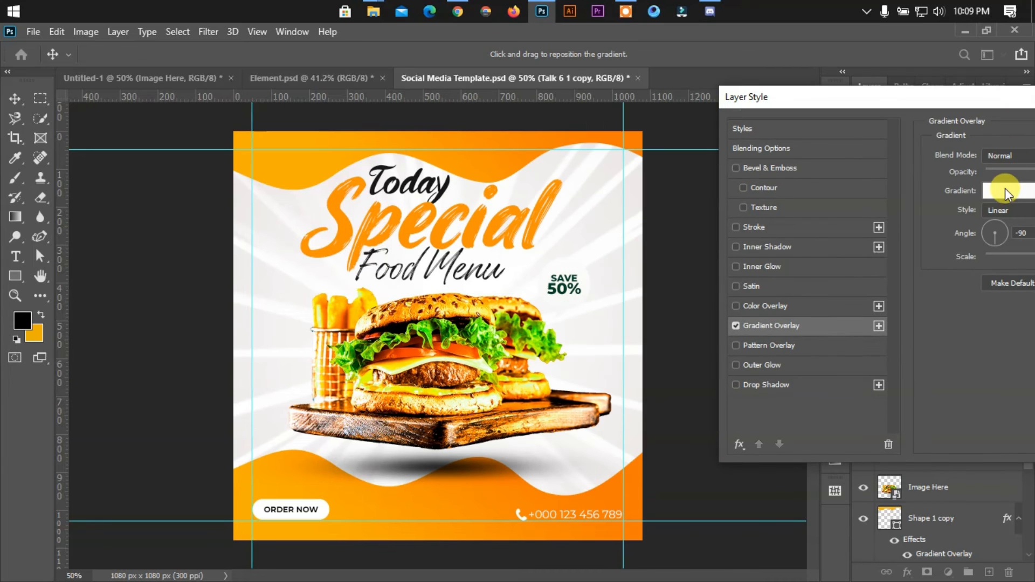
pyautogui.click(1004, 190)
pyautogui.scroll(-5, 870, 182)
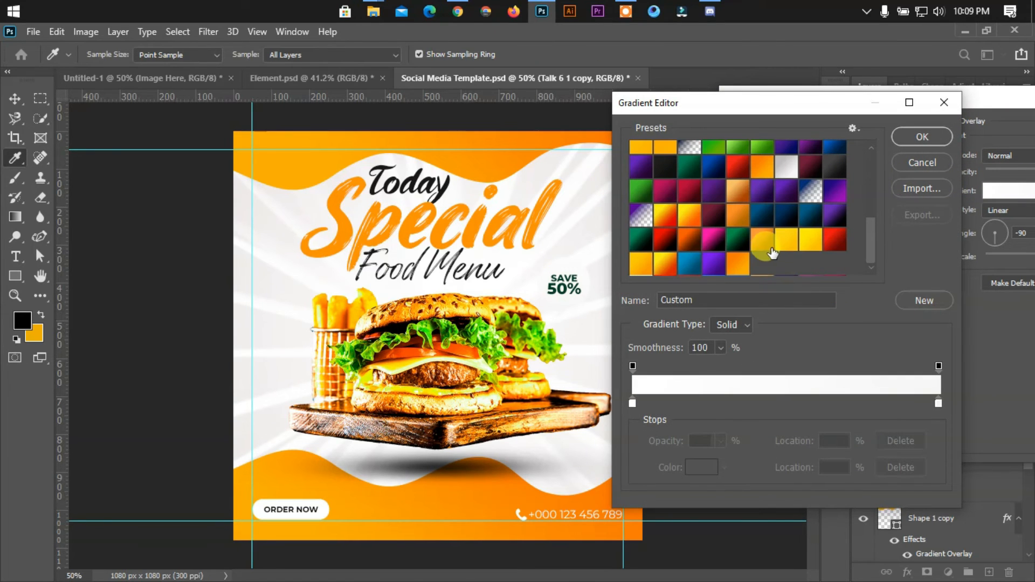
pyautogui.click(740, 263)
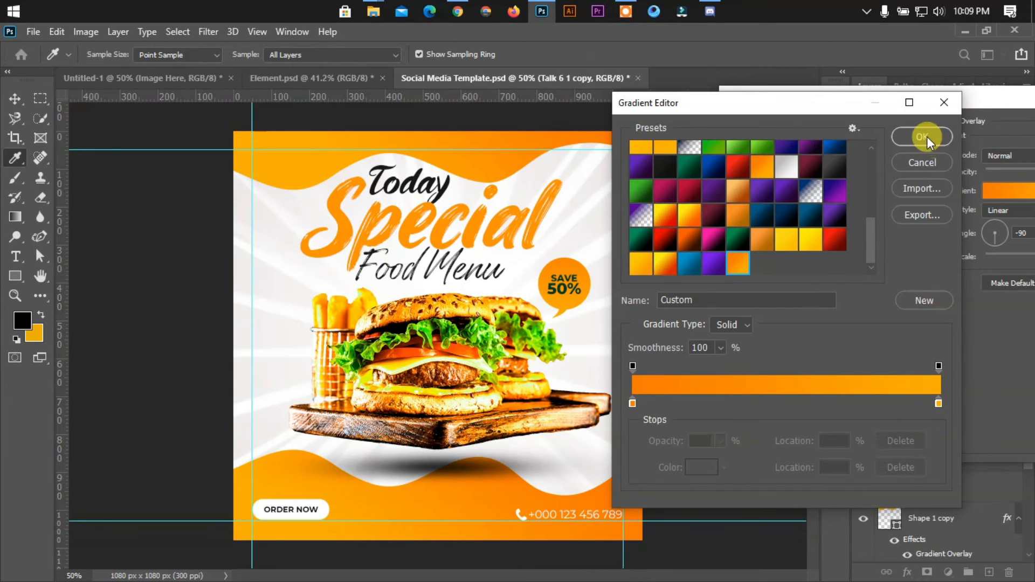
pyautogui.click(926, 137)
pyautogui.moveTo(987, 97); pyautogui.dragTo(794, 121)
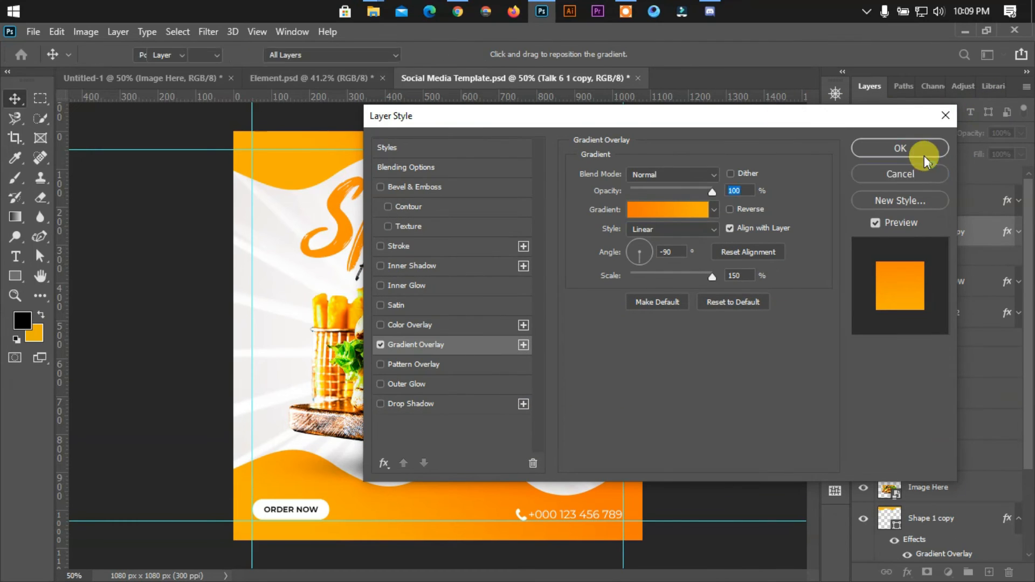
pyautogui.click(923, 155)
# Apply the orange preset gradient to the Talk 6 1 copy speech bubble through its Gradient Overlay.
pyautogui.rightClick(921, 222)
pyautogui.click(841, 46)
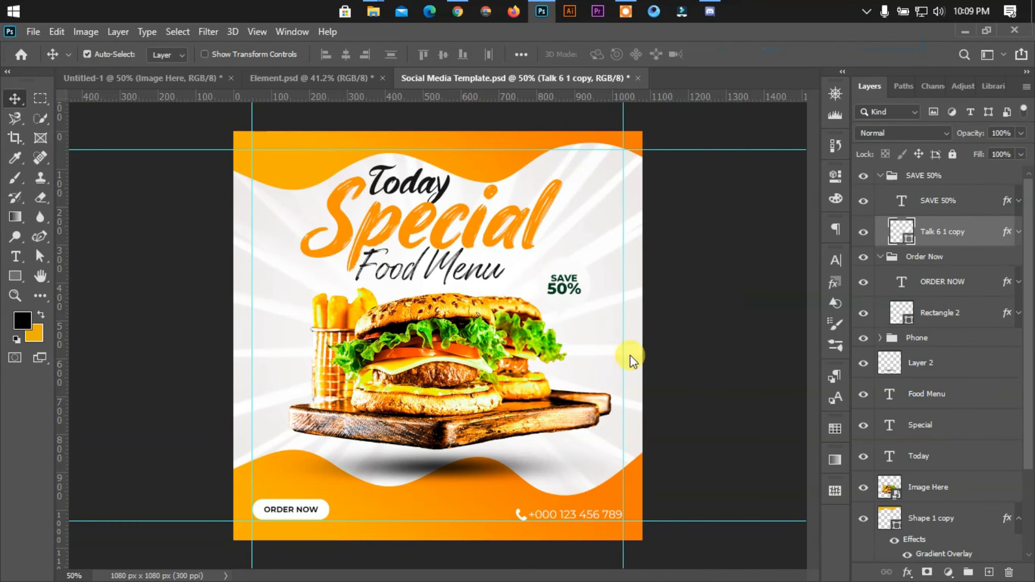
pyautogui.click(426, 345)
pyautogui.click(698, 210)
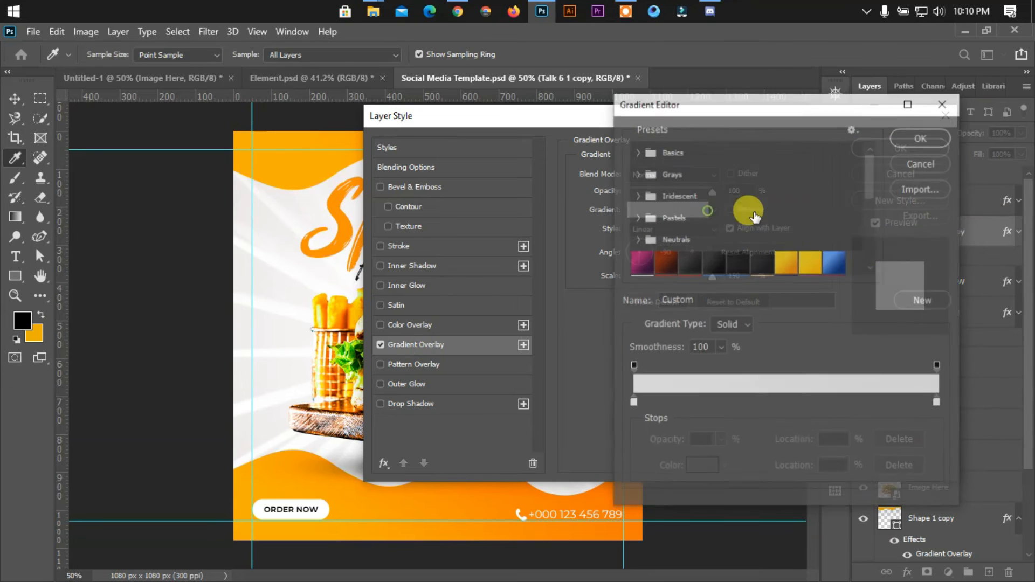
pyautogui.moveTo(869, 202); pyautogui.dragTo(856, 264)
pyautogui.click(738, 264)
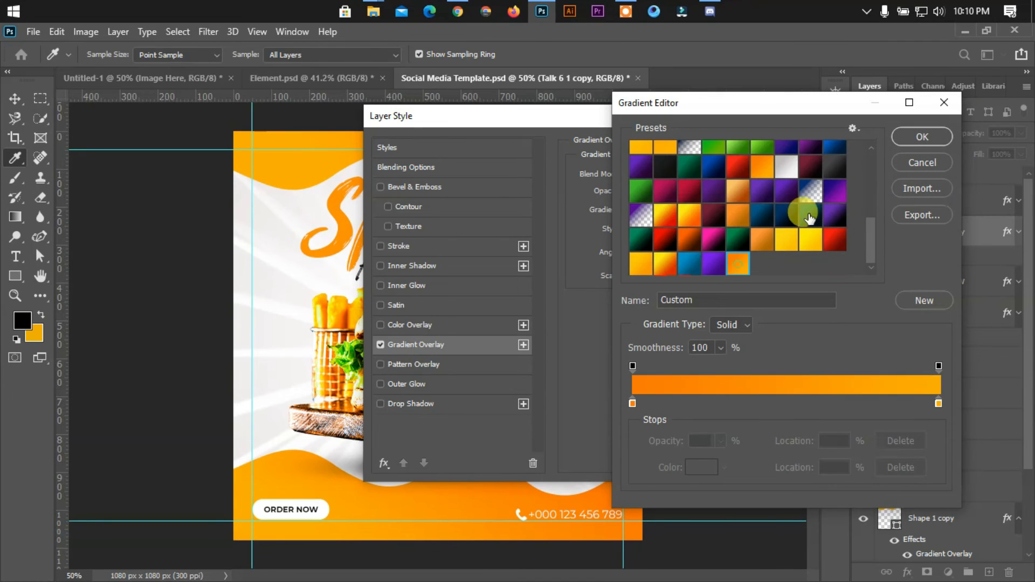
pyautogui.click(911, 135)
pyautogui.click(926, 155)
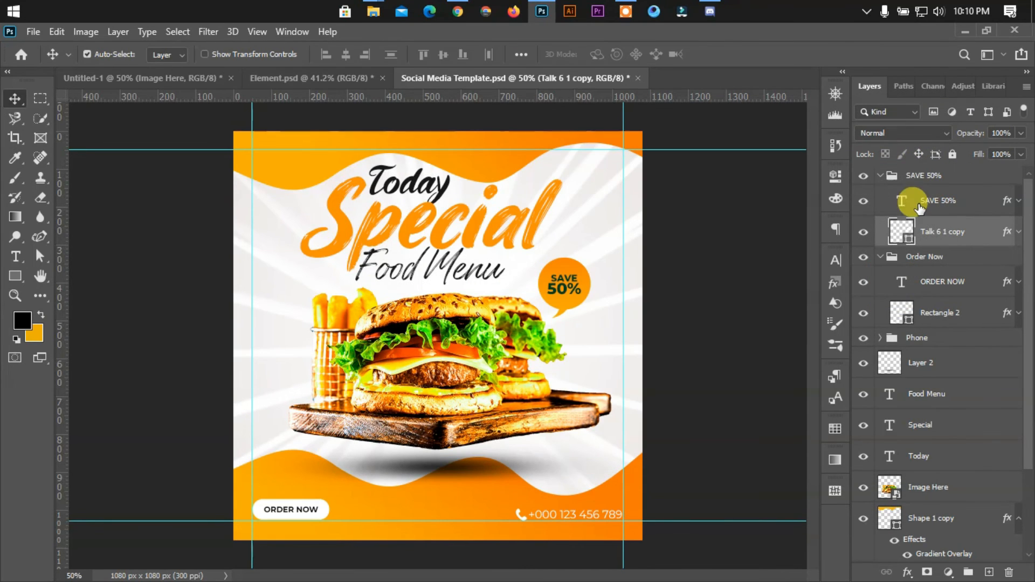
# Change the SAVE 50% text color to white.
pyautogui.click(911, 205)
pyautogui.click(835, 260)
pyautogui.click(785, 342)
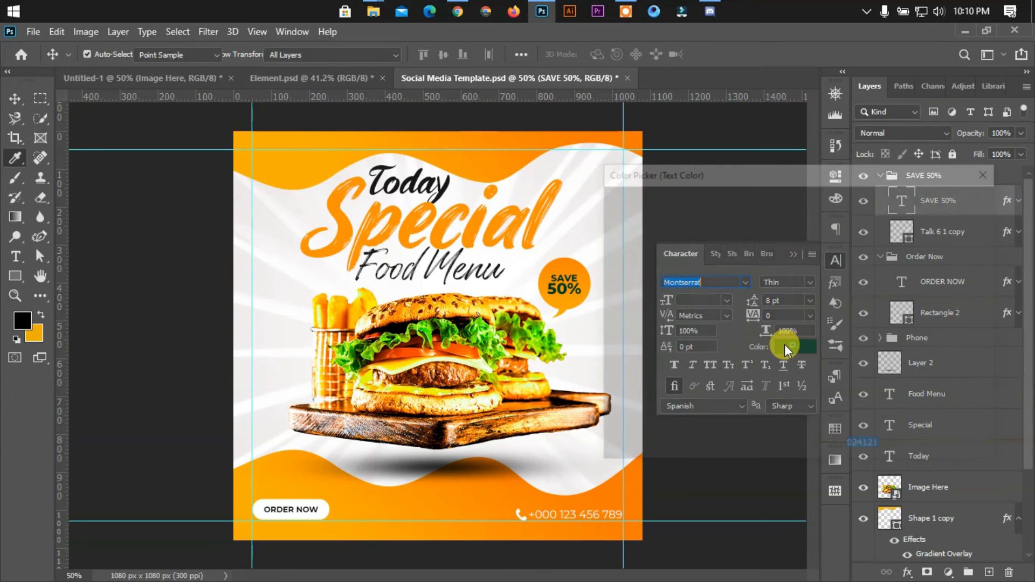
pyautogui.click(937, 201)
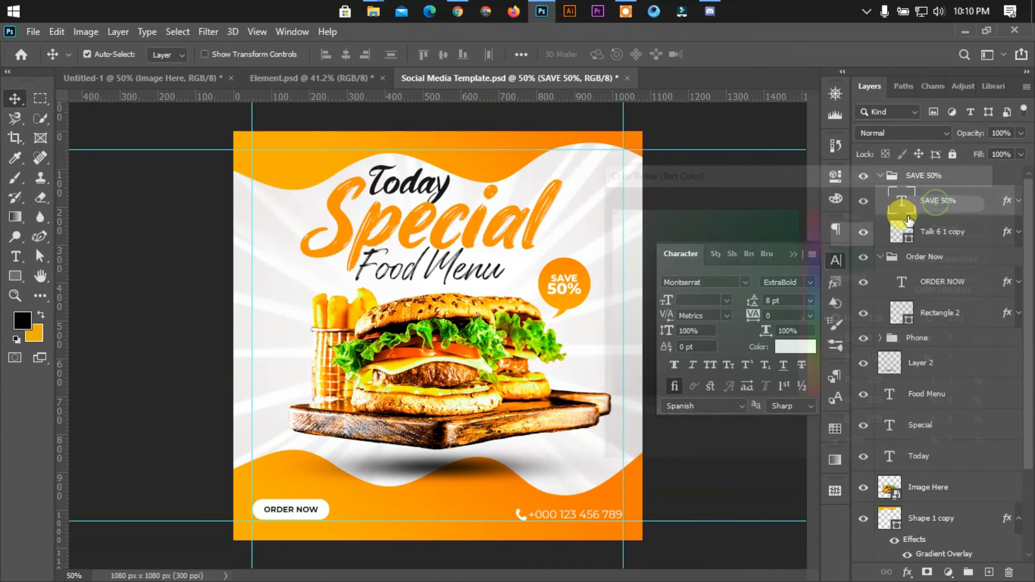
pyautogui.click(794, 254)
pyautogui.click(768, 278)
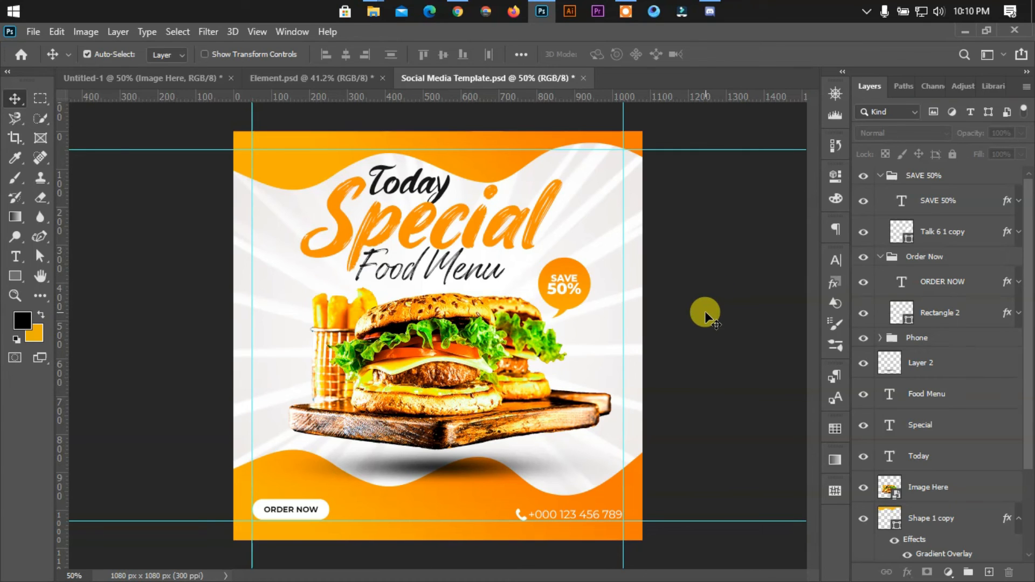
# Copy the three outlined droplet Element shapes from Element.psd into the template, just above the fries.
pyautogui.scroll(5, 250, 397)
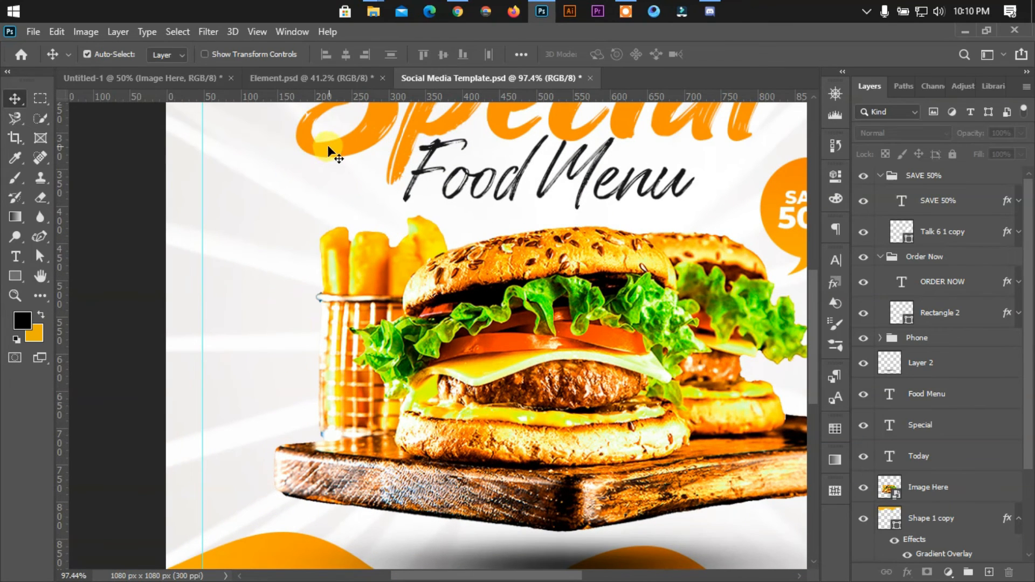
pyautogui.click(318, 78)
pyautogui.click(15, 296)
pyautogui.moveTo(229, 405); pyautogui.dragTo(326, 455)
pyautogui.click(15, 98)
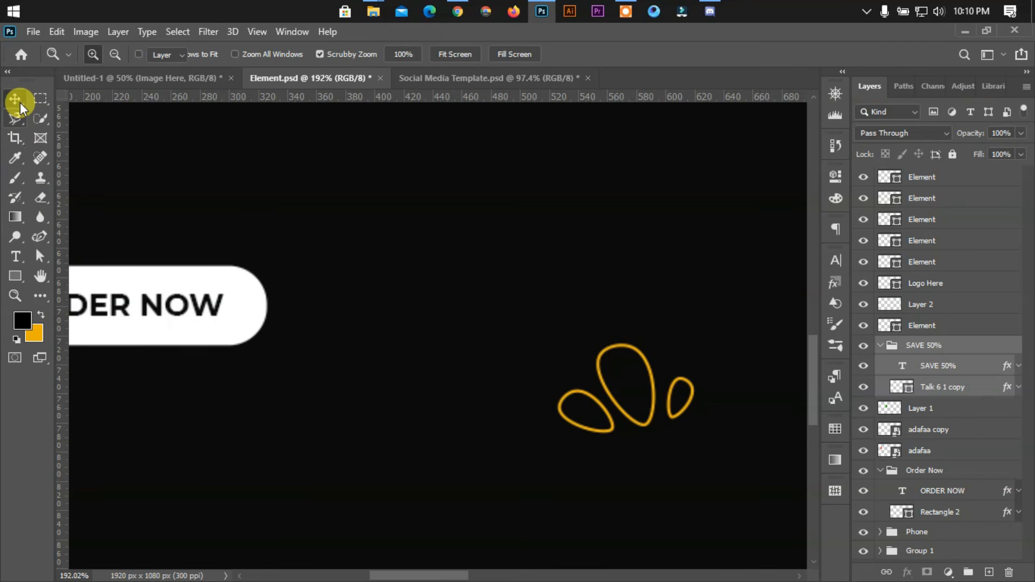
pyautogui.moveTo(481, 244)
pyautogui.mouseDown()
pyautogui.moveTo(726, 432)
pyautogui.moveTo(644, 418)
pyautogui.moveTo(519, 80)
pyautogui.moveTo(372, 337)
pyautogui.mouseUp()
pyautogui.moveTo(241, 209); pyautogui.dragTo(240, 208)
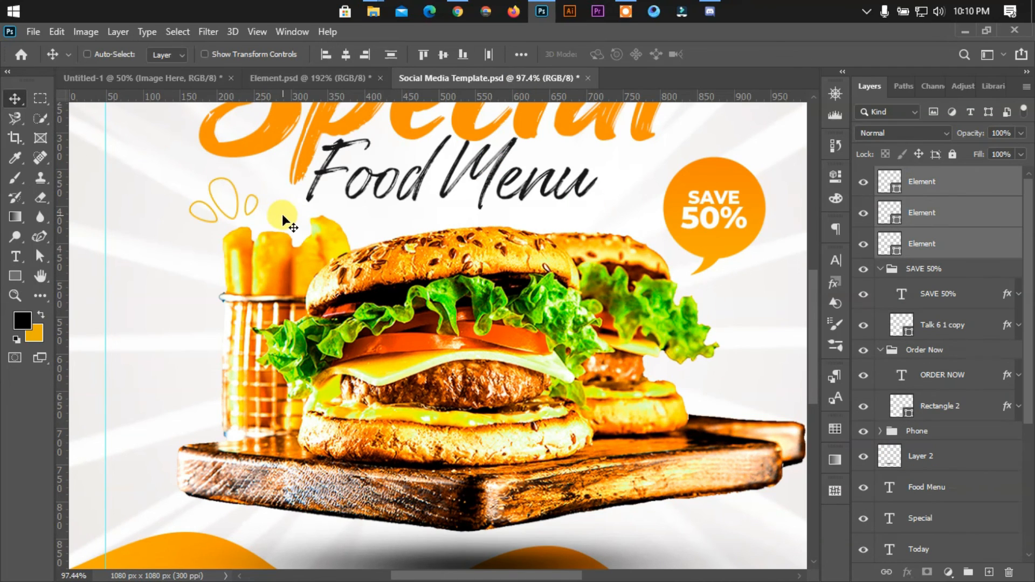
# Change the stroke color of the three droplet outlines above the fries to black.
pyautogui.hotkey('ctrl', 't')
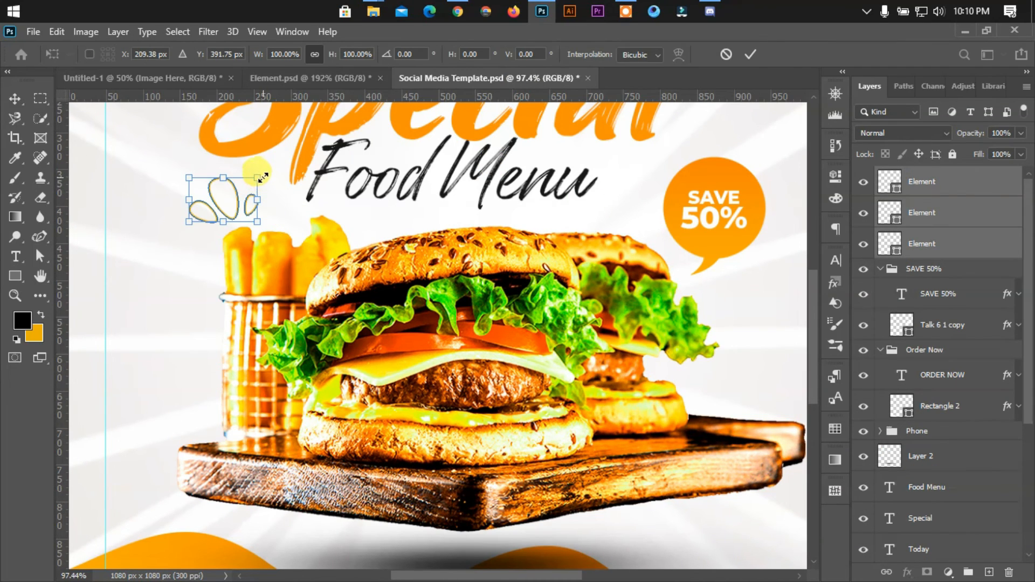
pyautogui.click(750, 54)
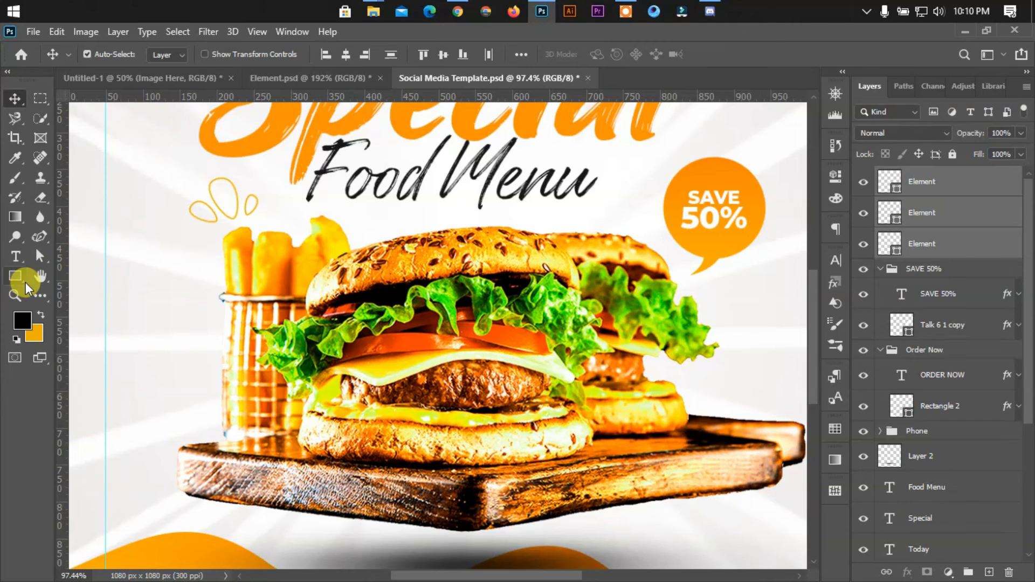
pyautogui.click(47, 255)
pyautogui.click(282, 54)
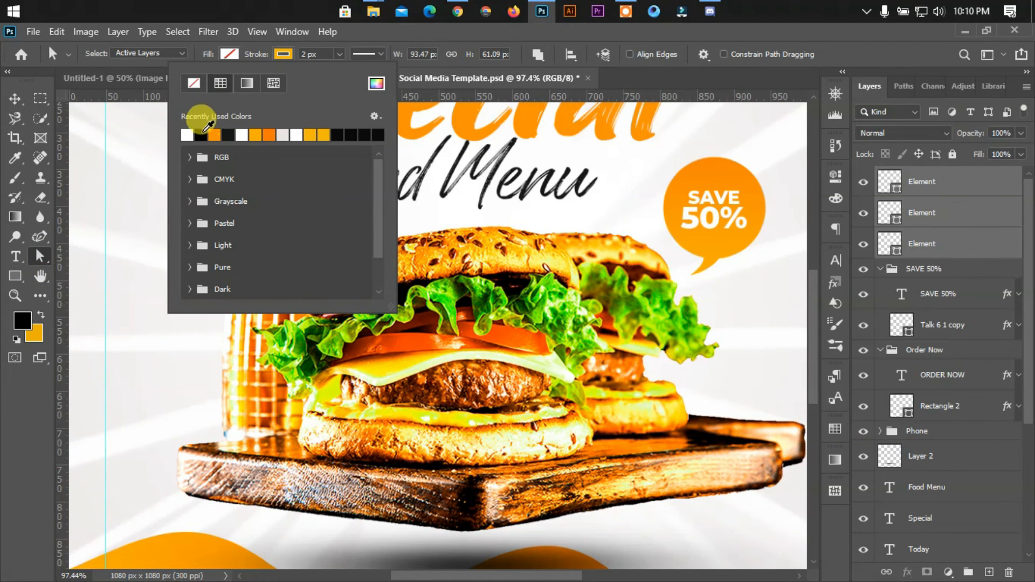
pyautogui.click(200, 104)
pyautogui.click(14, 98)
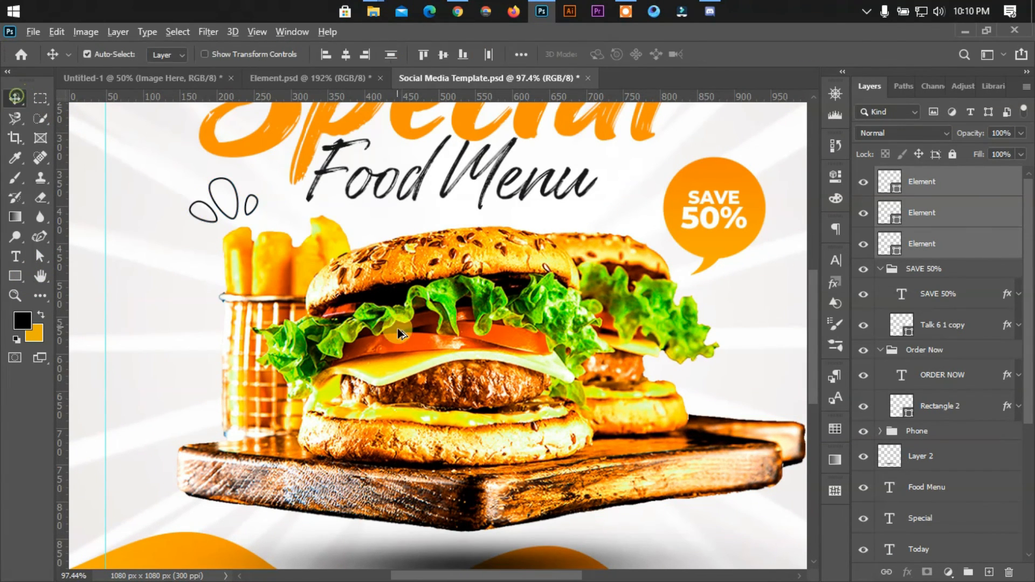
pyautogui.hotkey('ctrl', '0')
pyautogui.scroll(-3, 414, 344)
pyautogui.click(665, 277)
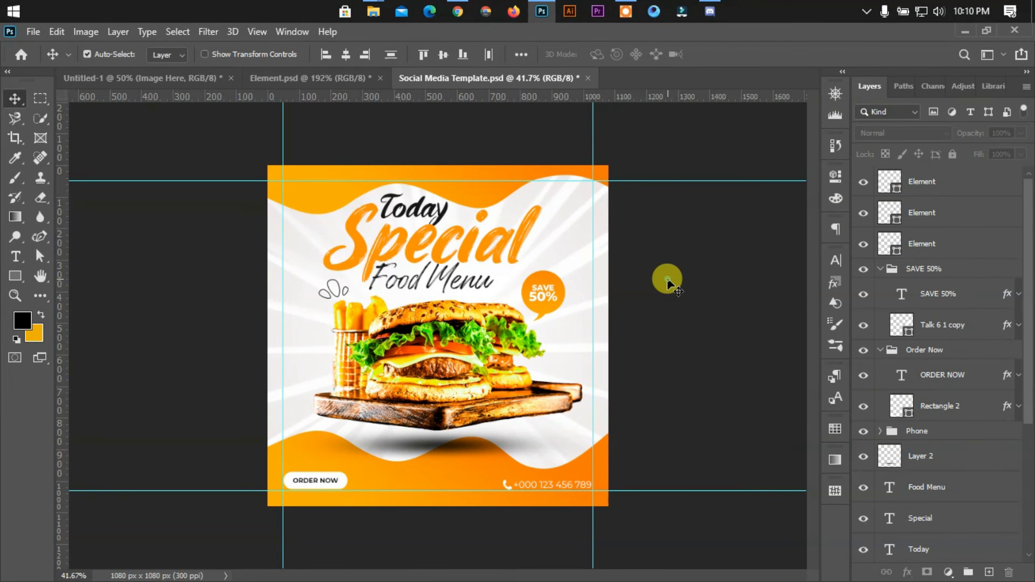
# Copy the Logo Here shape from Element.psd onto the orange wave in the template's upper-left corner.
pyautogui.click(261, 231)
pyautogui.scroll(2, 261, 231)
pyautogui.click(340, 77)
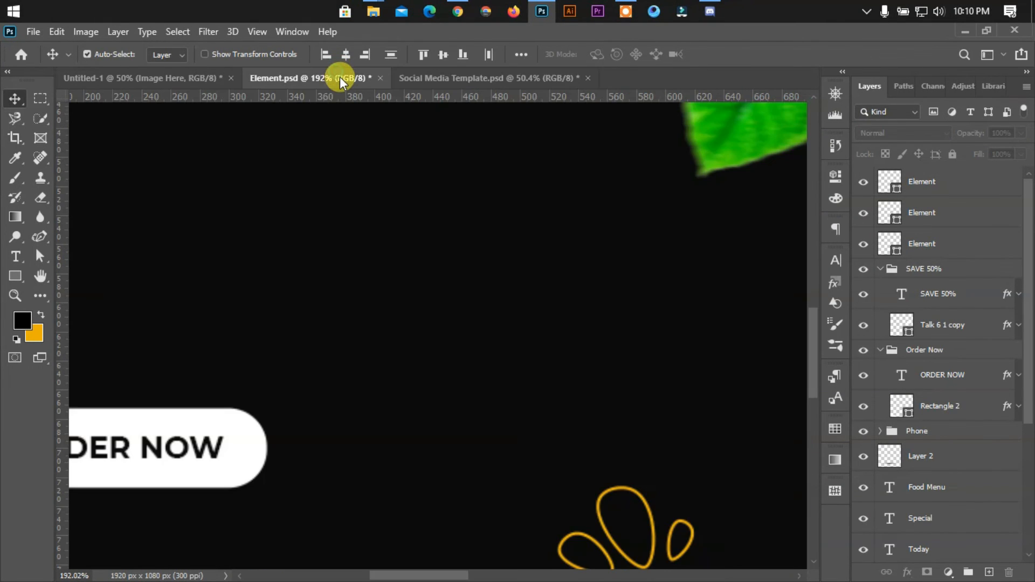
pyautogui.scroll(-5, 437, 370)
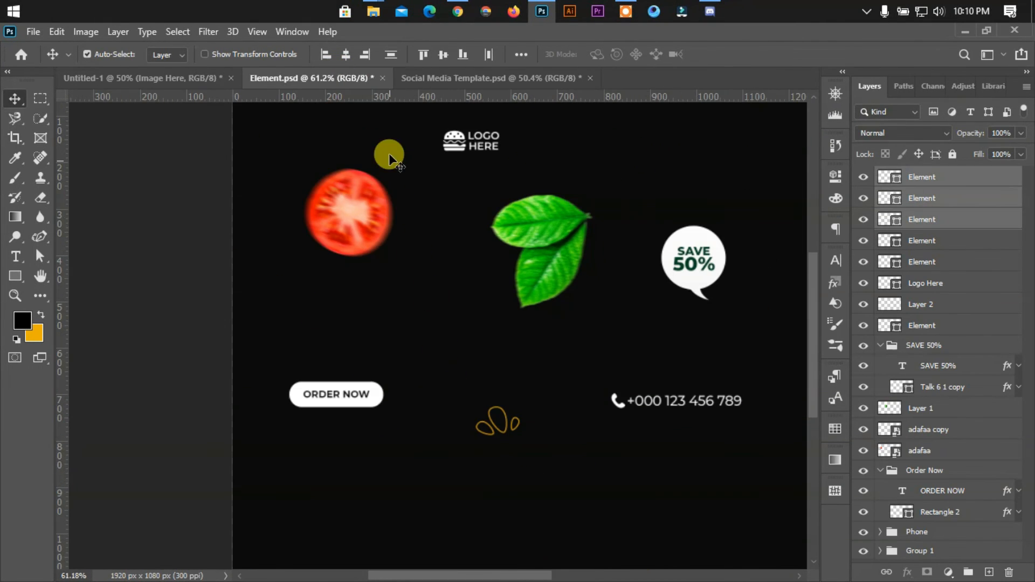
pyautogui.moveTo(459, 138); pyautogui.dragTo(270, 162)
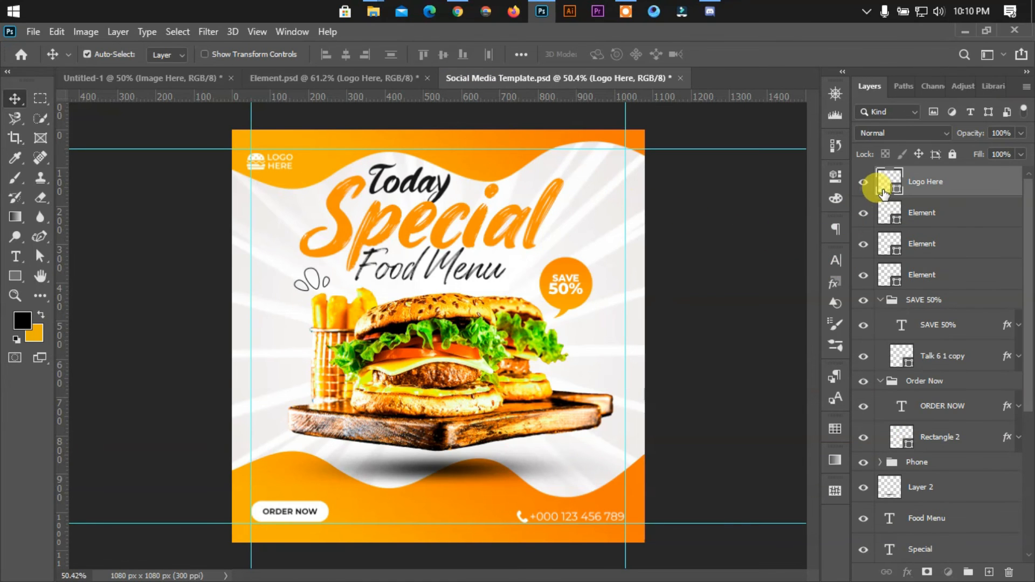
# Recolor the Logo Here shape to #111111 and nudge it slightly up and right to sit just inside the left margin guide.
pyautogui.doubleClick(884, 188)
pyautogui.moveTo(731, 348)
pyautogui.mouseDown()
pyautogui.moveTo(638, 365)
pyautogui.moveTo(584, 389)
pyautogui.mouseUp()
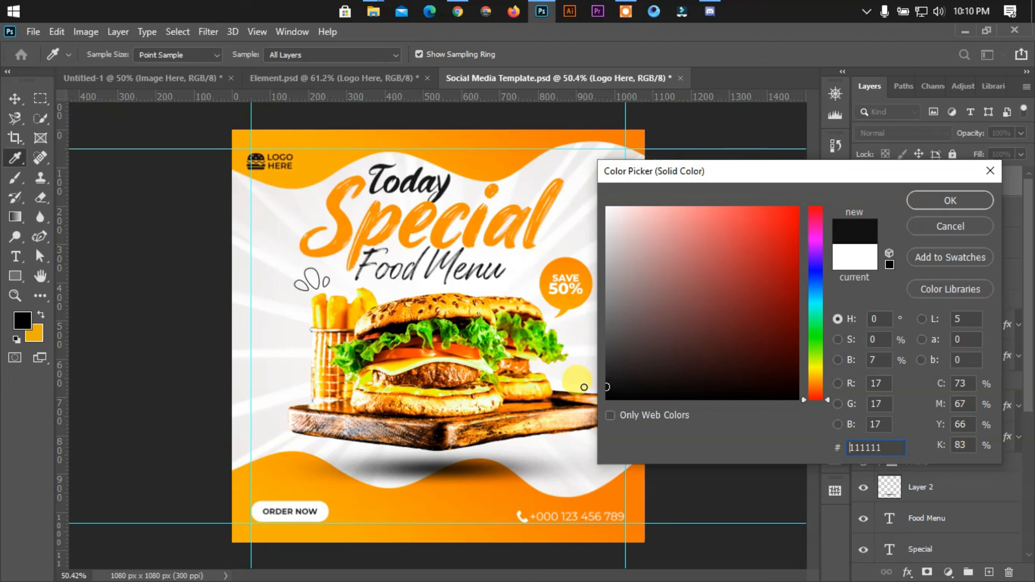
pyautogui.click(938, 201)
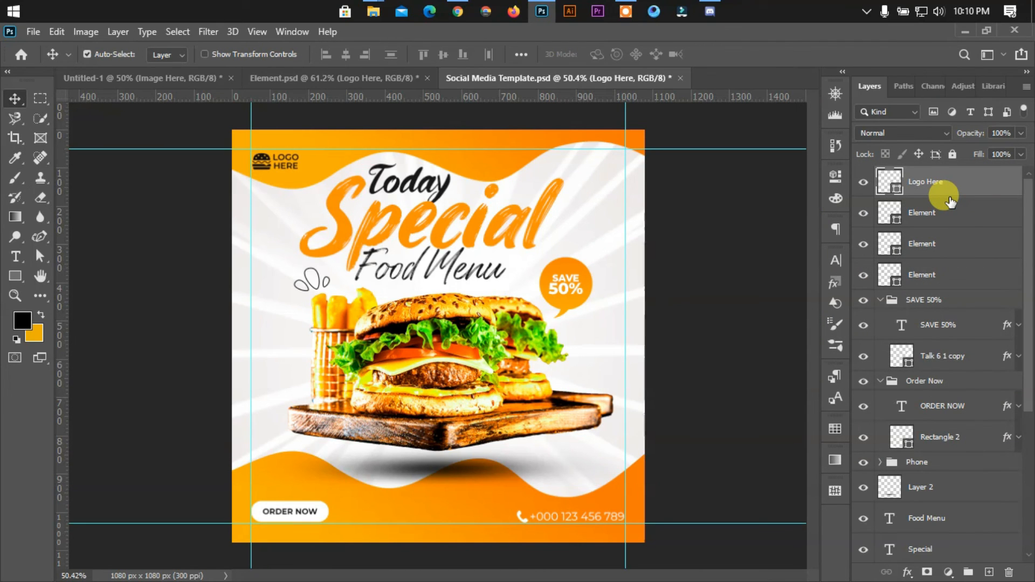
pyautogui.press('Up')
pyautogui.press('Up')
pyautogui.press('Right')
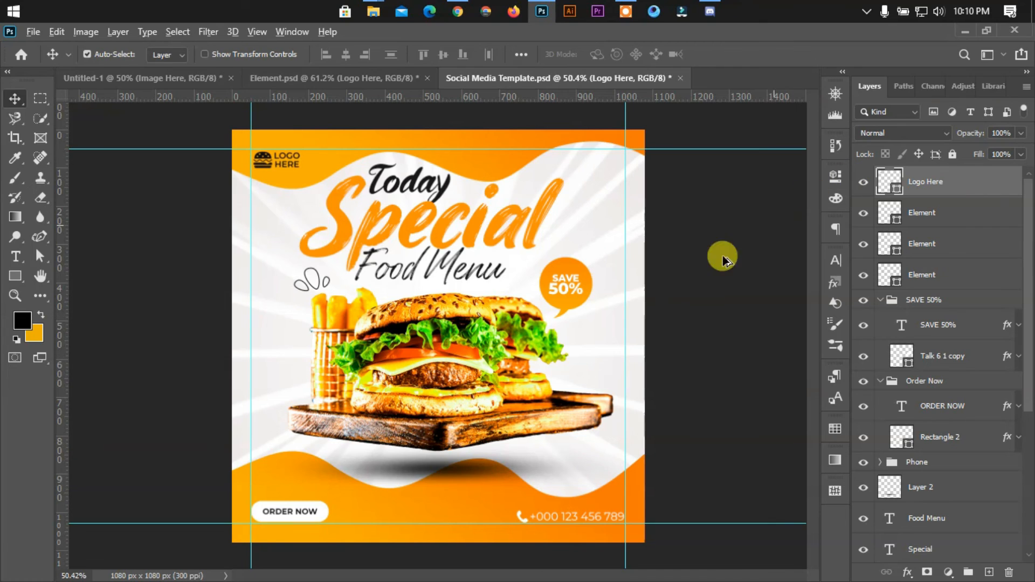
pyautogui.scroll(-2, 547, 344)
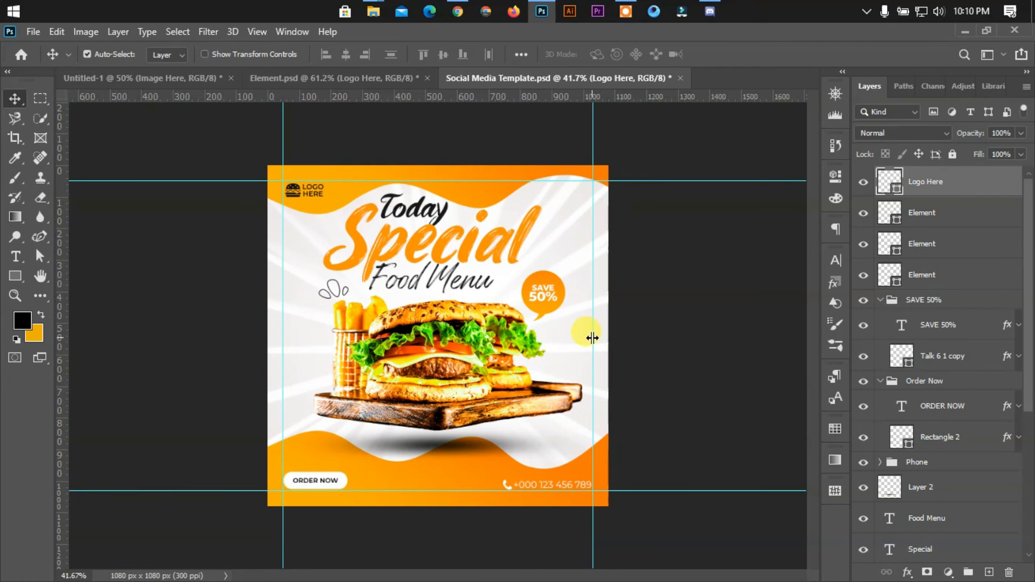